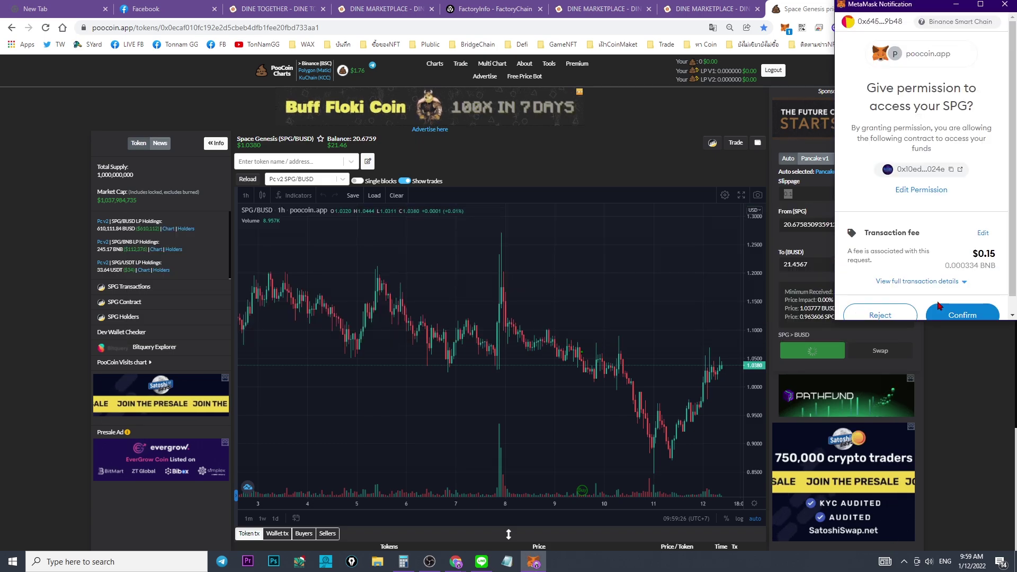
Swap the full SPG balance for BUSD with 0.1% slippage, approving the wallet requests in MetaMask
key(alt+Tab)
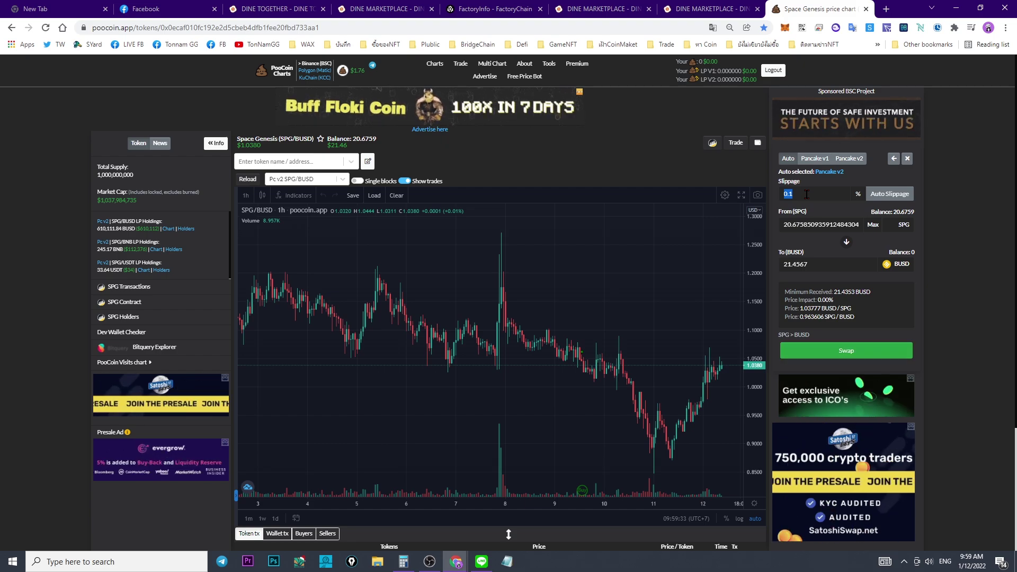
click(901, 351)
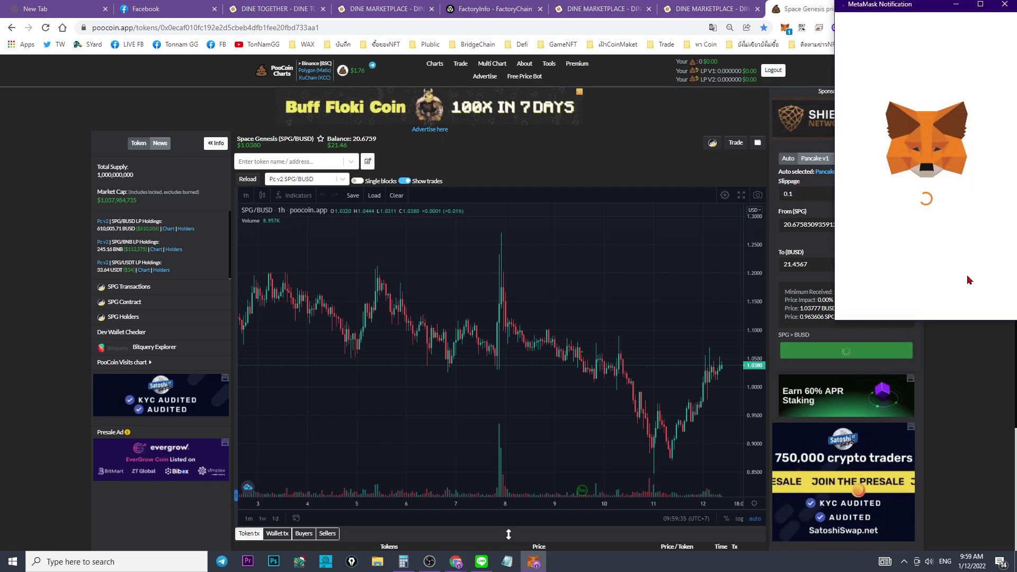
scroll(983, 295, down, 3)
click(964, 297)
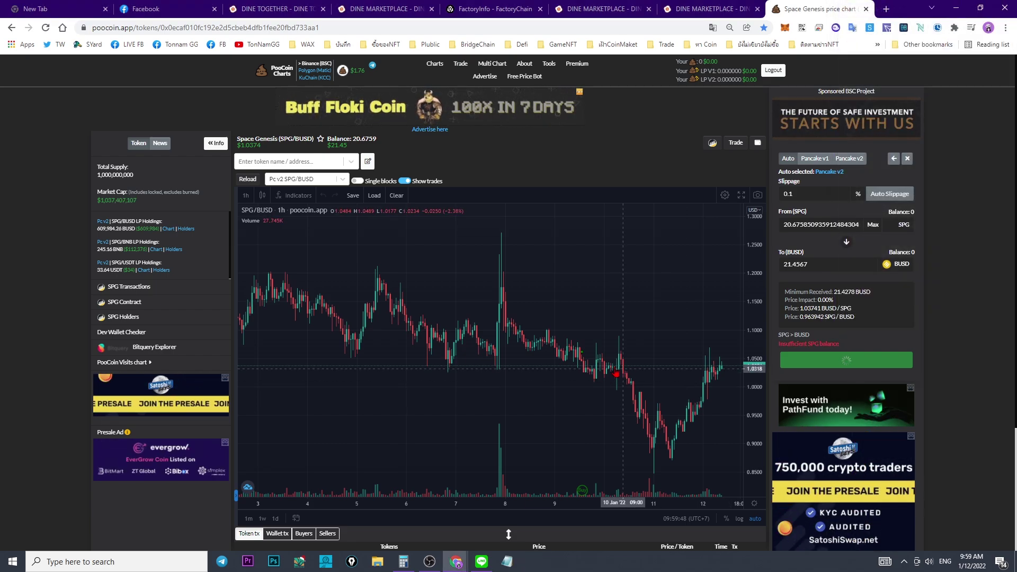
mouse_move(584, 362)
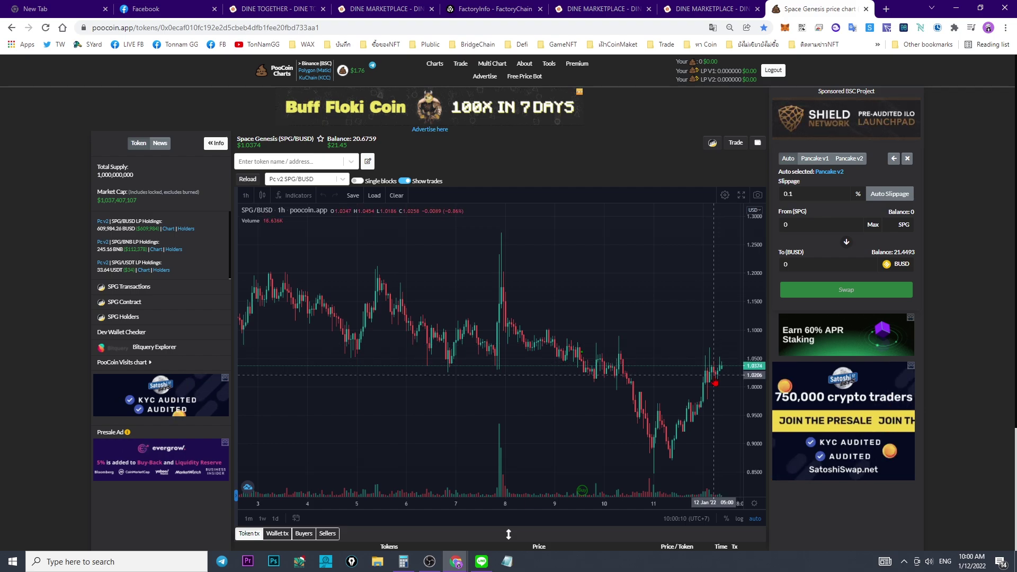
Review the SPG/BUSD price history and check the BUSD balance among the MetaMask assets
scroll(705, 378, down, 5)
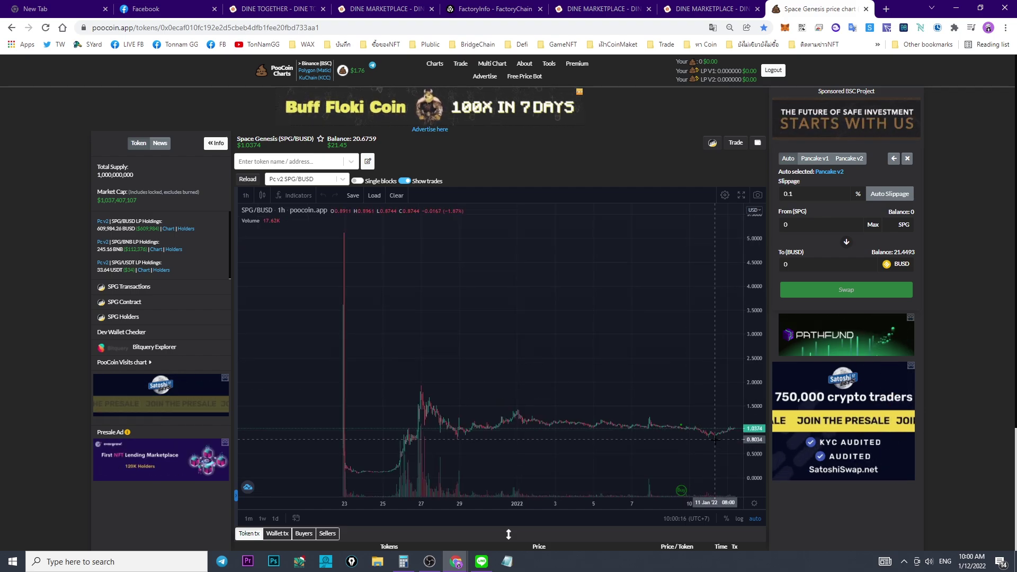
scroll(710, 432, up, 5)
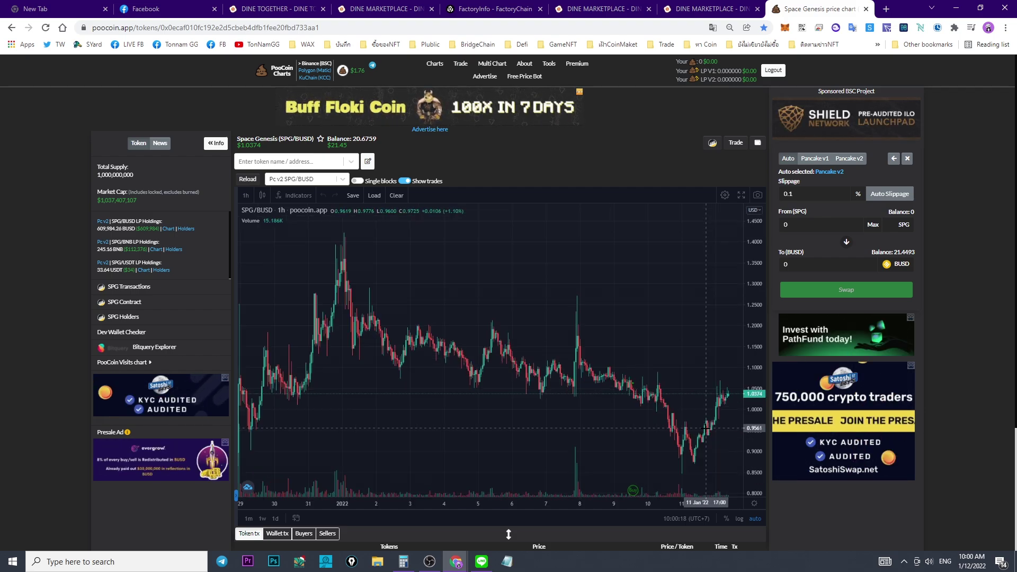
click(783, 28)
click(669, 234)
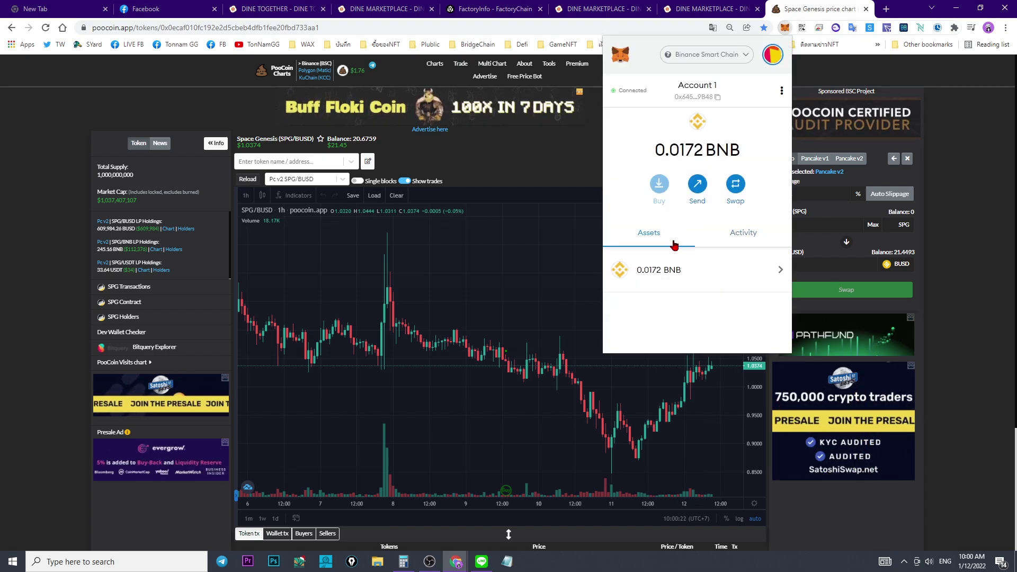
scroll(681, 249, down, 2)
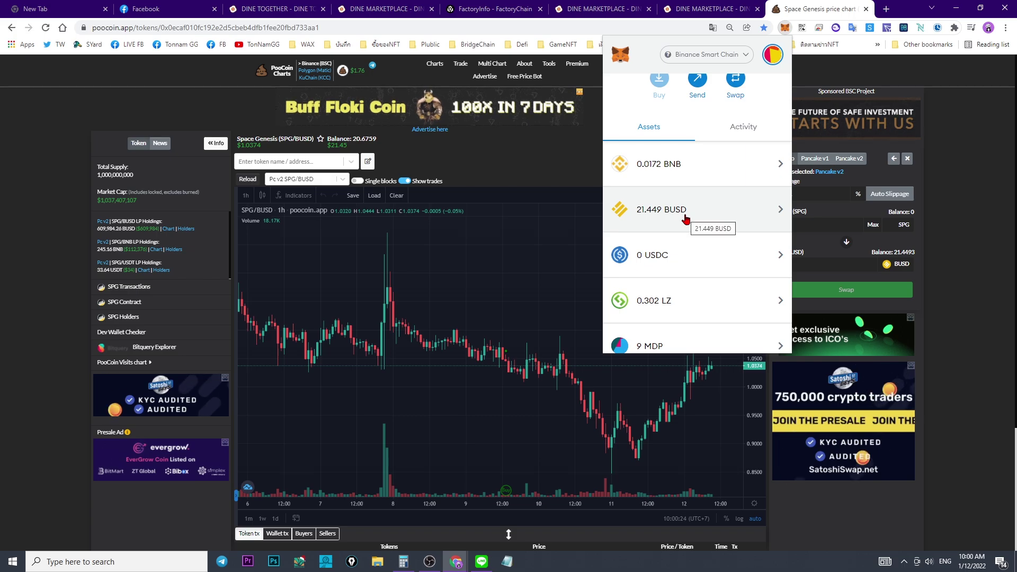
scroll(686, 219, up, 2)
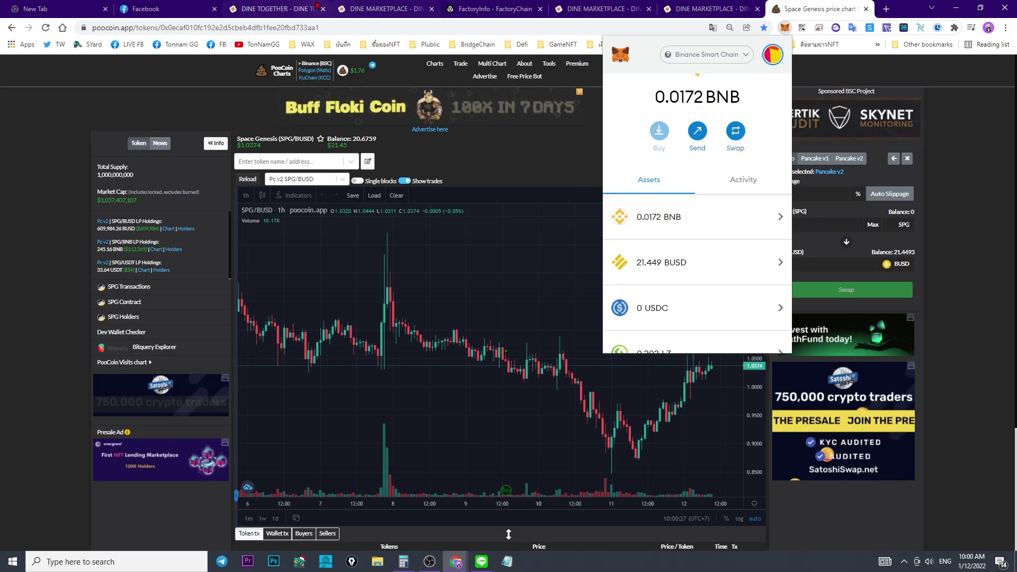
Open FactoryBridge by way of the DINE token's contract page linked from the DINE TOGETHER website
click(280, 9)
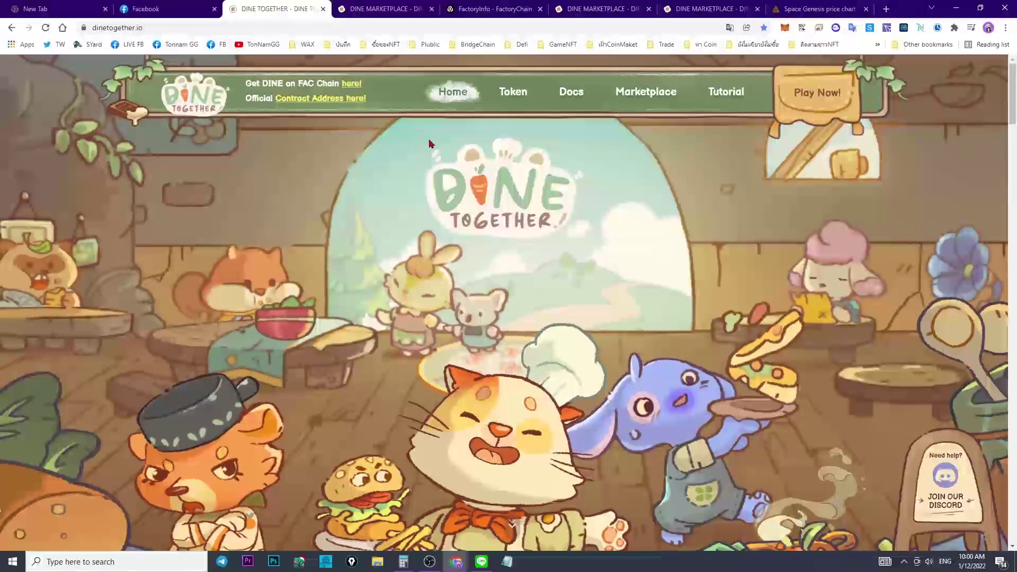
click(327, 102)
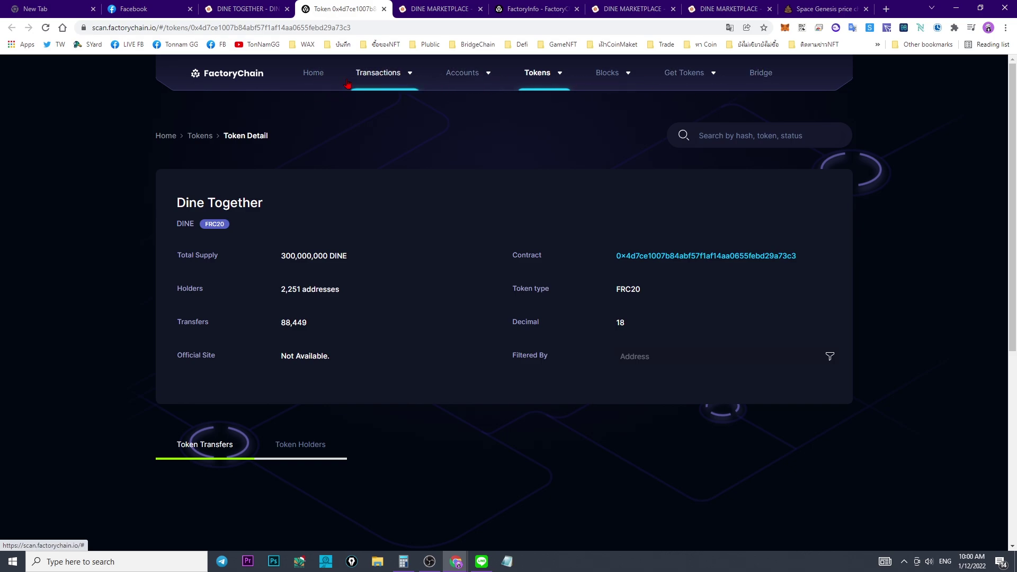
click(758, 78)
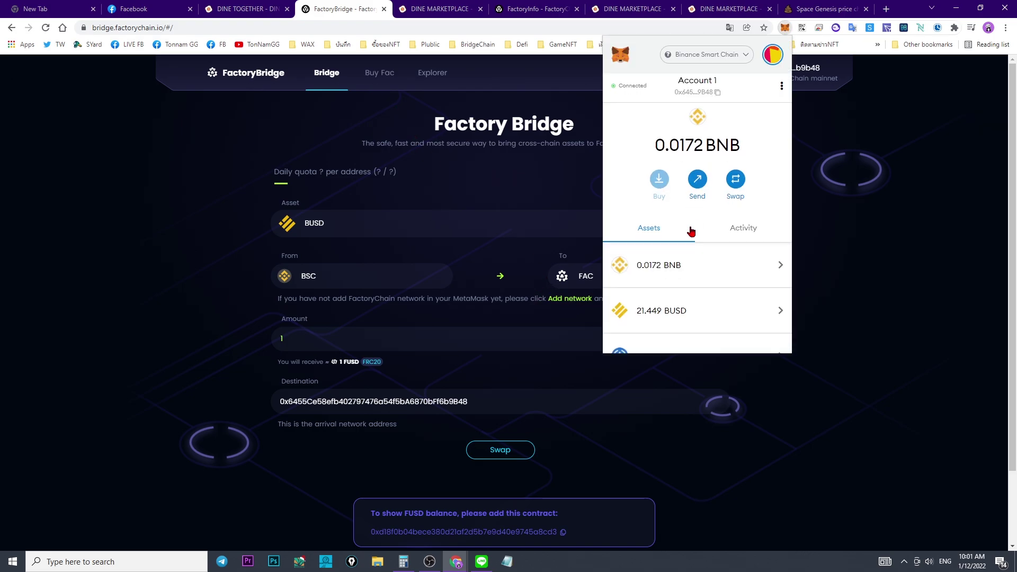
Look through the wallet's assets and network list, and try the bridge's Add network request, declining the switch to Factory Chain
scroll(691, 231, down, 3)
click(708, 58)
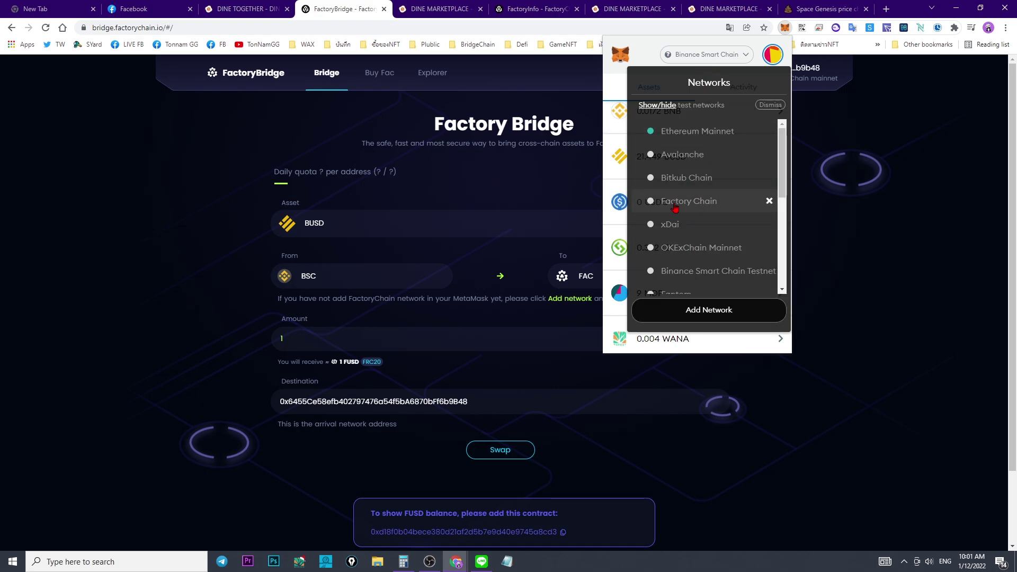
click(546, 181)
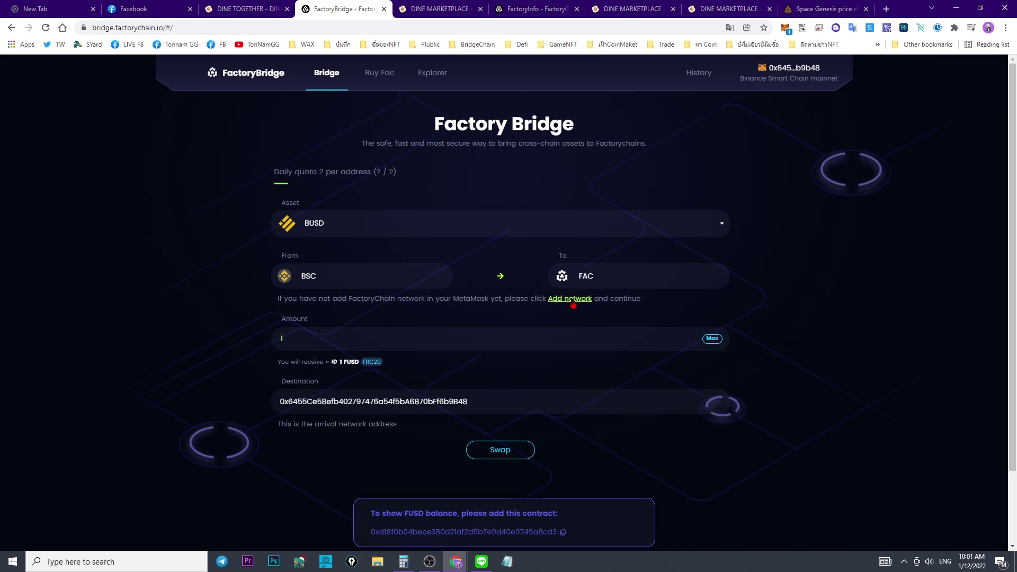
click(572, 300)
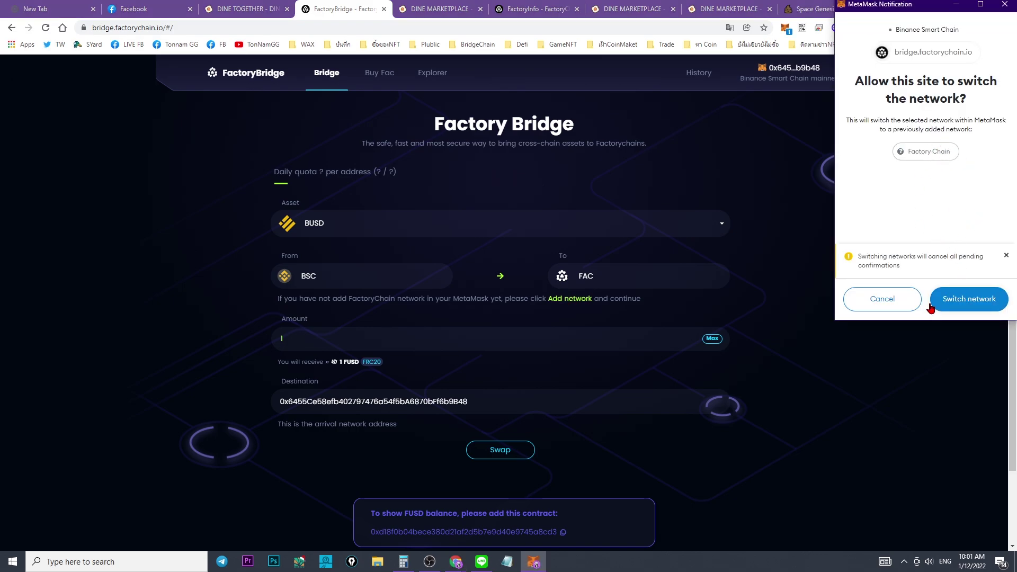
click(893, 301)
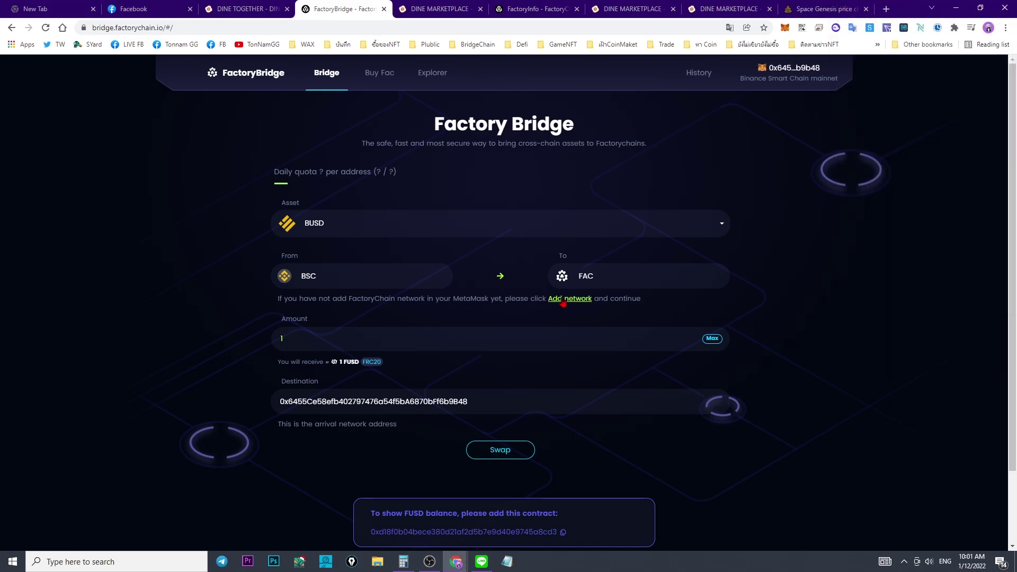
Copy the FactoryBridge page address and open a Chrome window under a different browser profile
right_click(142, 31)
click(201, 106)
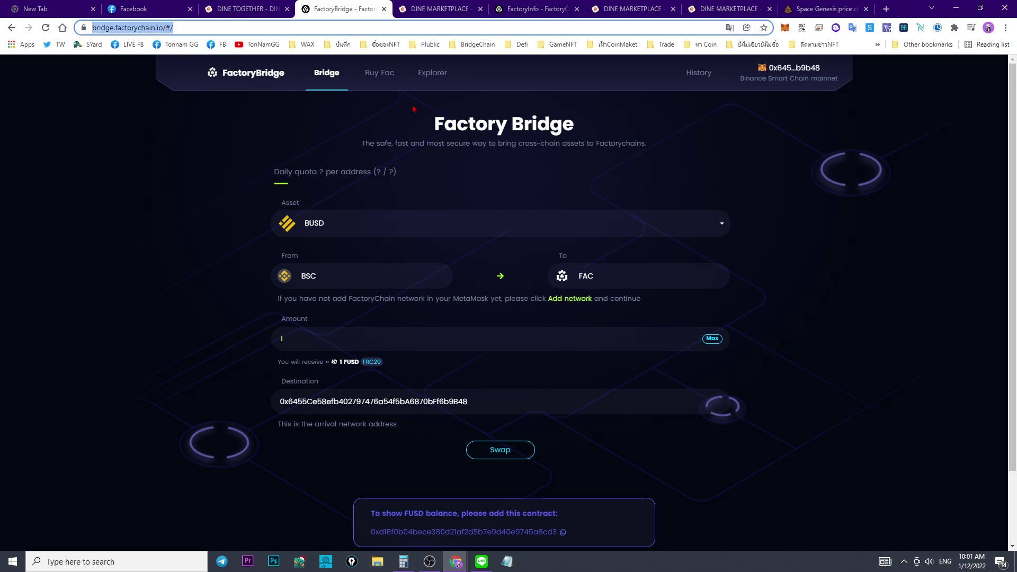
click(886, 8)
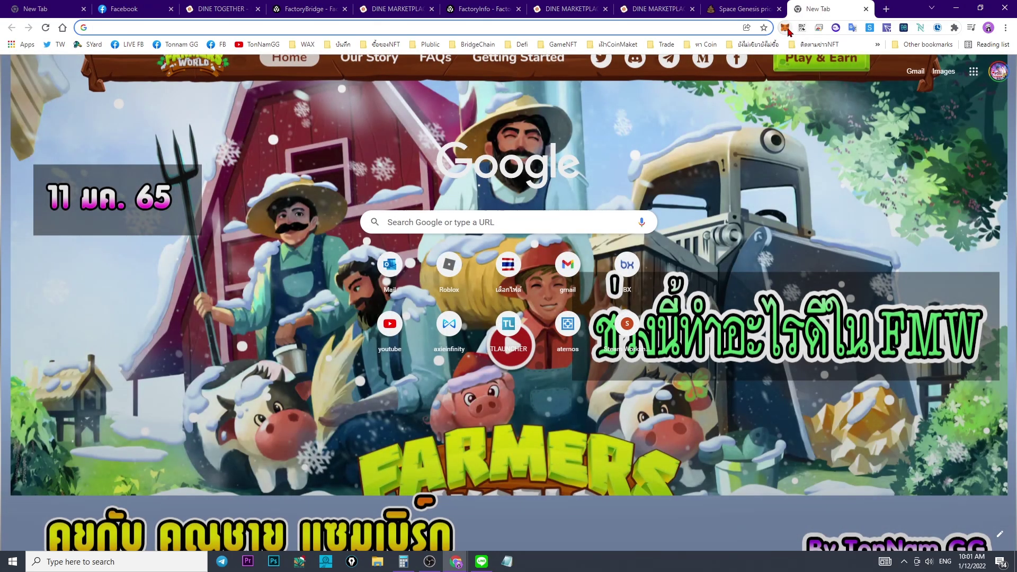
click(786, 29)
click(988, 27)
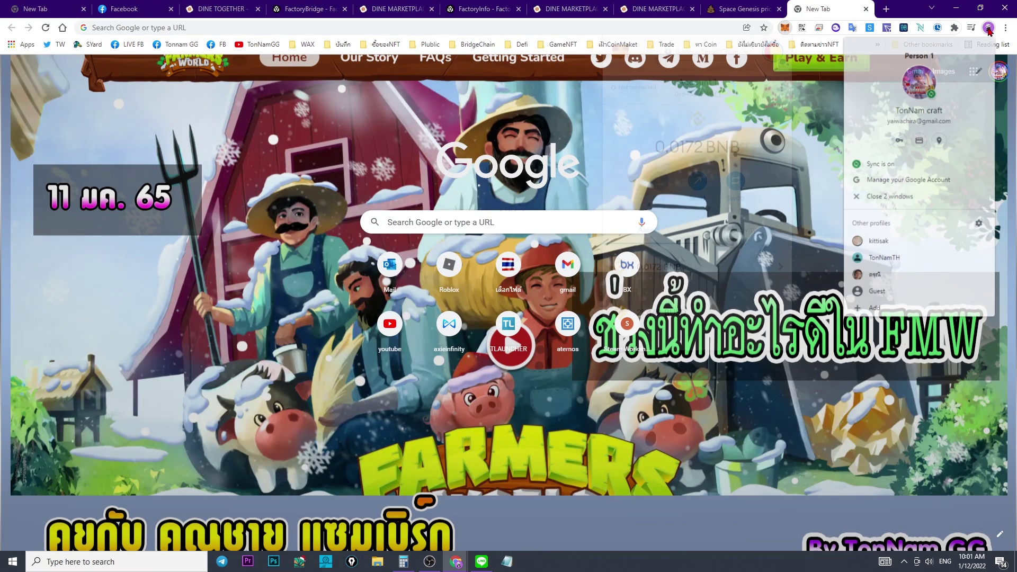
click(922, 258)
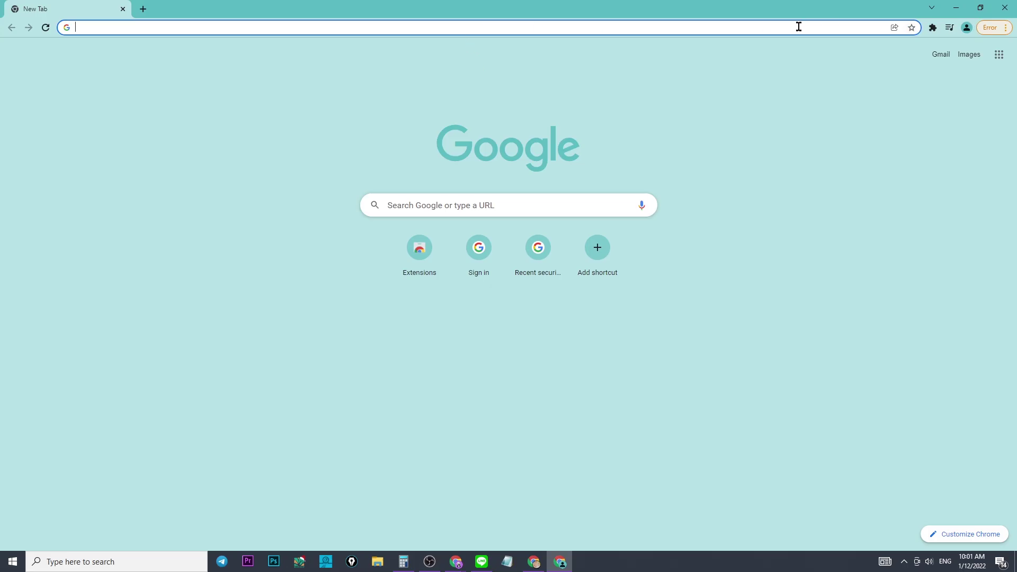
Search Google for metamask and open the official metamask.io website
text(me)
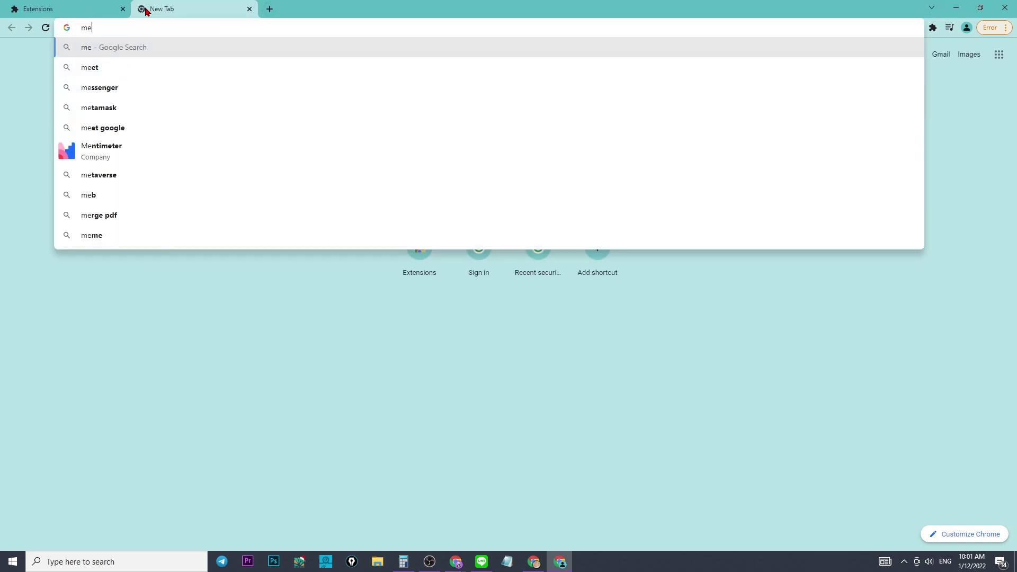
text(tamas)
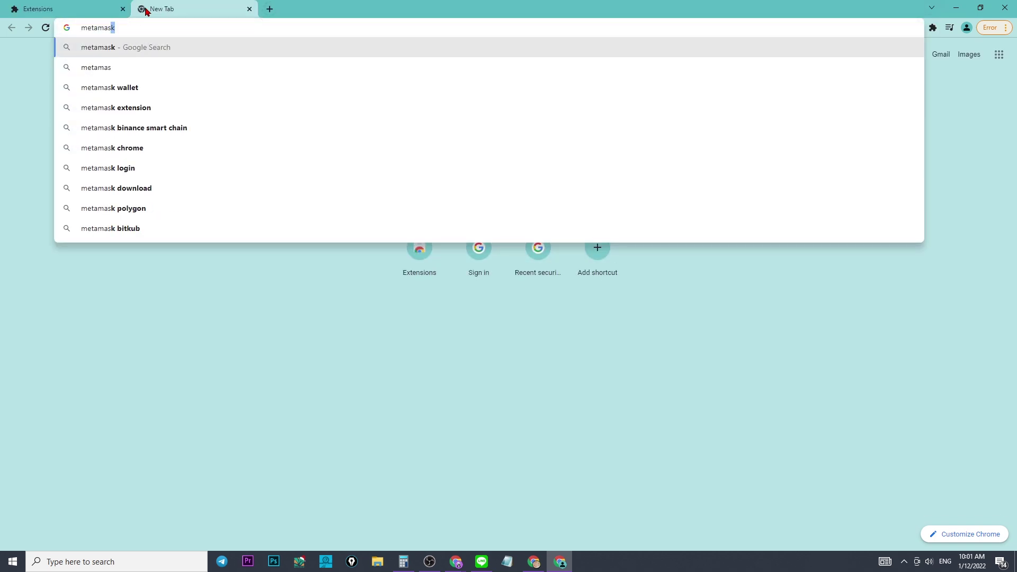
key(Return)
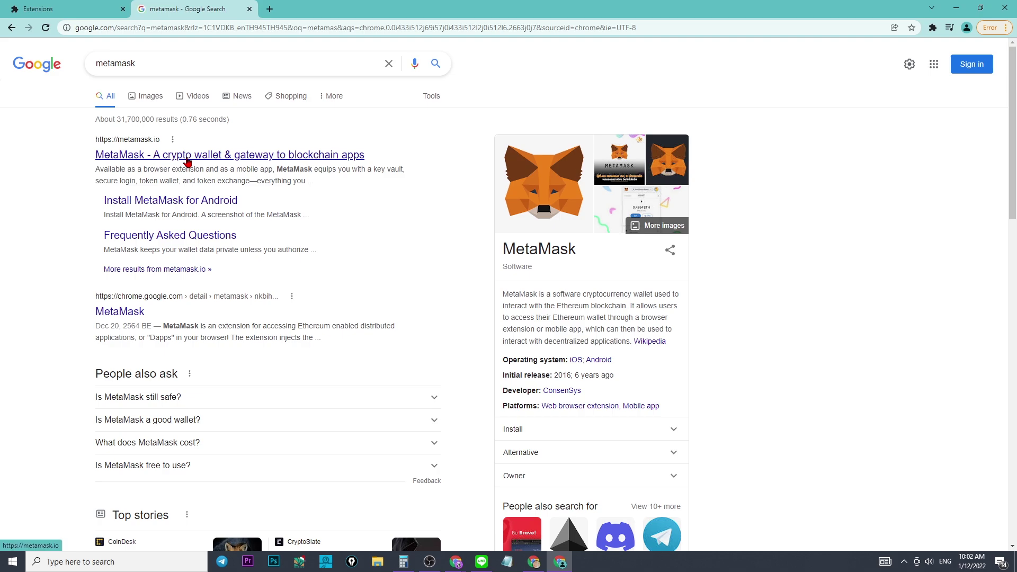
click(187, 155)
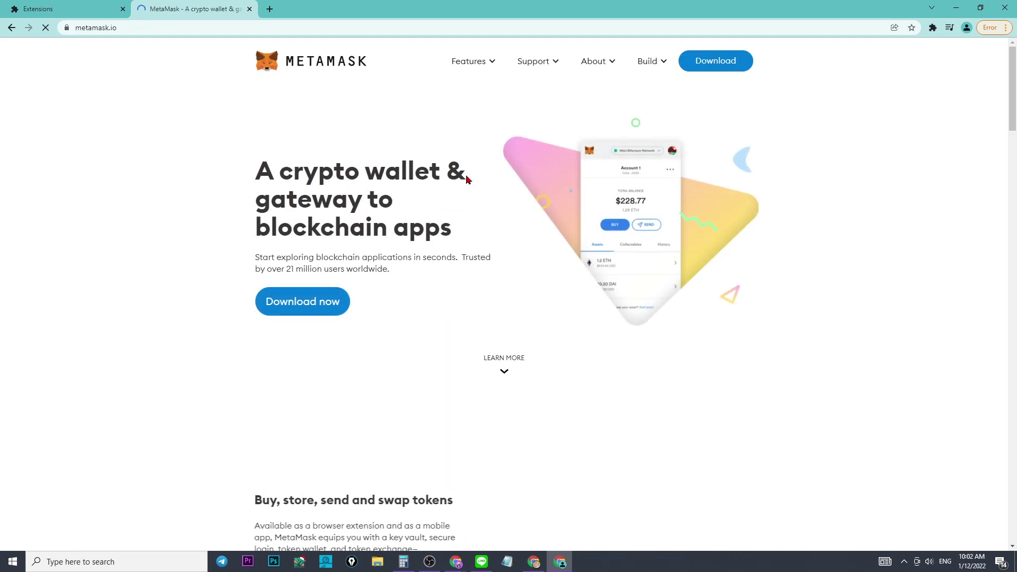
Go to MetaMask's download page and open its Chrome Web Store listing from the supported browsers
click(741, 61)
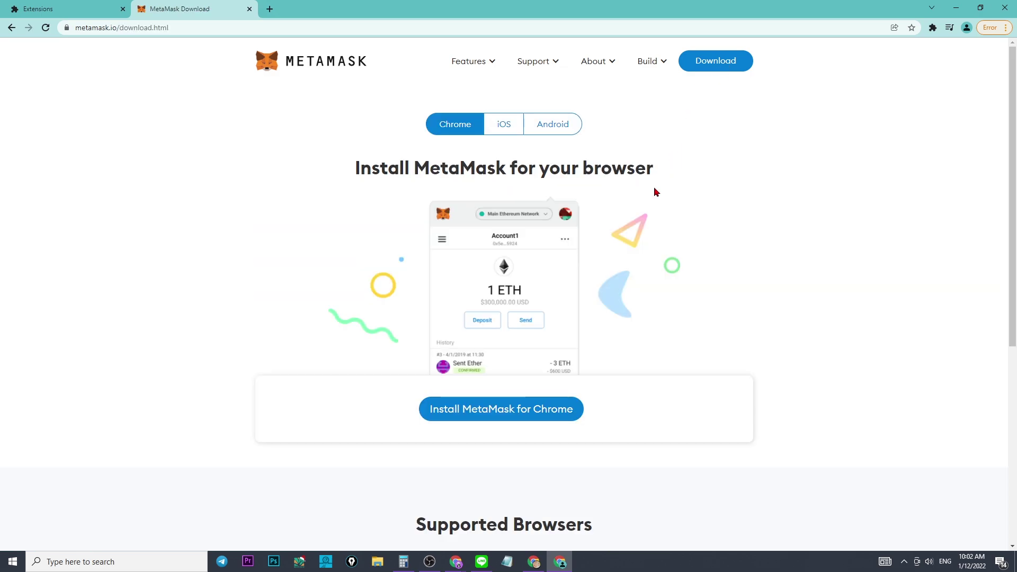
click(710, 62)
scroll(508, 383, down, 6)
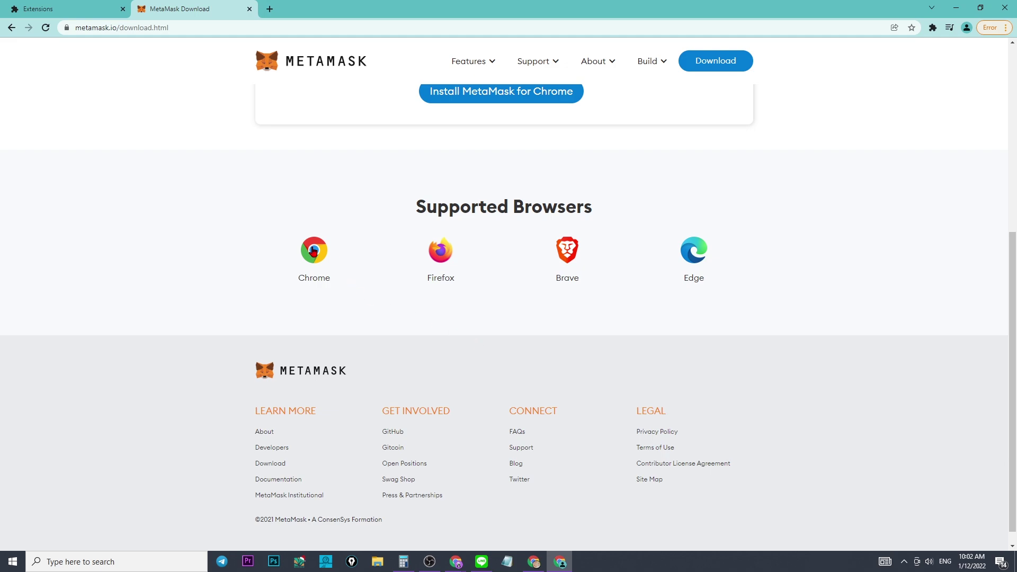
click(313, 252)
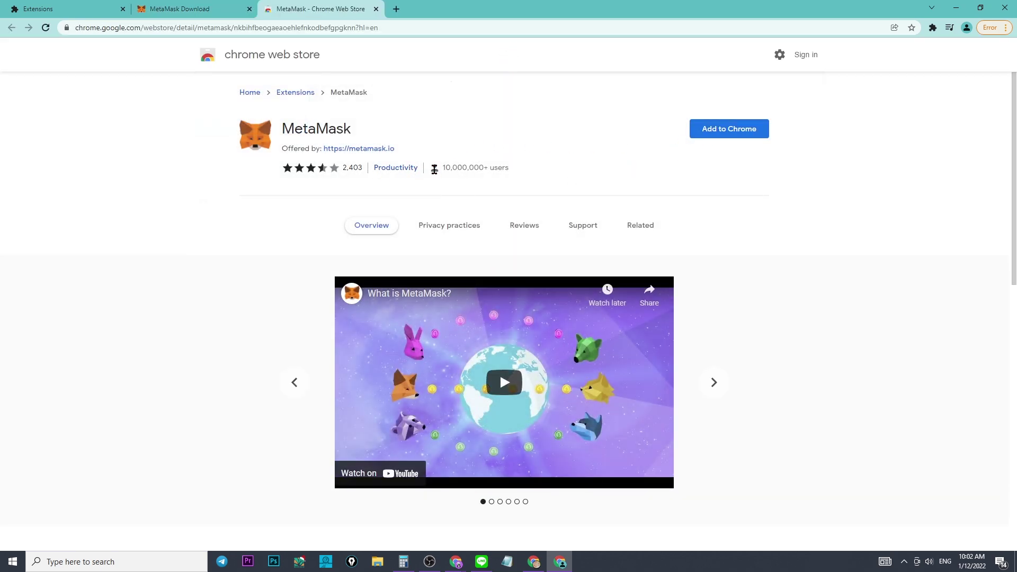
Point out the user count on the MetaMask listing and add the extension to Chrome
drag(502, 170, 444, 165)
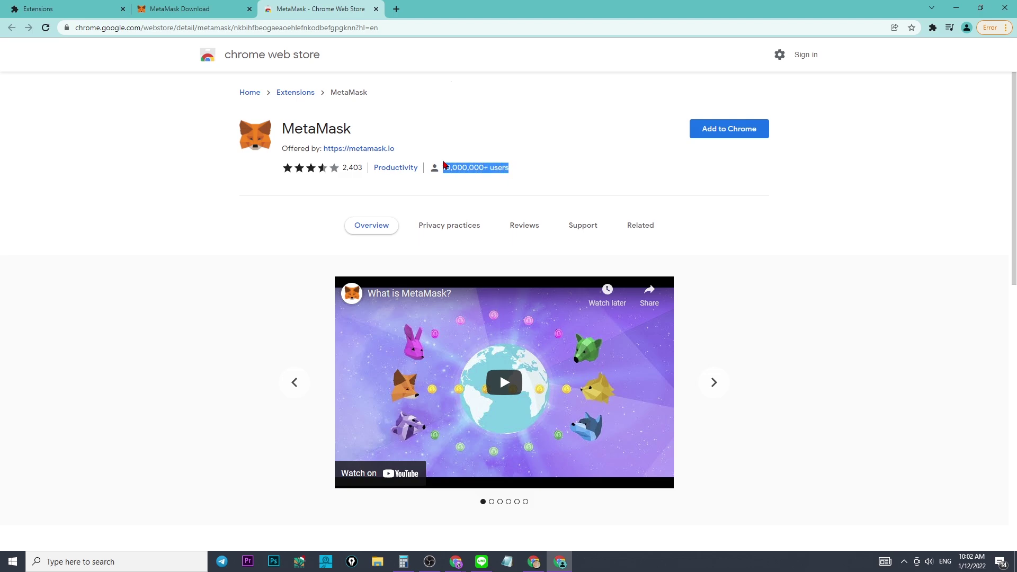
click(567, 163)
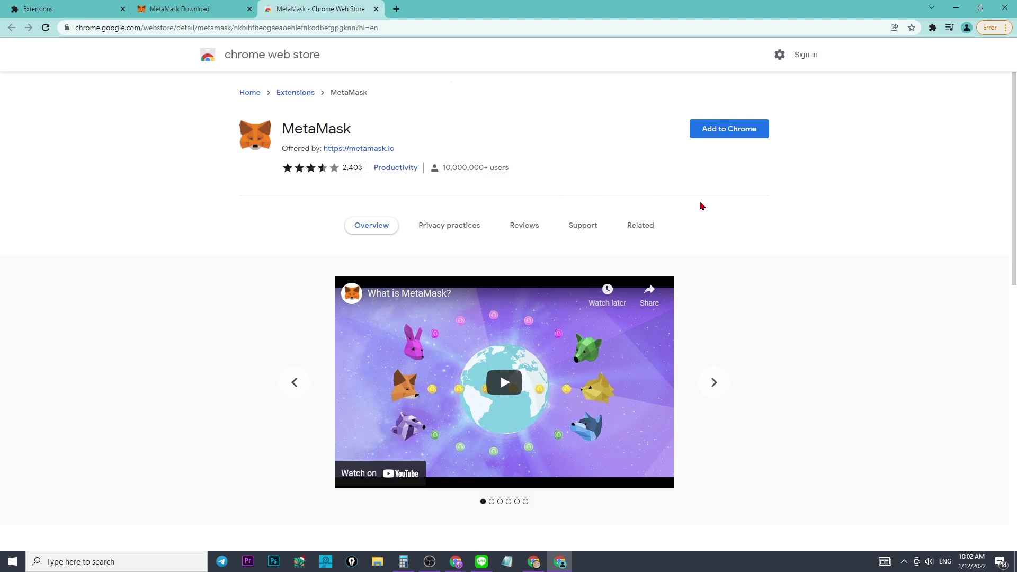
click(726, 134)
click(526, 144)
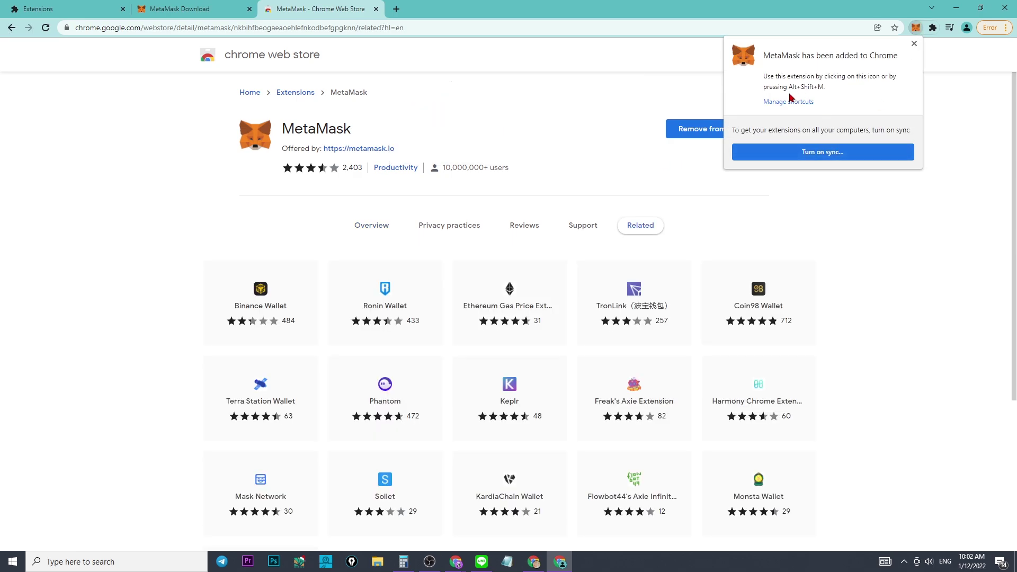
Create a new MetaMask wallet, entering and confirming the wallet password, accepting the Terms of Use and passing the wallet security introduction
click(504, 313)
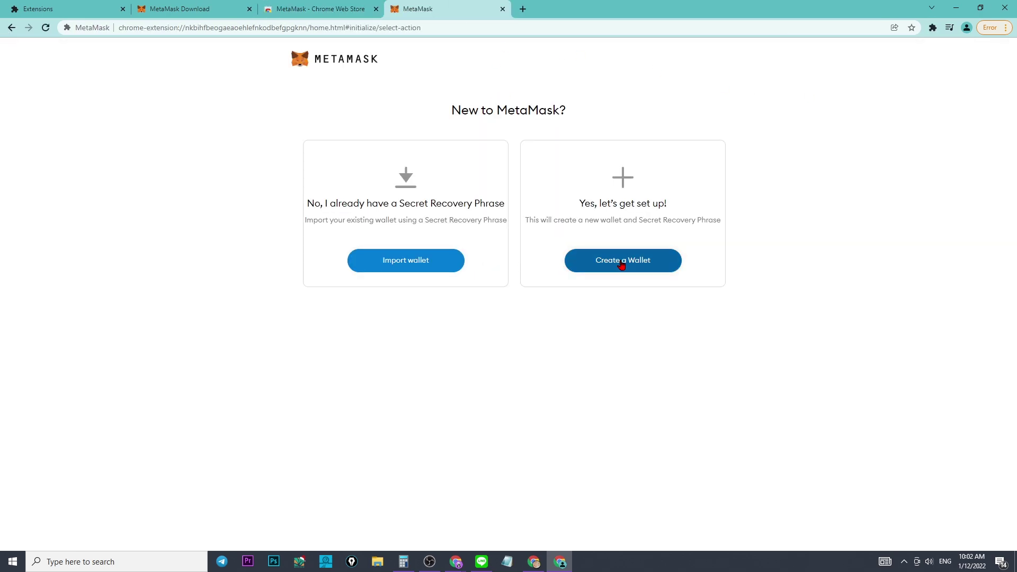
click(623, 261)
click(463, 337)
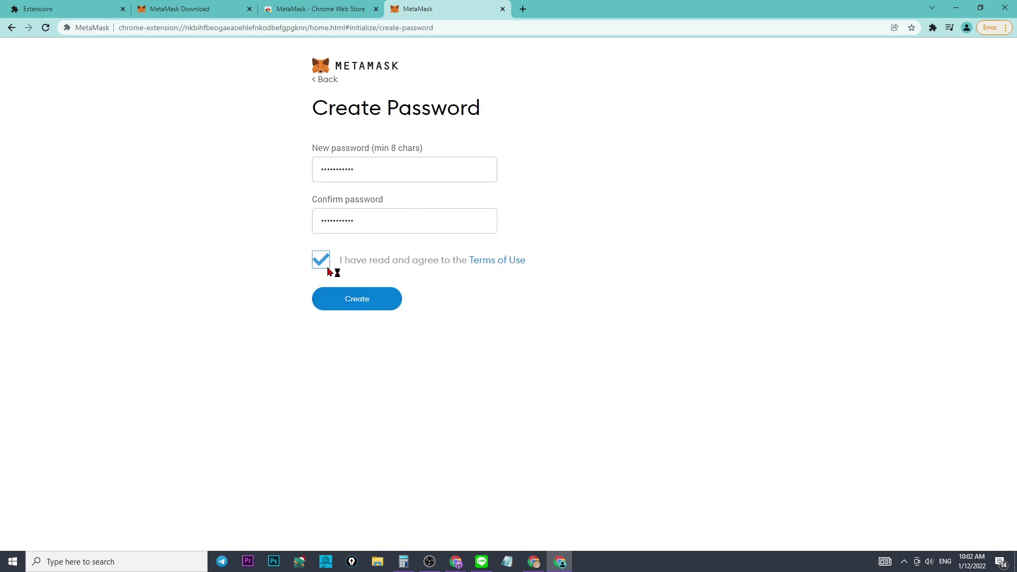
click(358, 299)
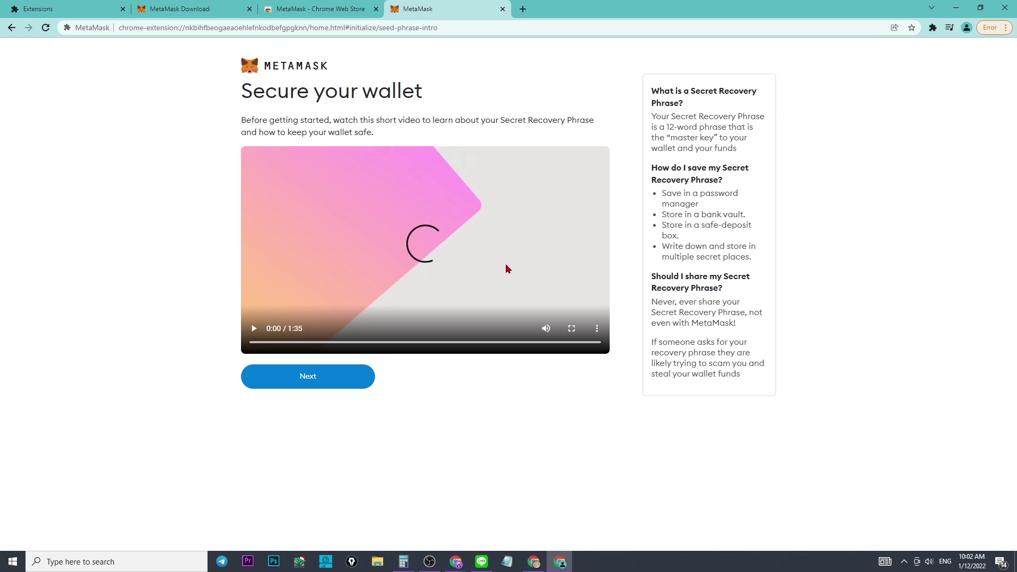
click(336, 380)
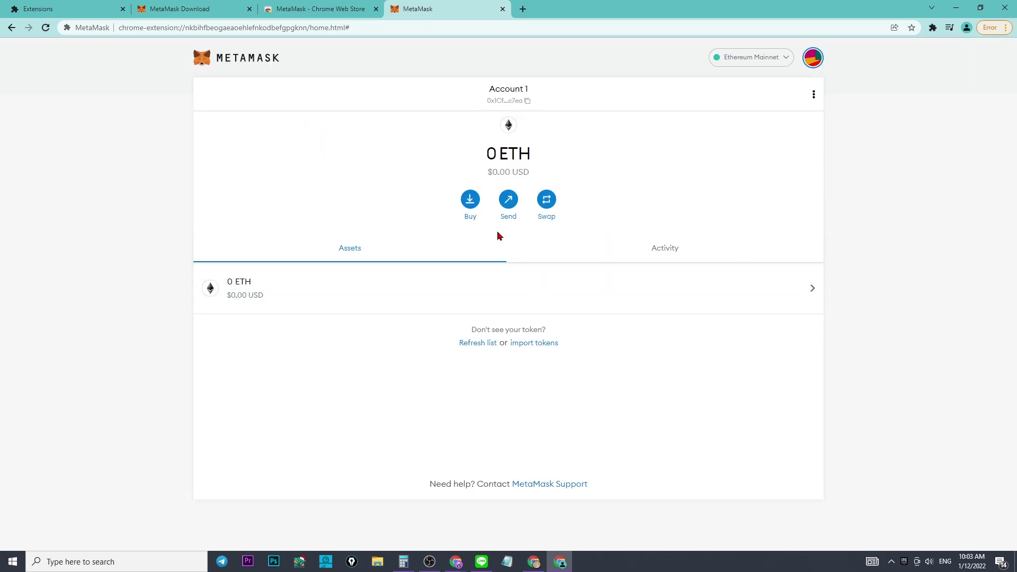
Open the list of available networks in the new wallet
click(760, 62)
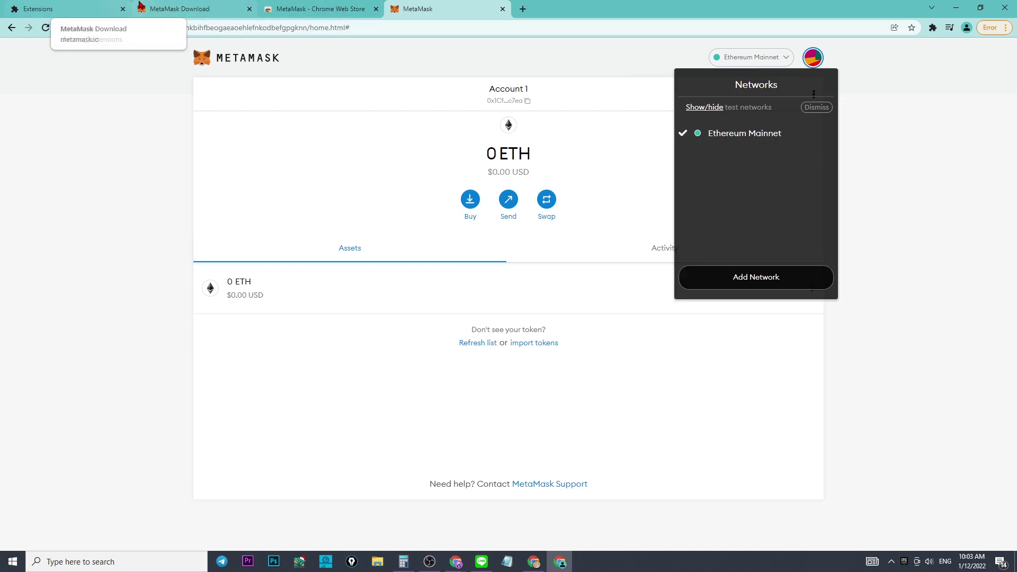
Open bridge.factorychain.io in a new tab, review its request to add the BSC network to MetaMask, and reject it
click(524, 10)
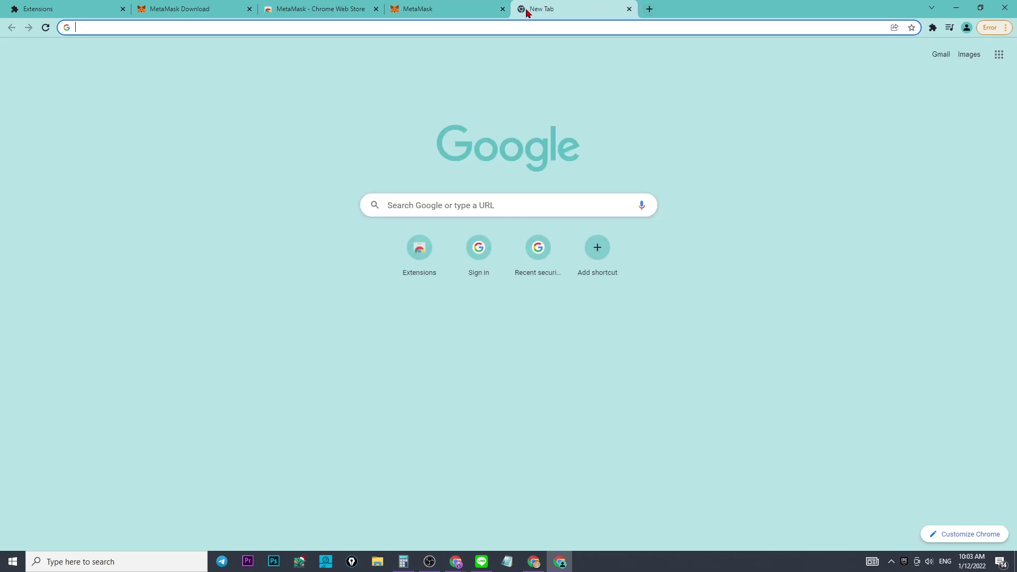
text(https://bridge.factorychain.io/#/)
key(Return)
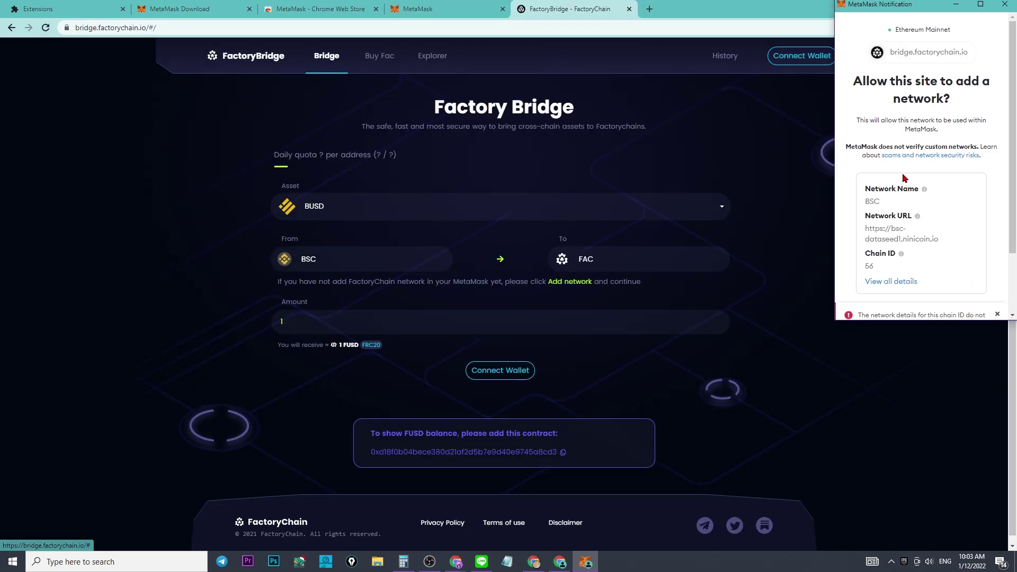
scroll(735, 184, down, 1)
scroll(938, 172, down, 3)
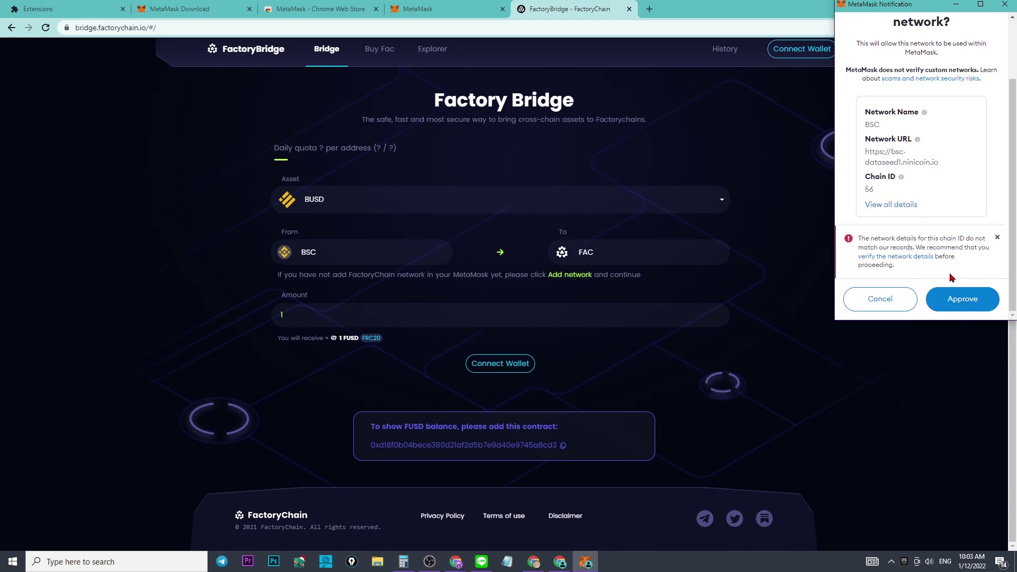
scroll(938, 172, up, 3)
scroll(896, 238, down, 2)
click(881, 300)
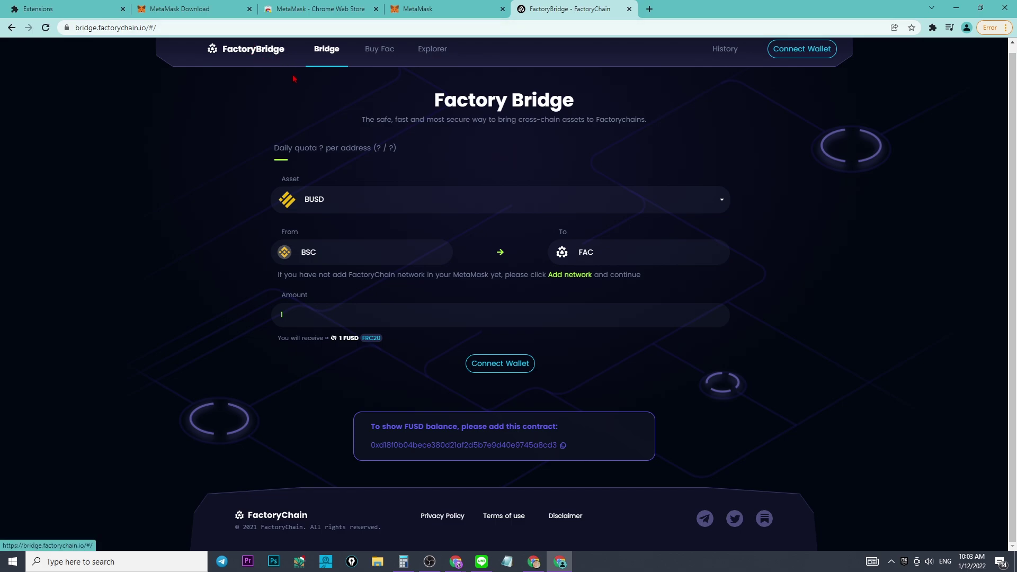
scroll(318, 69, up, 1)
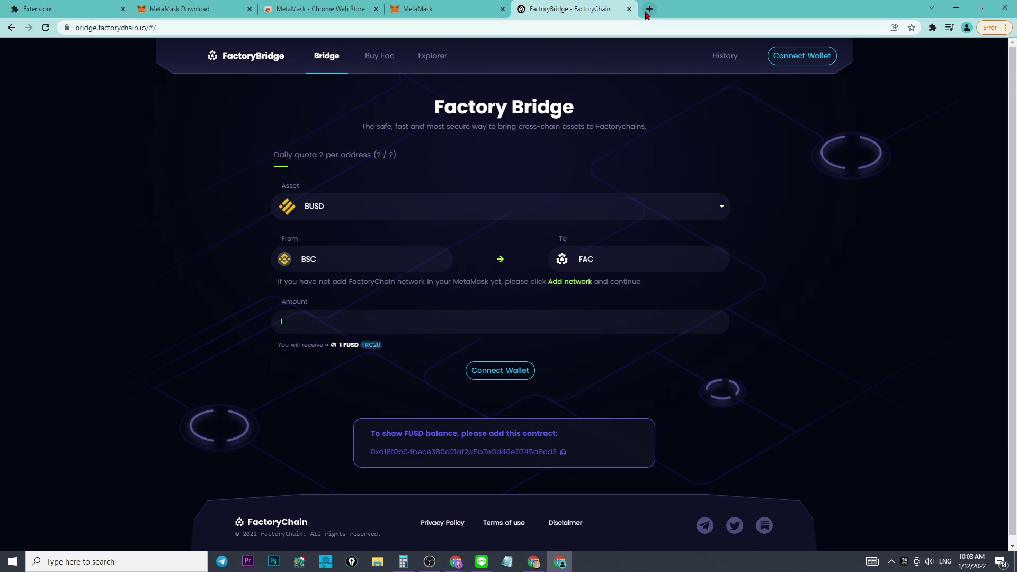
Switch to the other Chrome window and copy the dinetogether.io address from the DINE TOGETHER page
mouse_move(456, 562)
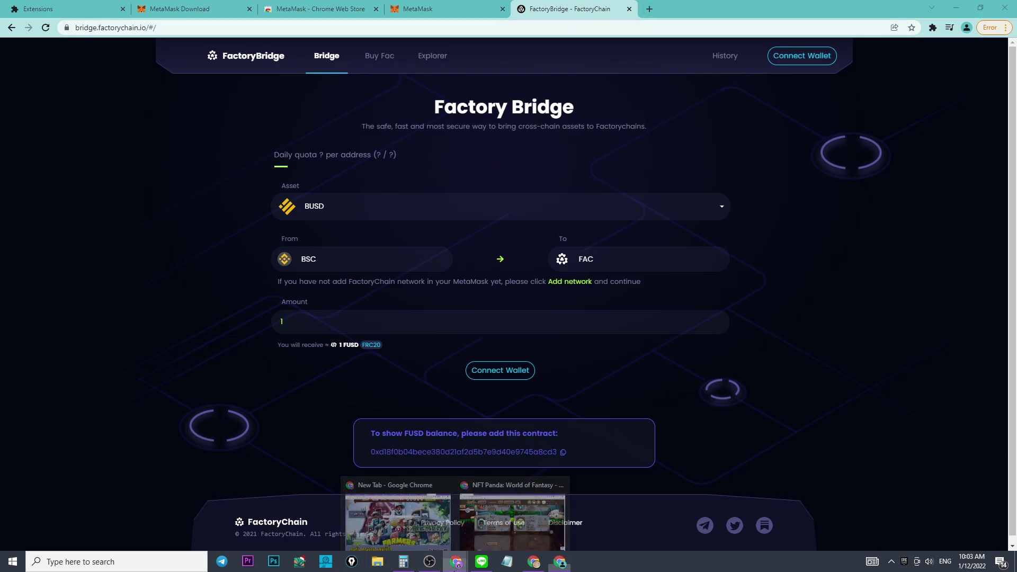
click(400, 545)
click(217, 9)
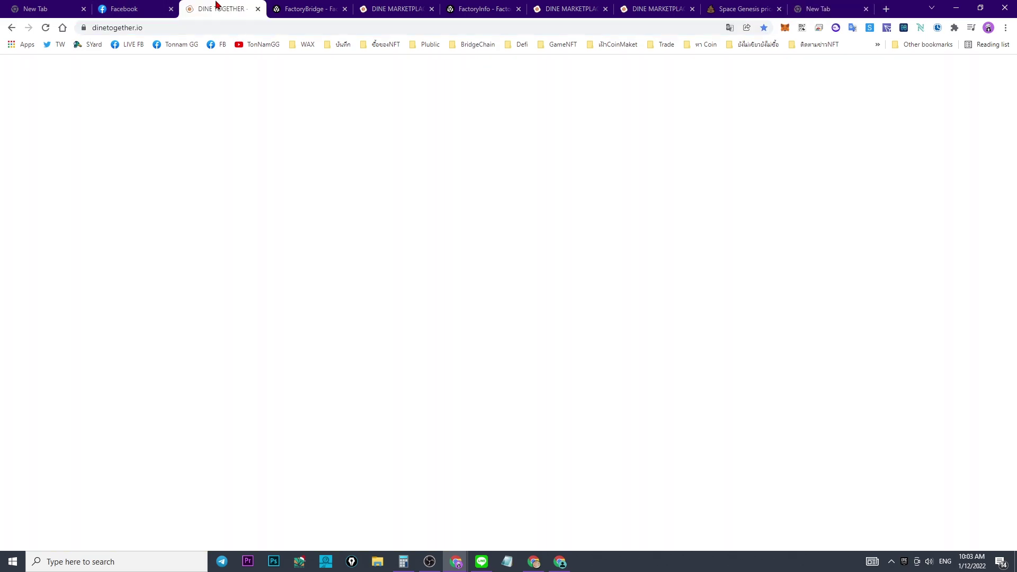
right_click(181, 28)
click(217, 102)
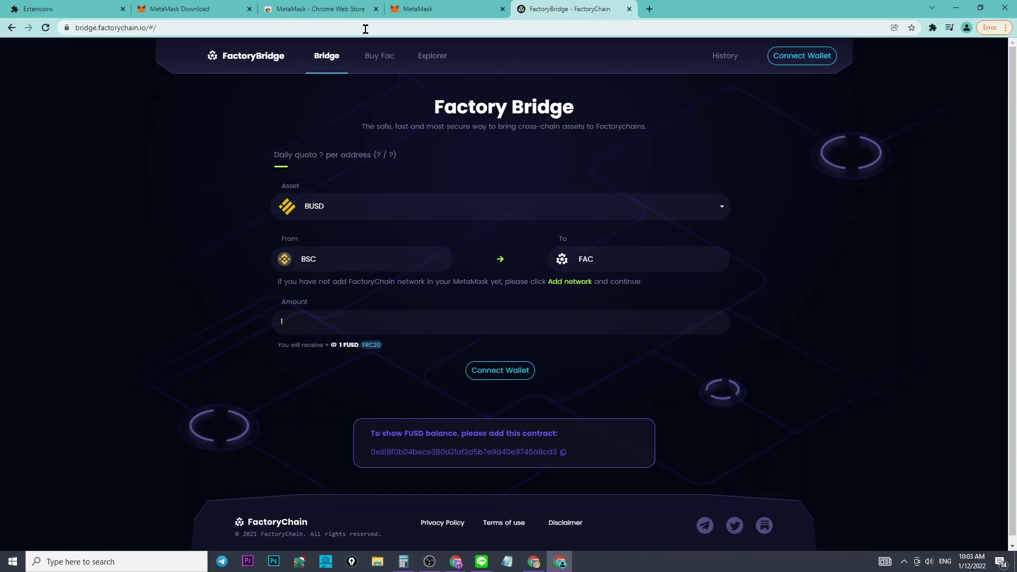
Open the copied dinetogether.io address in the new wallet's browser window and go through its official contract address page to the Factory Bridge
click(365, 29)
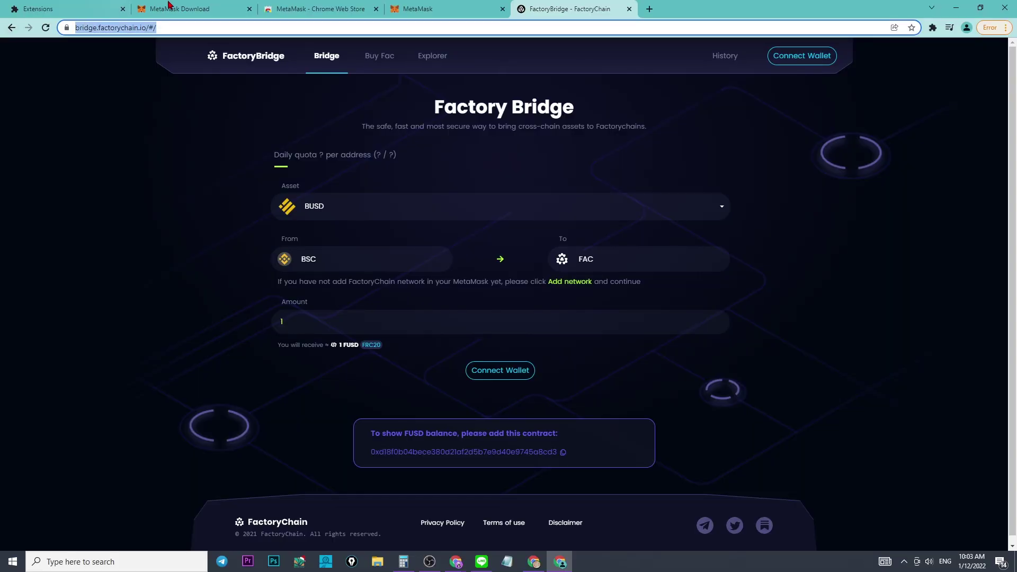
key(ctrl+v)
key(Return)
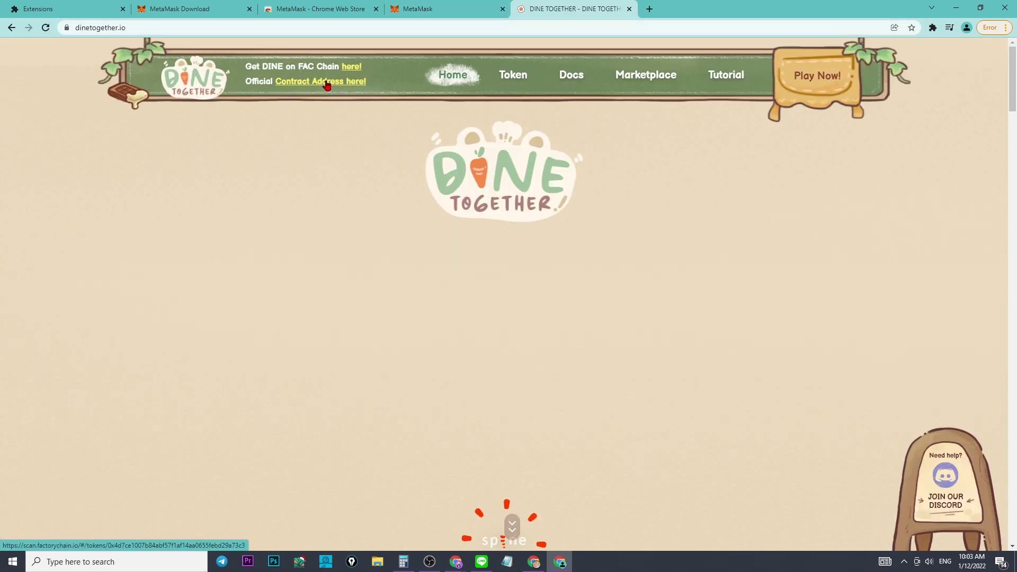
click(327, 86)
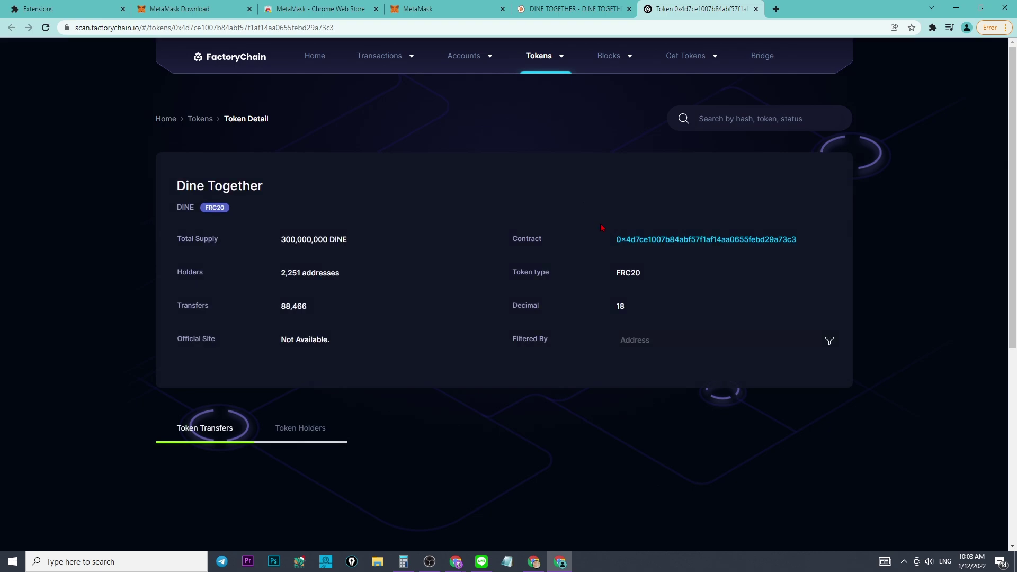
click(765, 62)
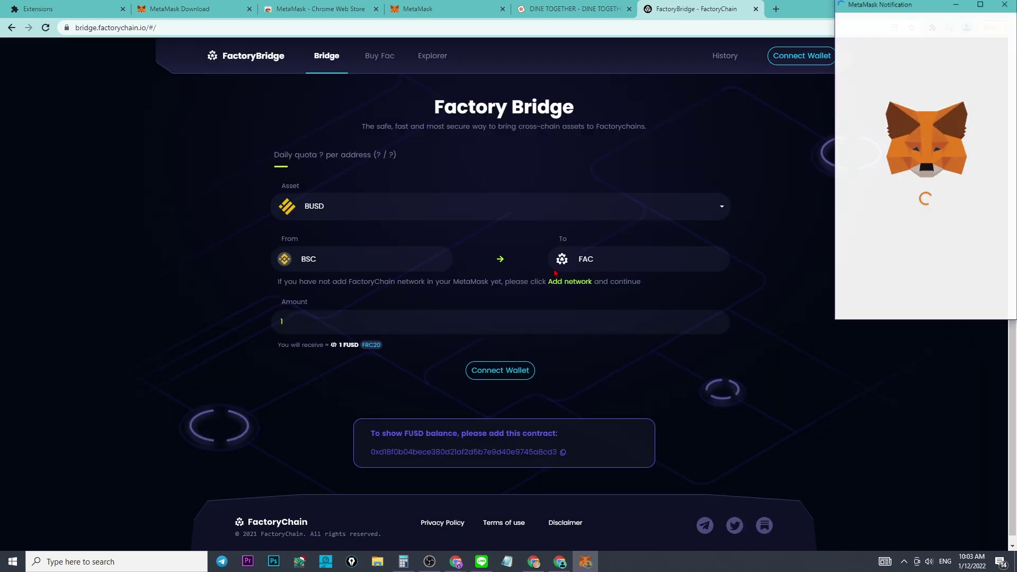
Approve adding the BSC network with chain ID 56 to MetaMask and switch the wallet to it
scroll(919, 204, down, 2)
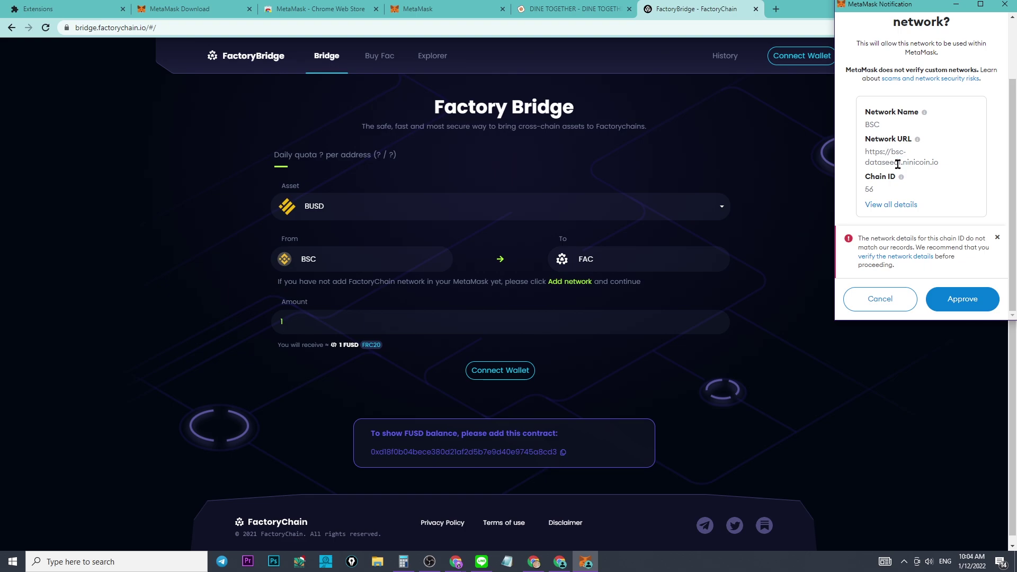
click(957, 307)
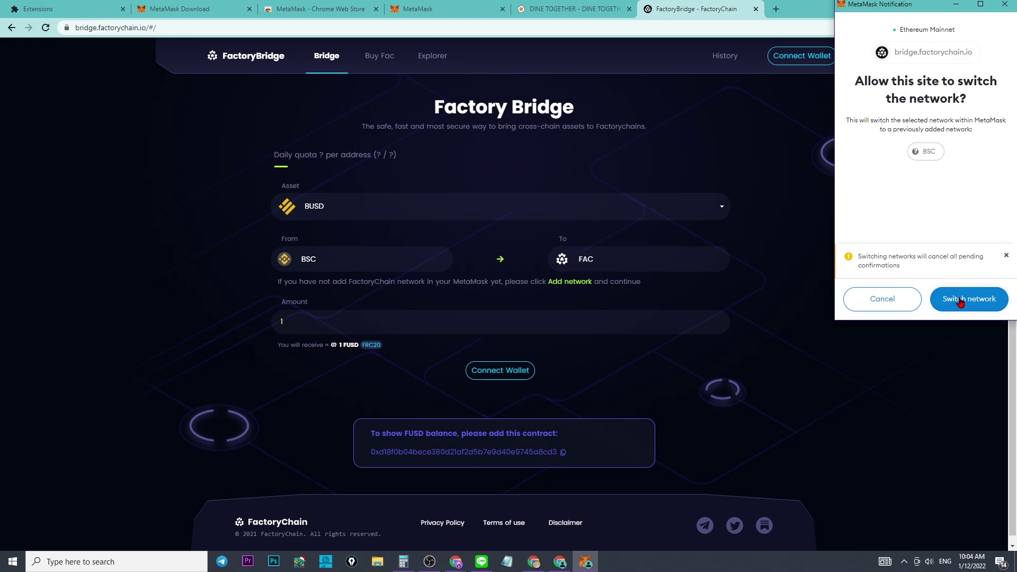
click(962, 299)
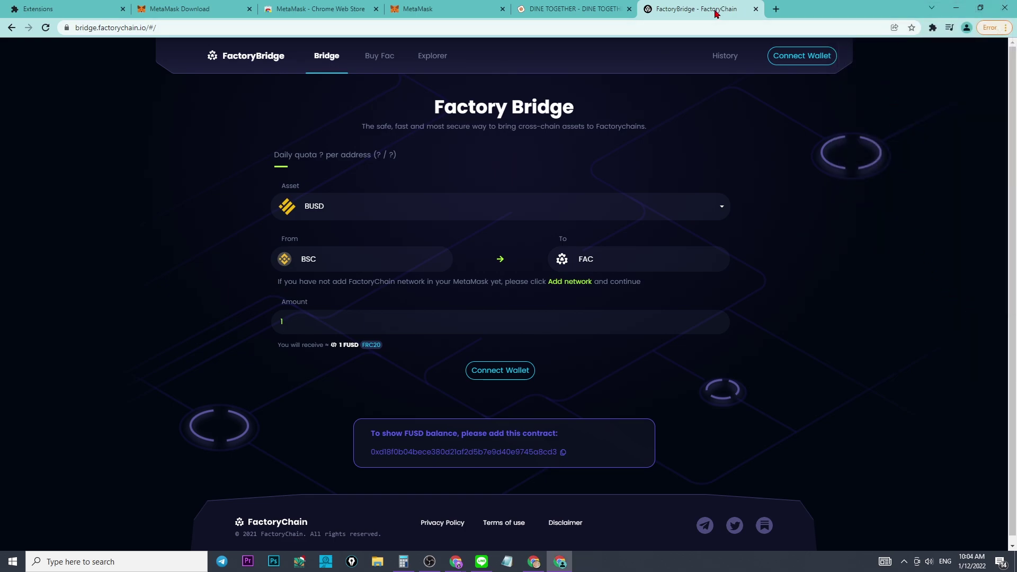
Pin the MetaMask extension to the browser toolbar and open the wallet
click(933, 28)
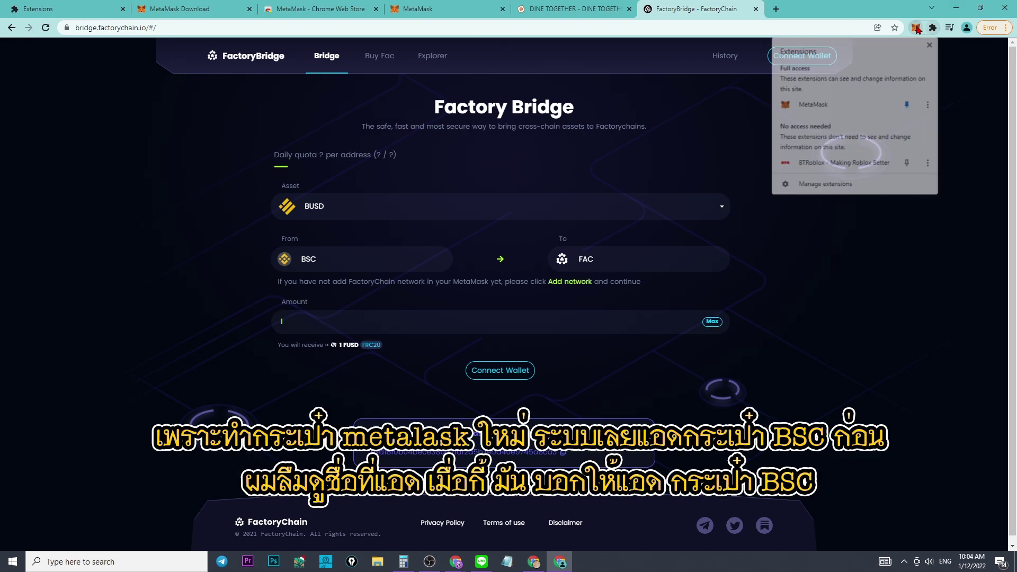
click(827, 93)
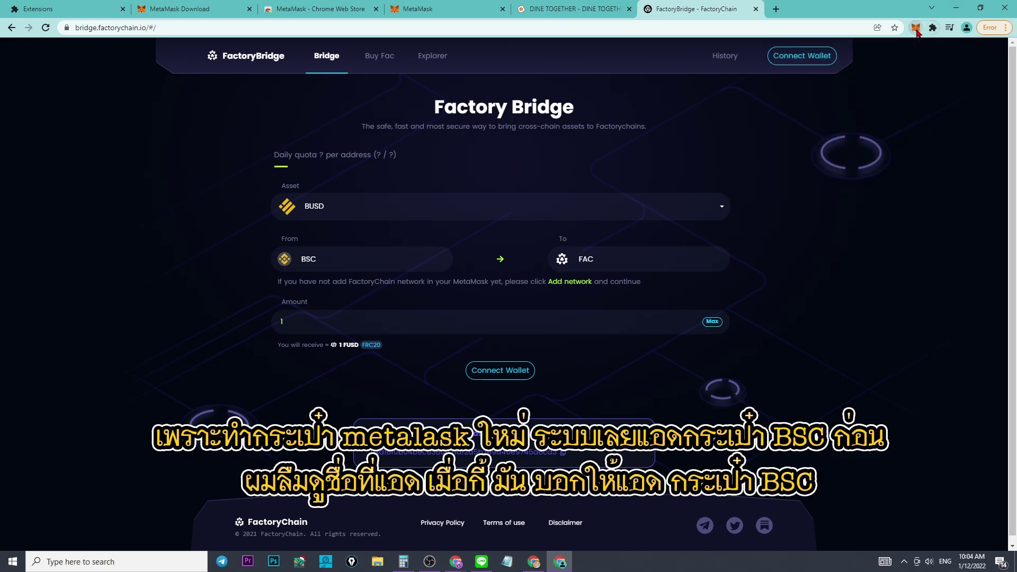
click(916, 28)
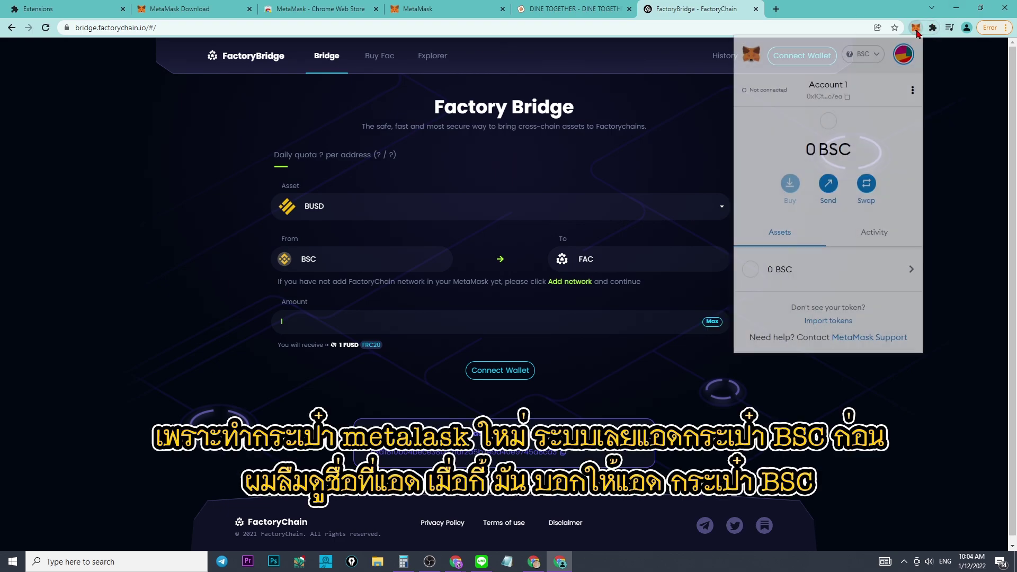
Examine the wallet's network list, activity, assets and account options, then close the wallet
click(868, 54)
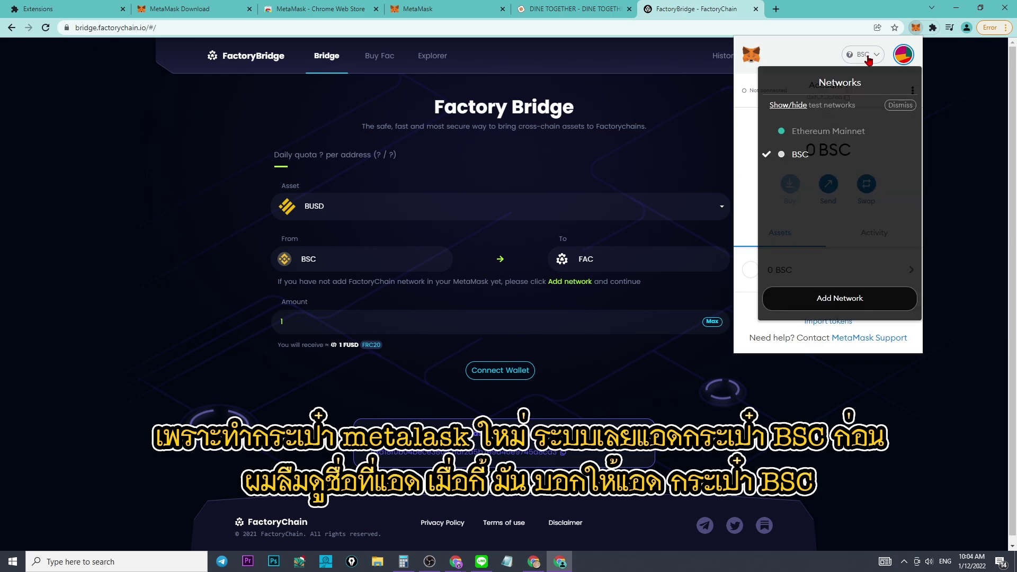
click(835, 159)
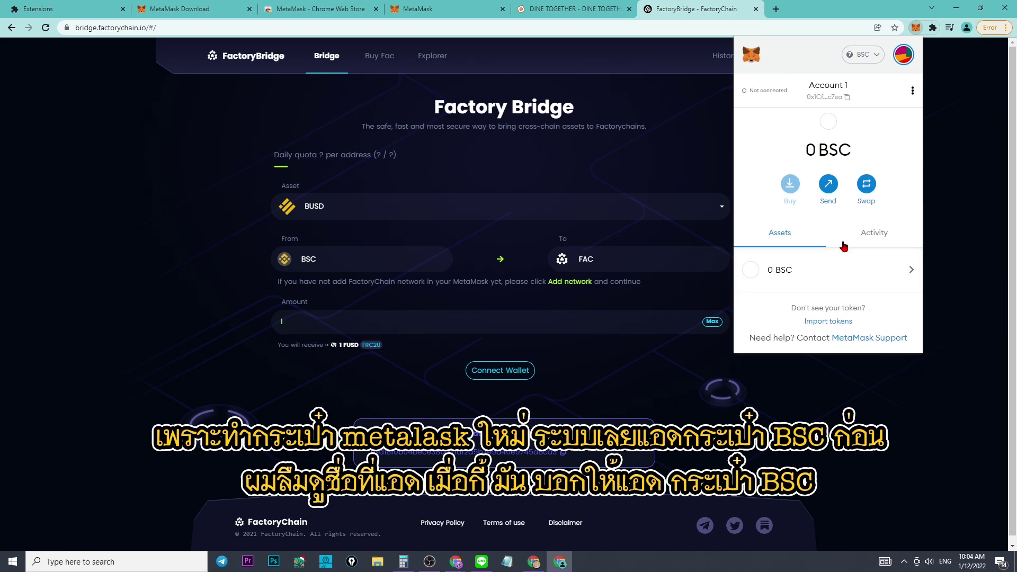
click(890, 234)
click(780, 234)
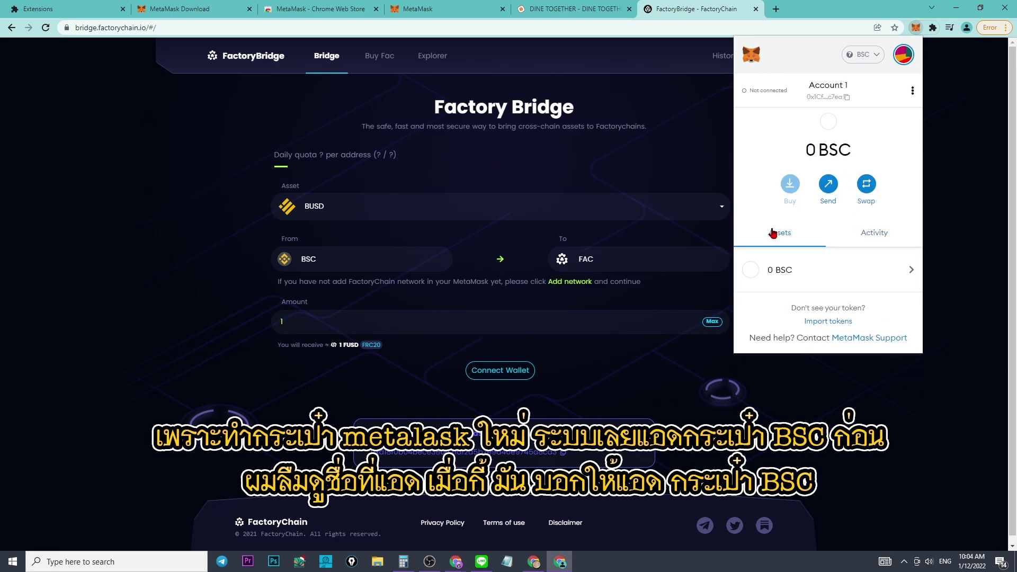
click(849, 87)
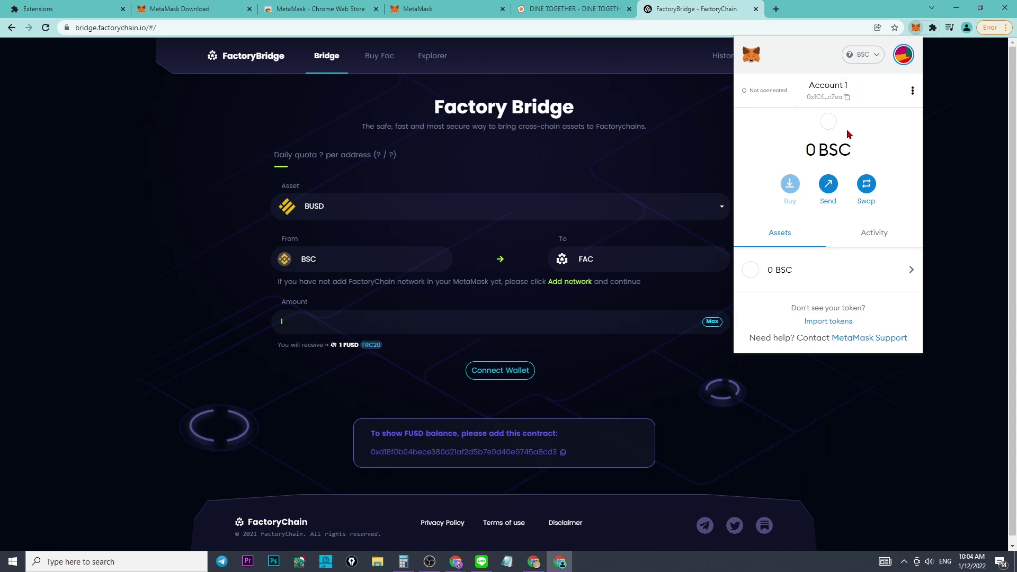
click(912, 91)
click(770, 127)
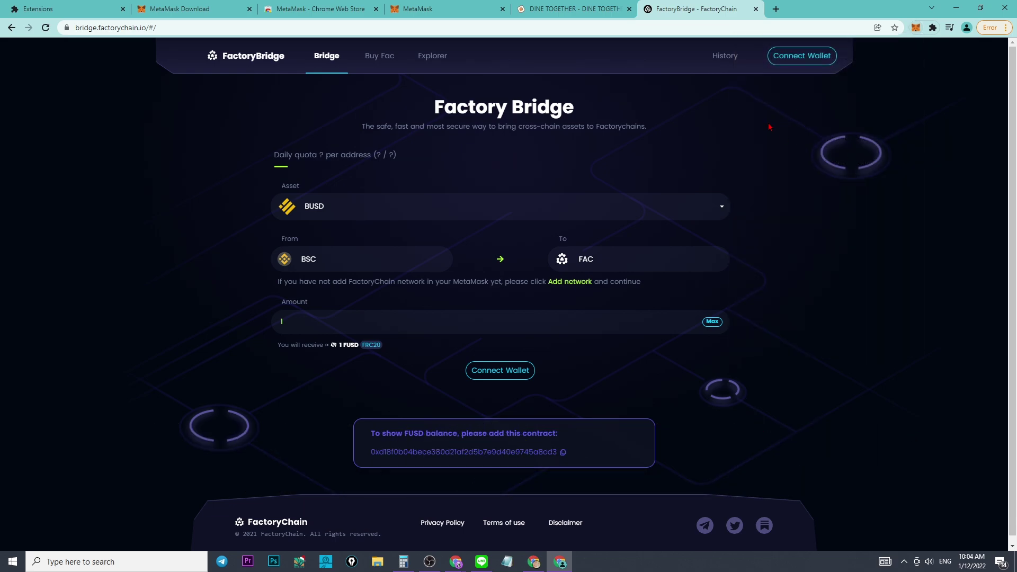
click(569, 281)
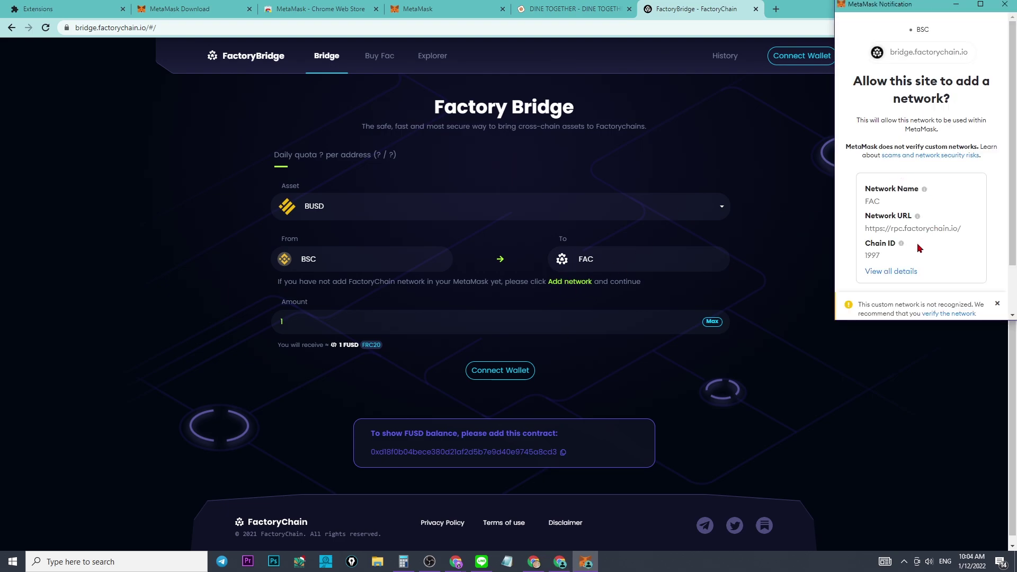
drag(897, 254, 863, 192)
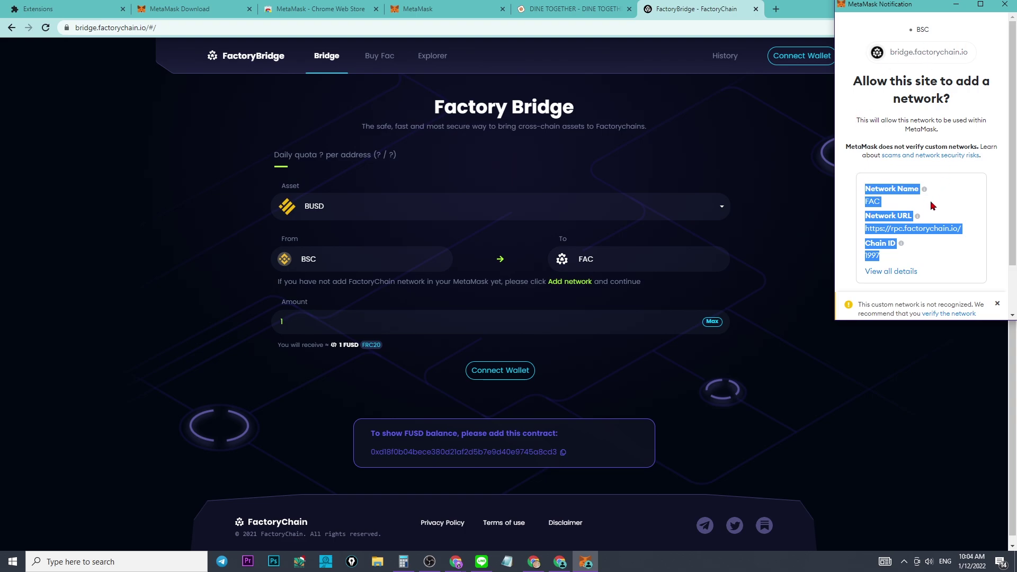
scroll(933, 212, down, 2)
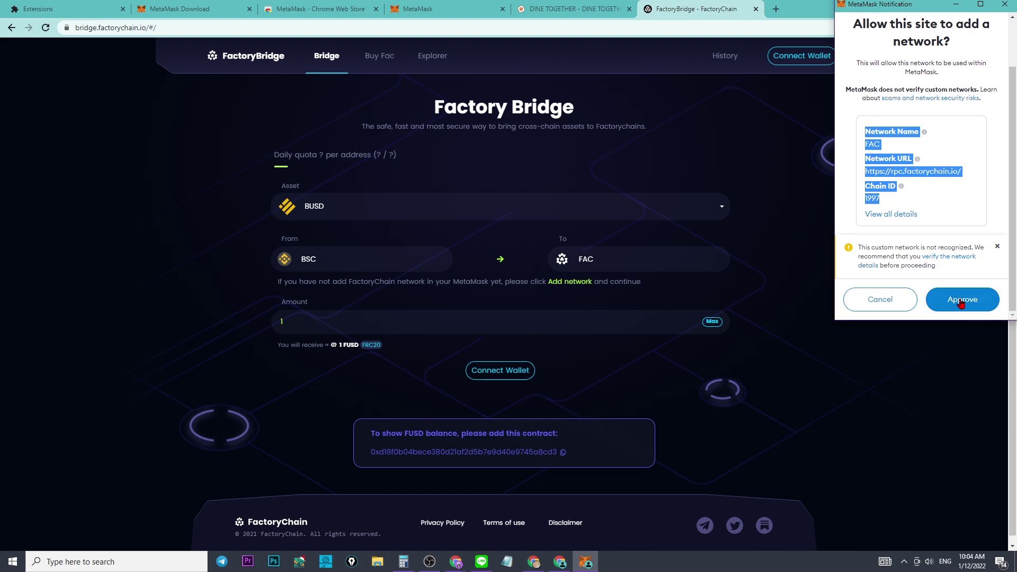
click(962, 301)
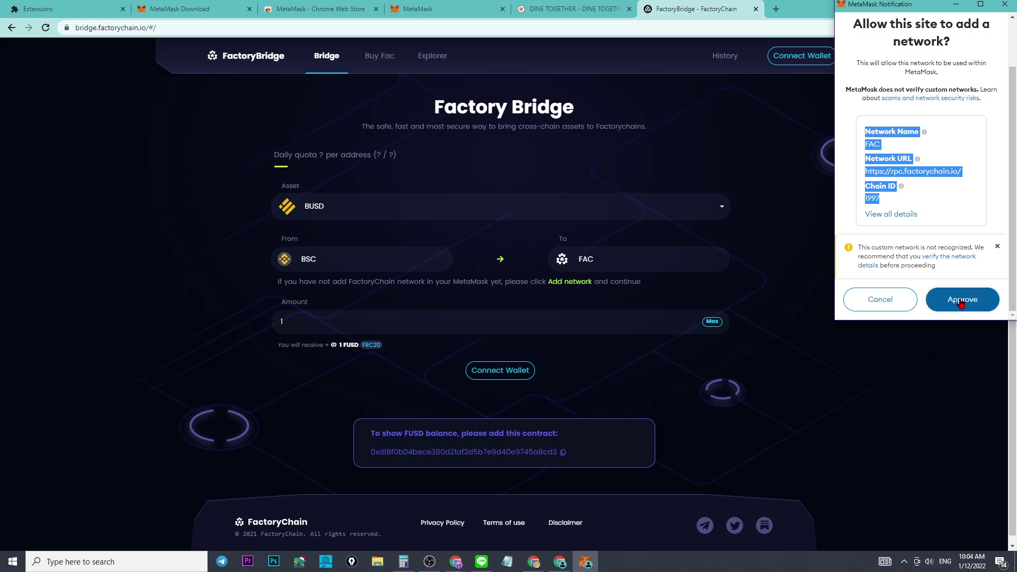
click(962, 301)
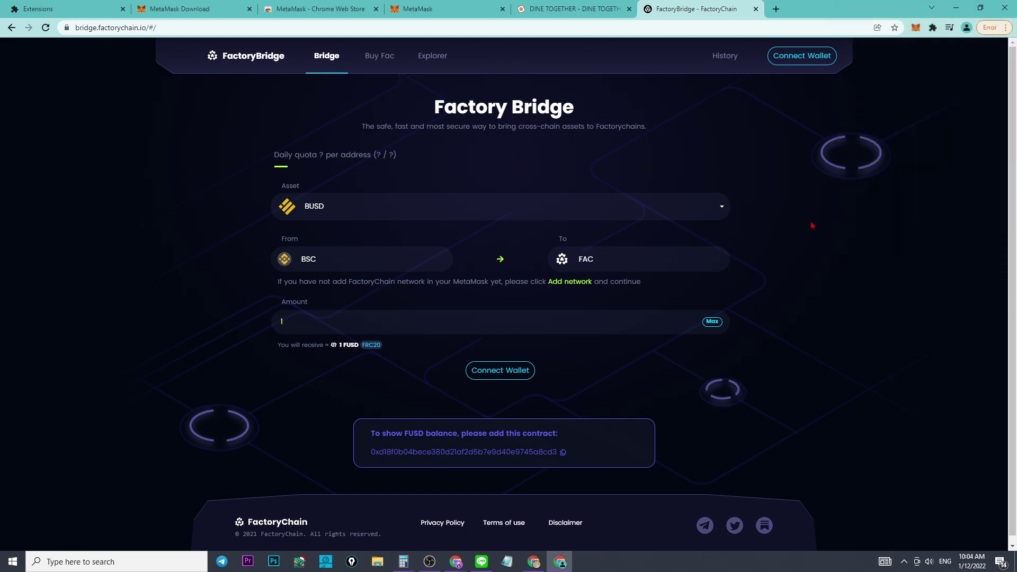
Check the selected network and the list of added networks in the MetaMask wallet
click(916, 28)
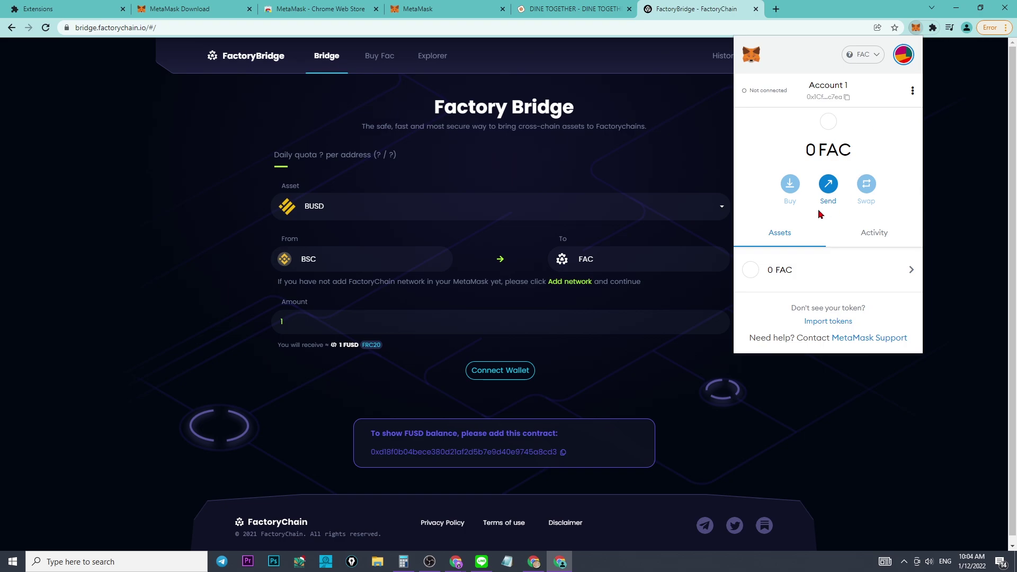
click(863, 56)
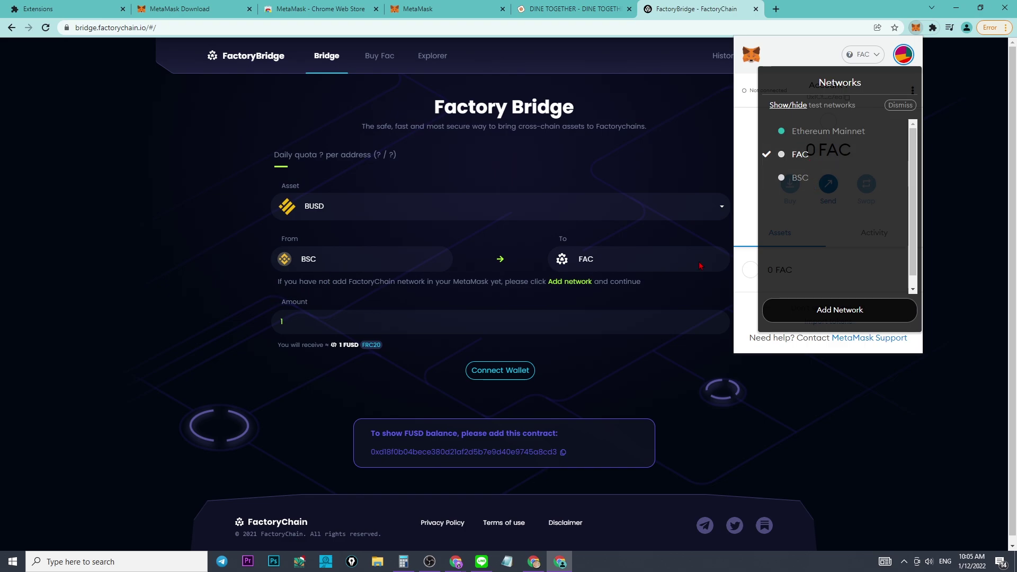
click(850, 421)
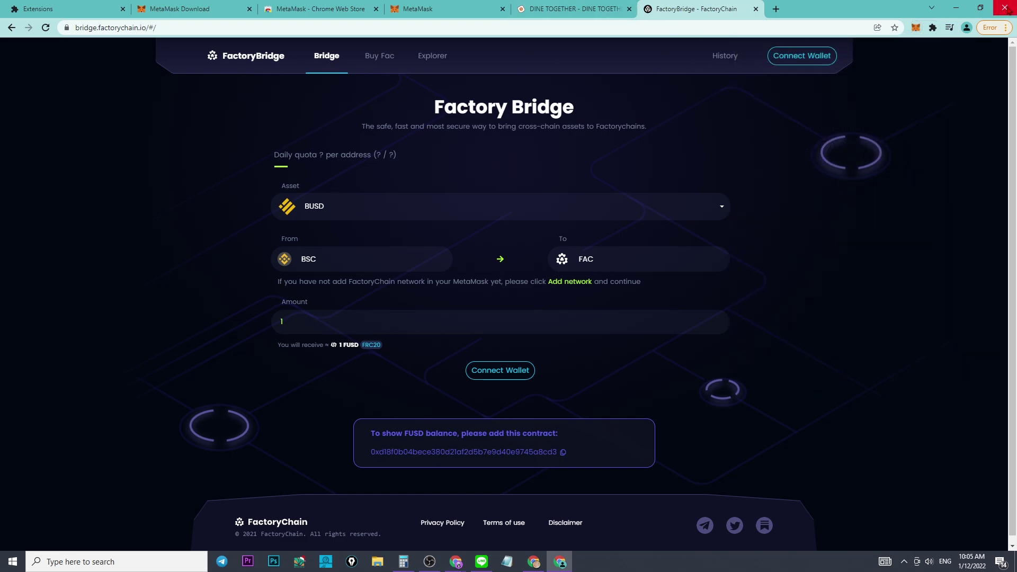
Remove the MetaMask extension from Chrome and close the demo browser window
right_click(916, 28)
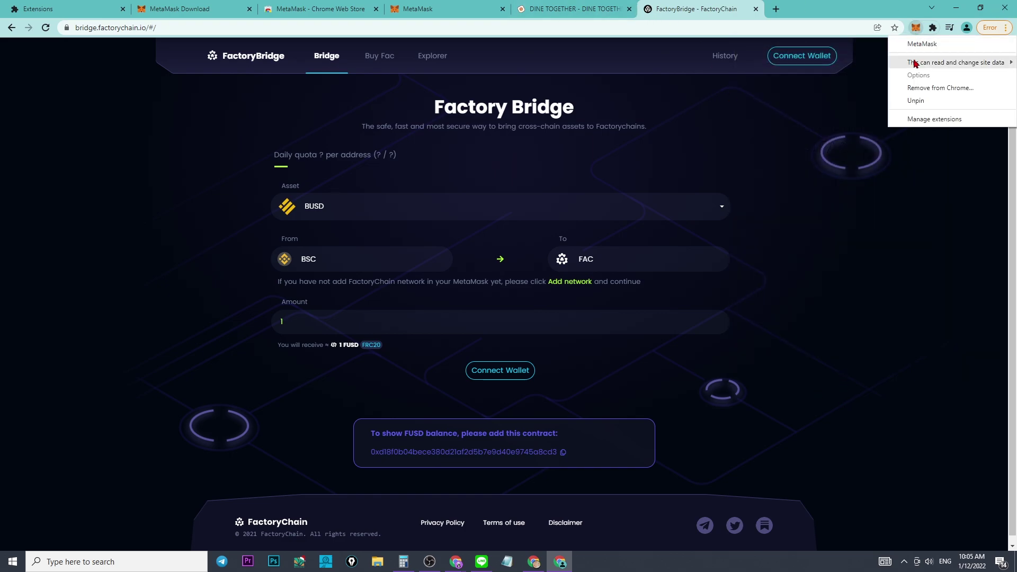
click(916, 89)
click(850, 105)
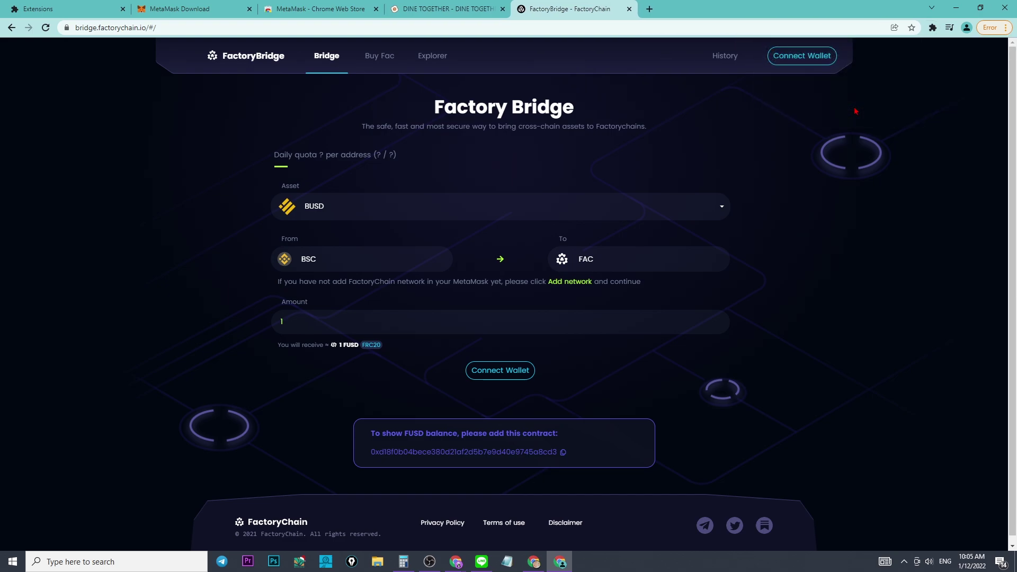
click(1010, 6)
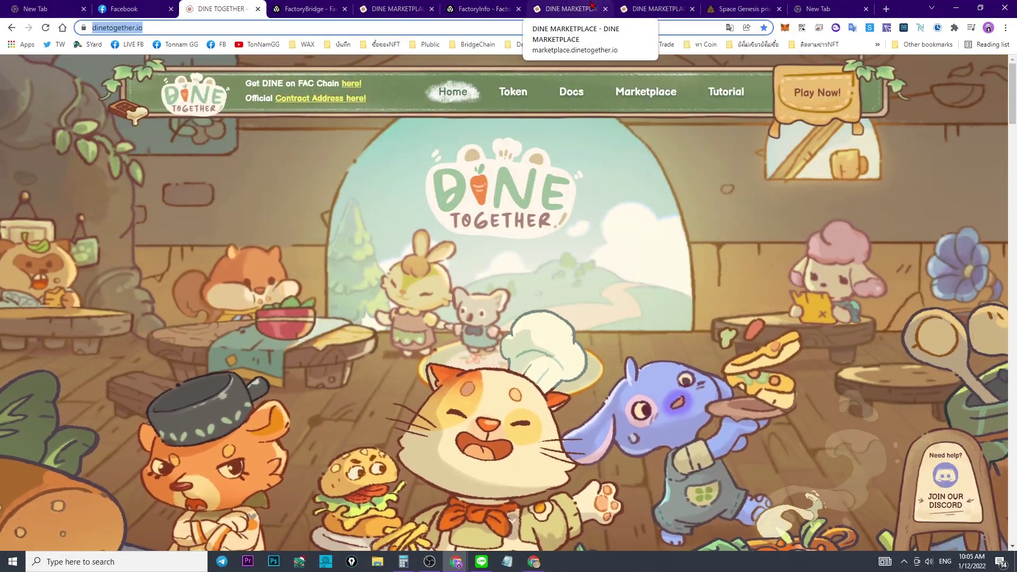
Examine the network list in the main MetaMask wallet, including Factory Chain and Binance Smart Chain, and close the wallet
click(785, 28)
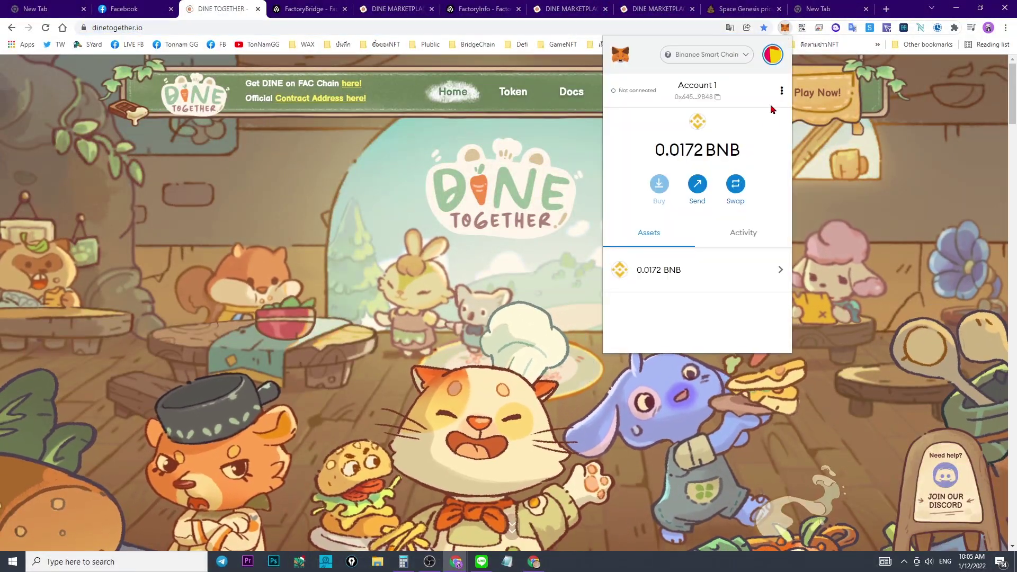
click(707, 54)
scroll(710, 228, down, 3)
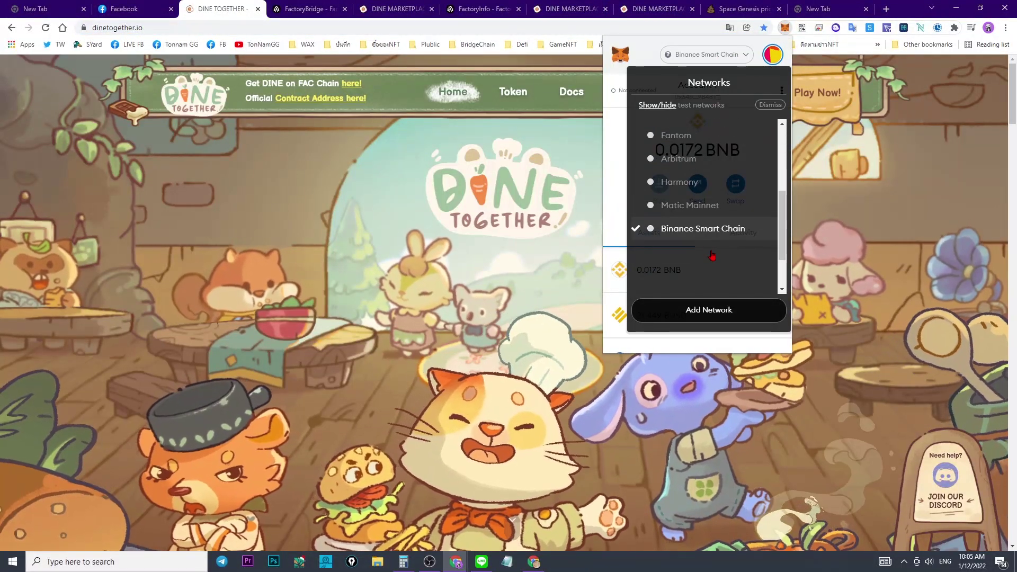
scroll(704, 228, up, 1)
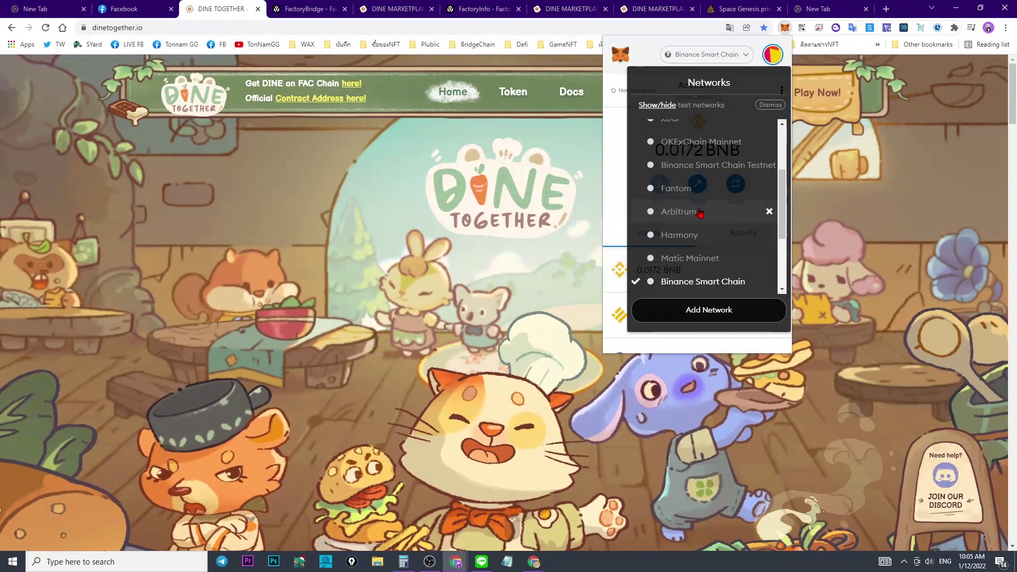
scroll(695, 185, up, 2)
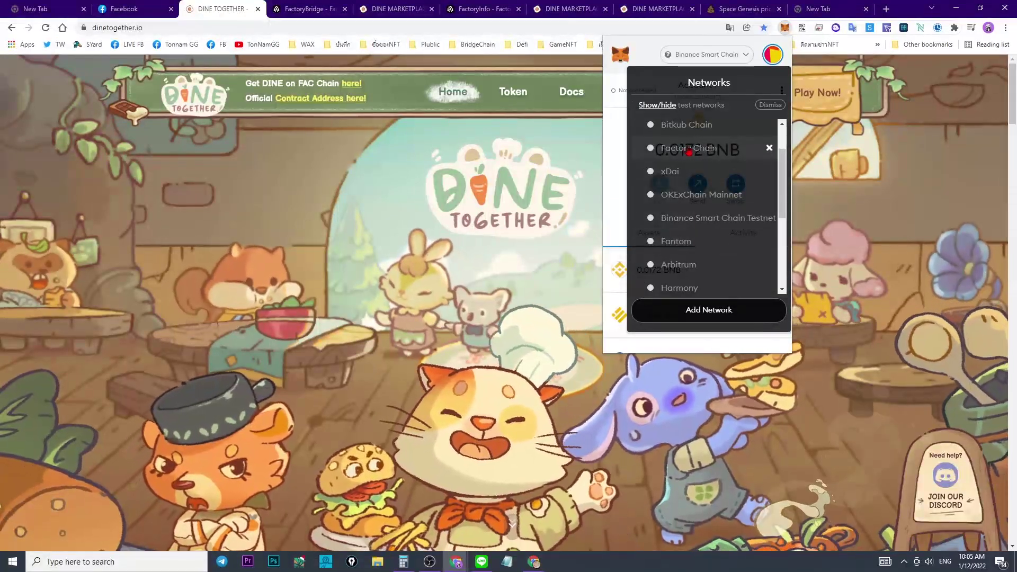
scroll(689, 152, down, 3)
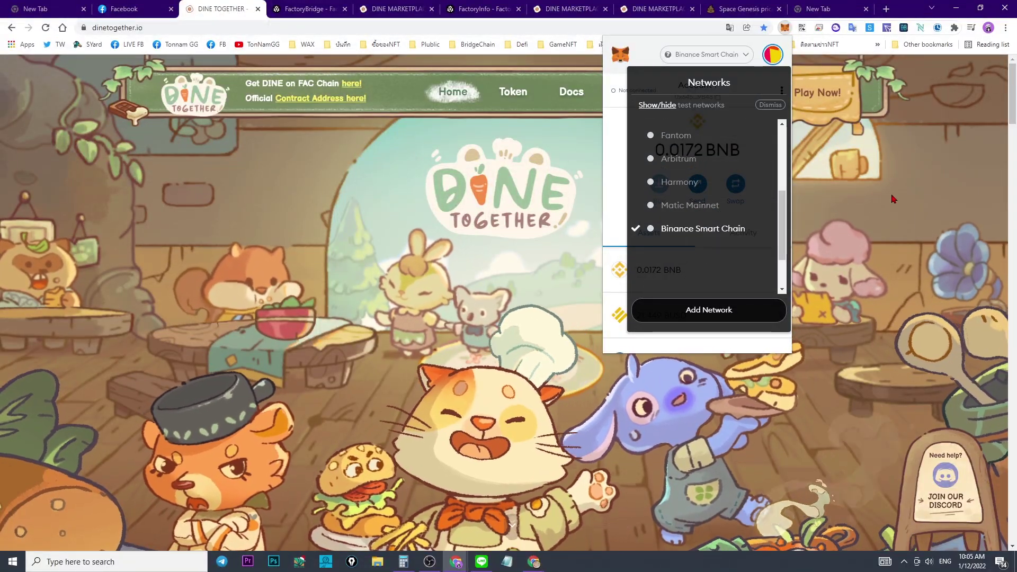
scroll(670, 198, up, 3)
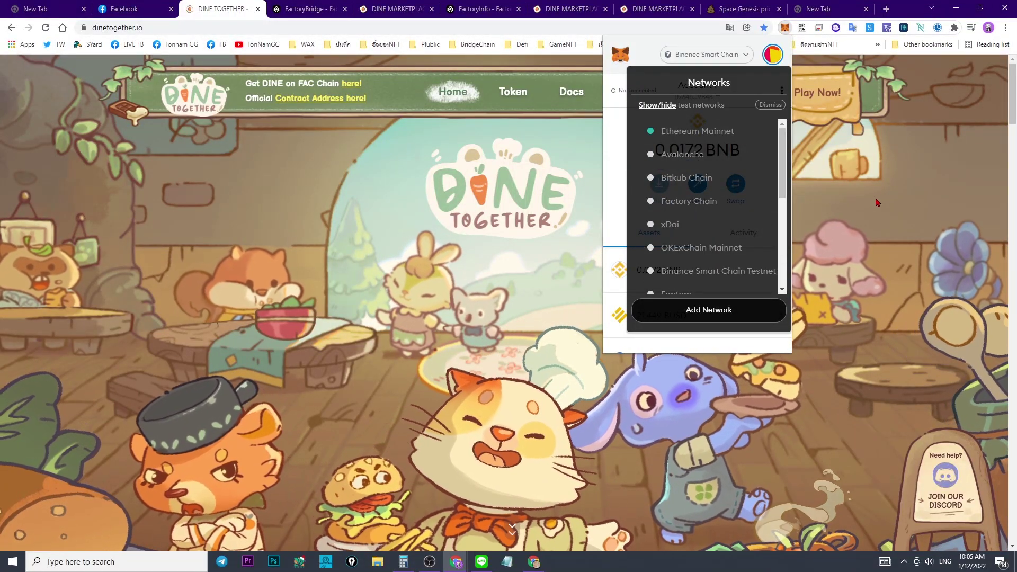
click(877, 202)
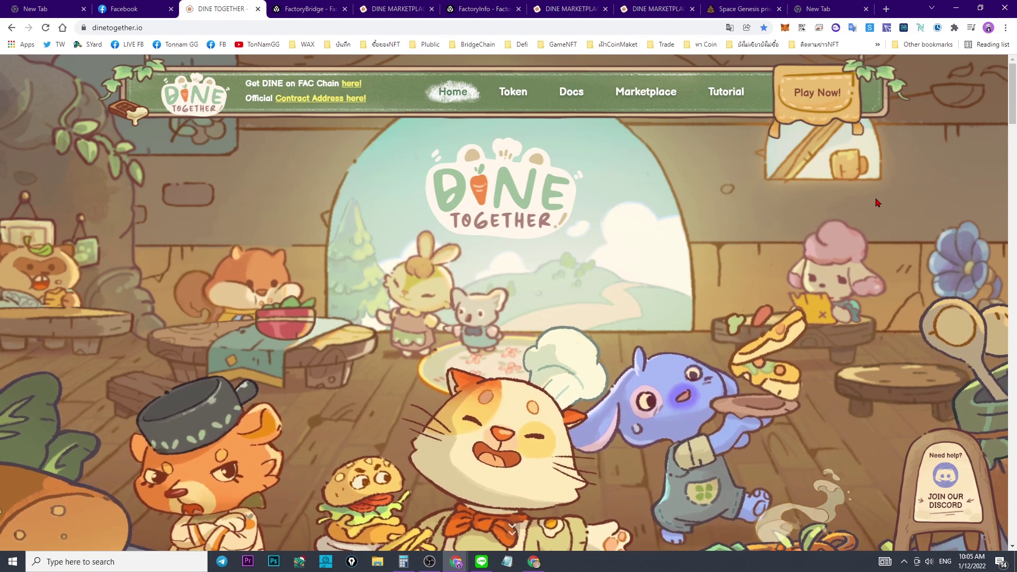
Return to the open Factory Bridge page, which is set up for BUSD from BSC to FAC
click(672, 6)
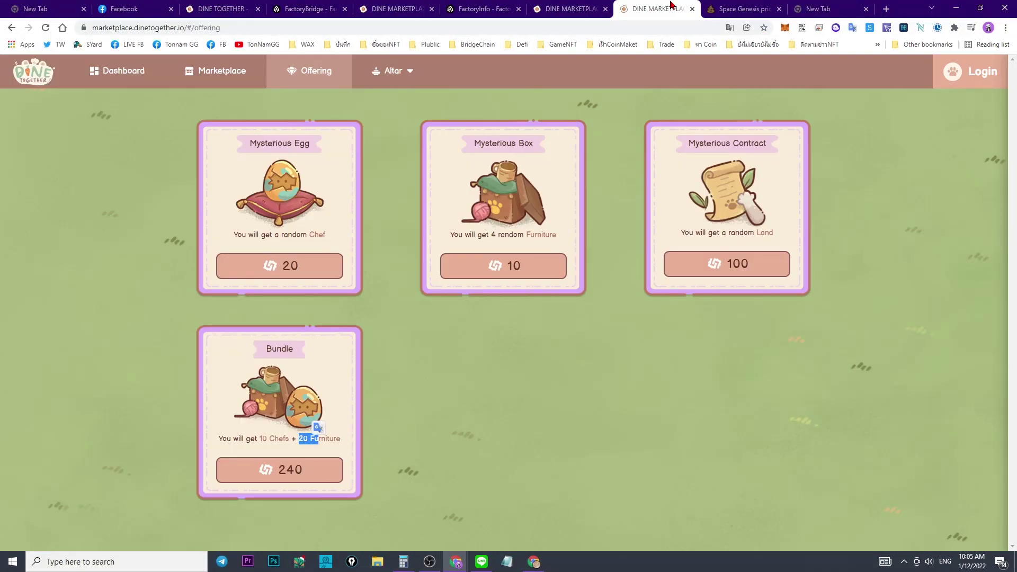
key(ctrl+shift+Tab)
key(ctrl+shift+Tab)
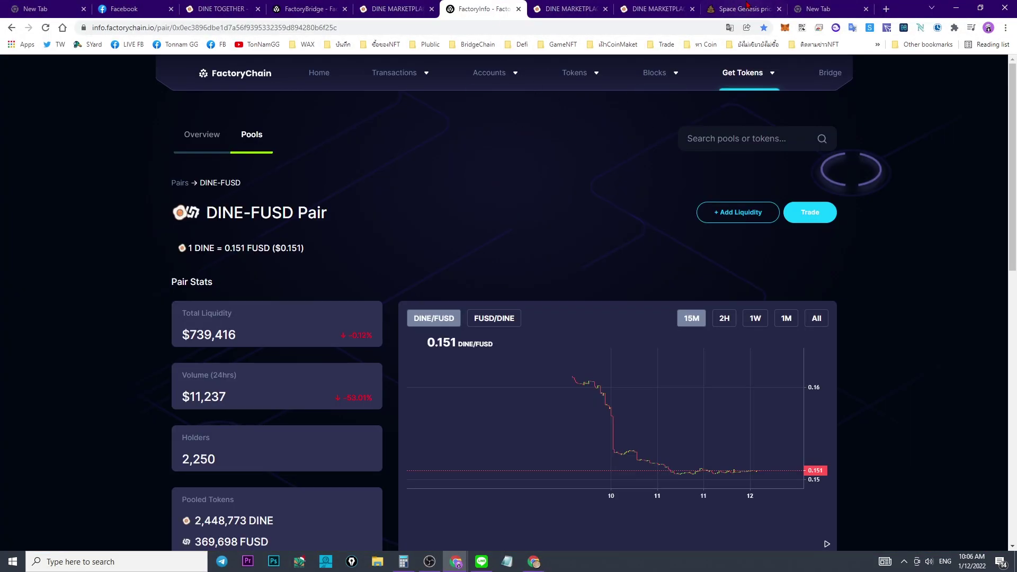
key(ctrl+shift+Tab)
key(ctrl+shift+Tab)
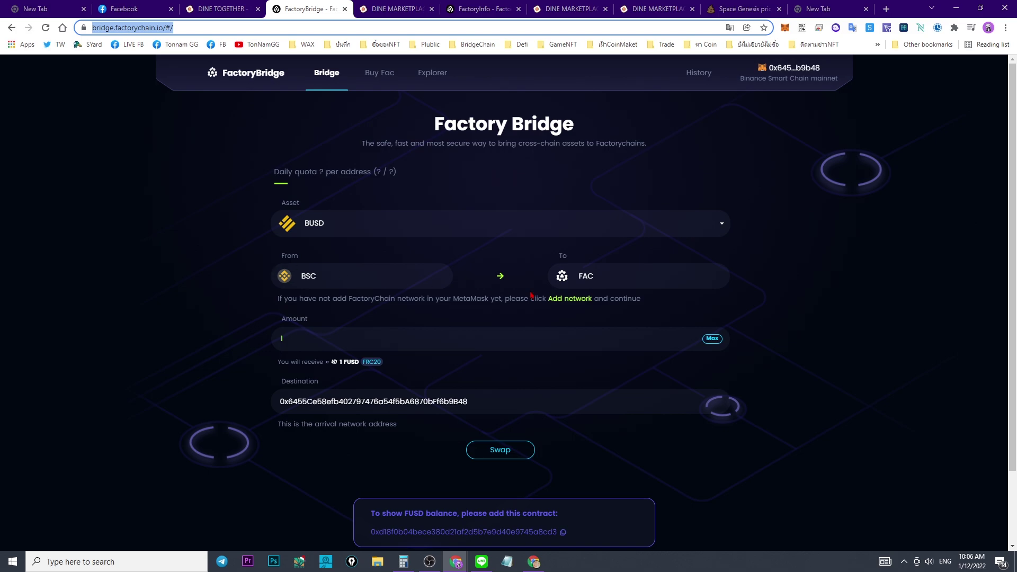
Reverse the bridge direction to FAC to BSC, dismiss the network request, and restore the direction to BSC to FAC
click(501, 276)
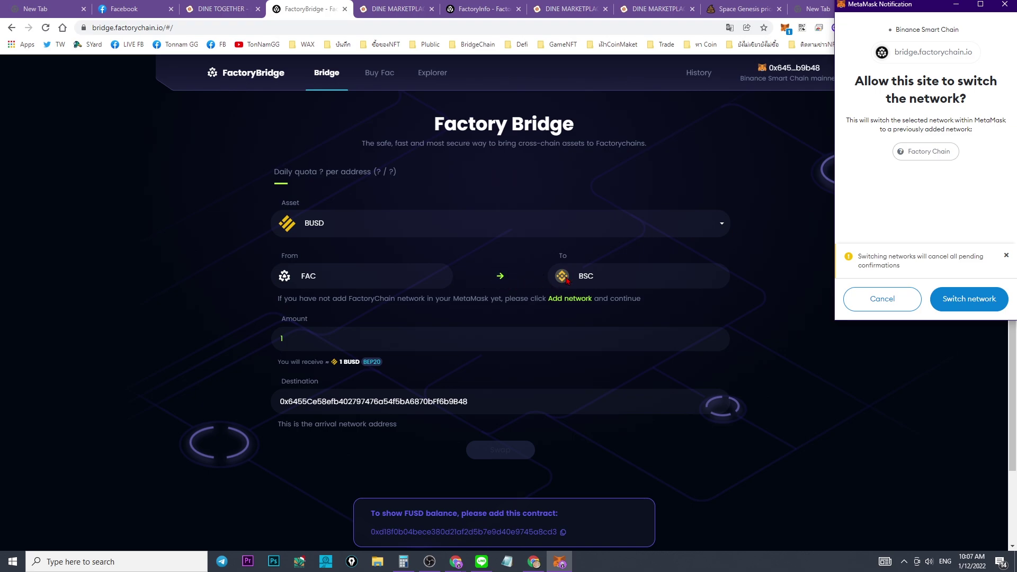
click(449, 224)
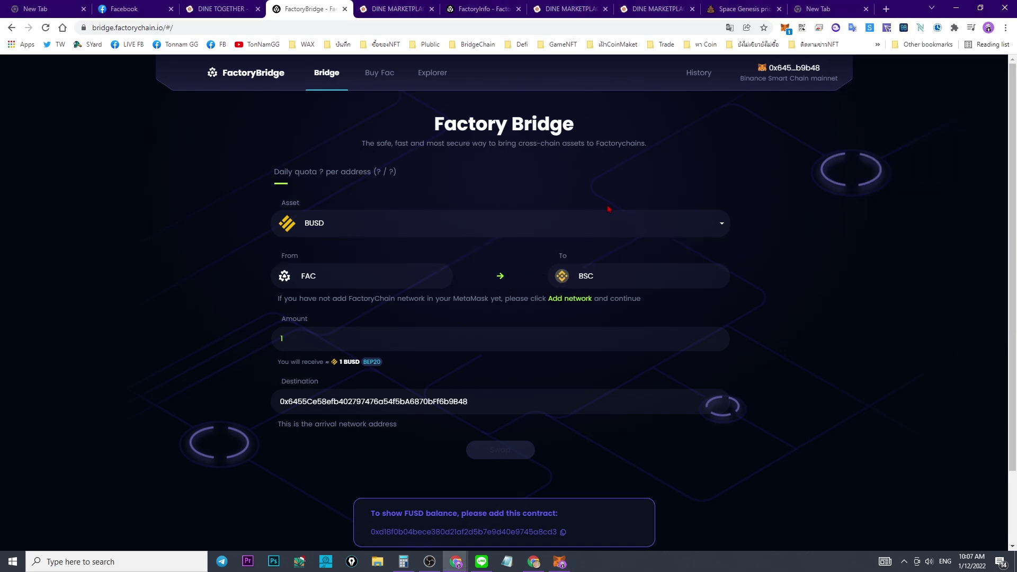
click(506, 275)
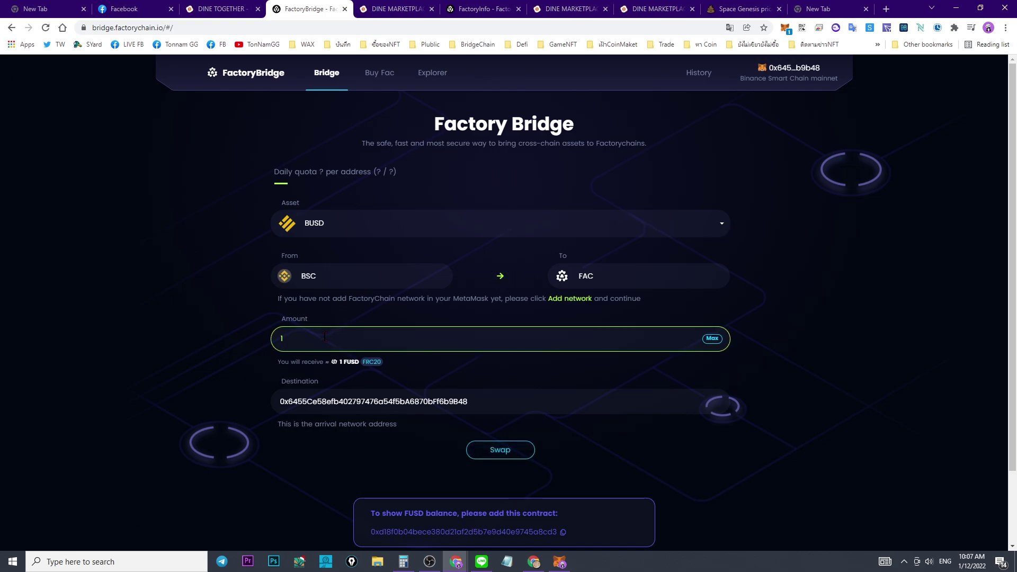
Fill in the maximum BUSD bridge amount, copy it, and replace the amount with 20
click(712, 339)
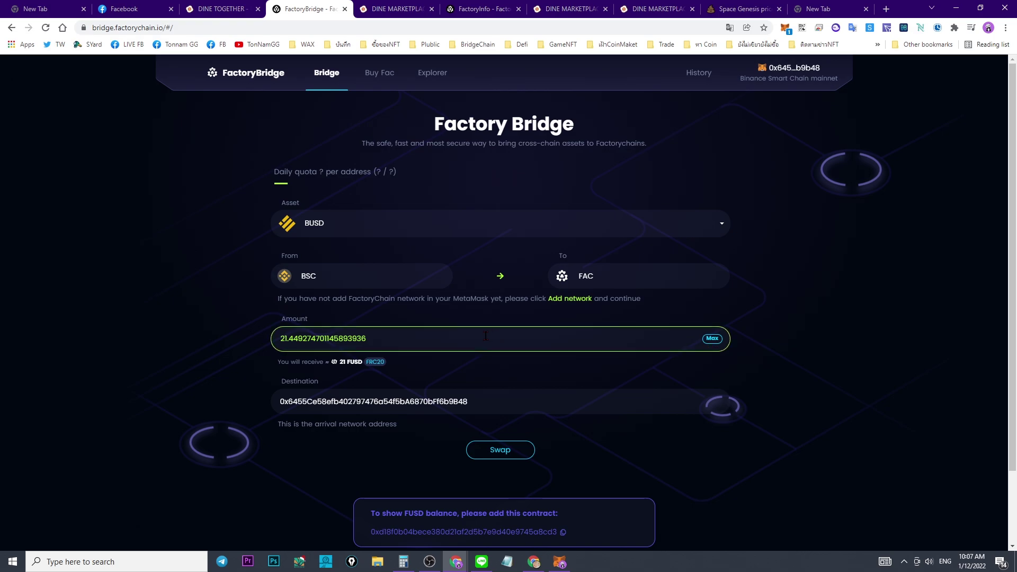
double_click(318, 339)
key(ctrl+c)
text(20)
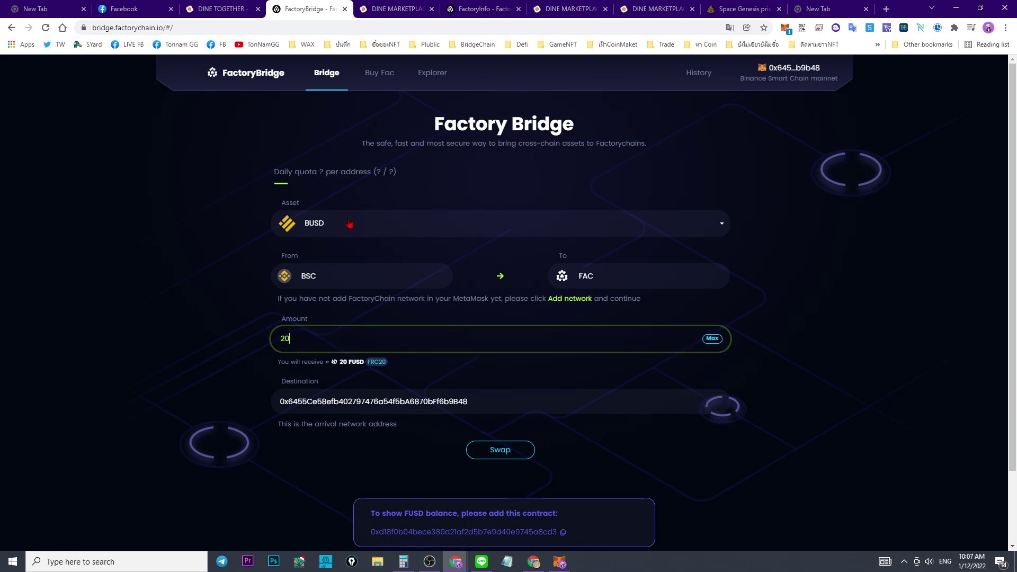
Approve the pending switch to Factory Chain in MetaMask and check the wallet's FAC balance
click(787, 29)
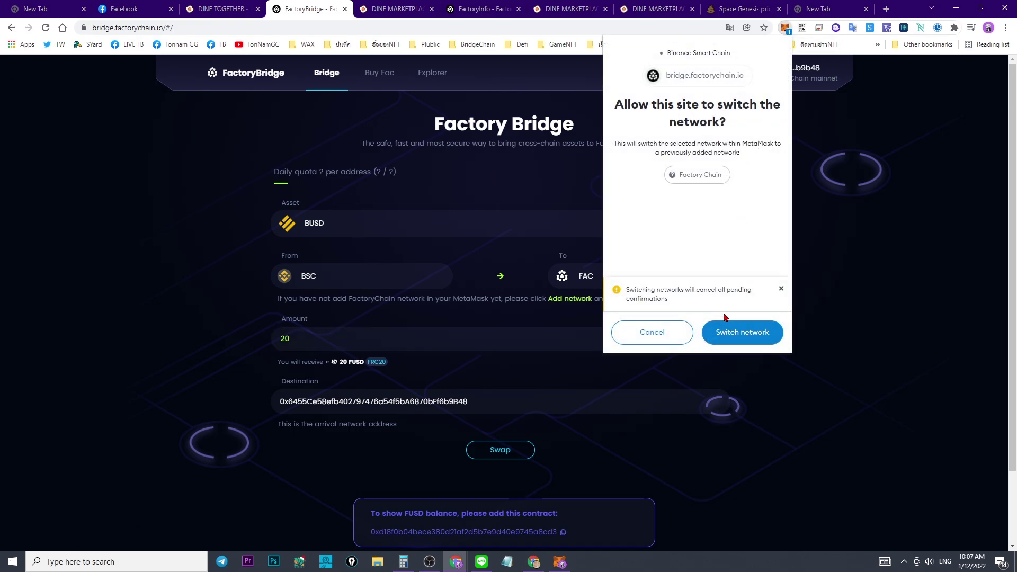
drag(741, 150, 657, 150)
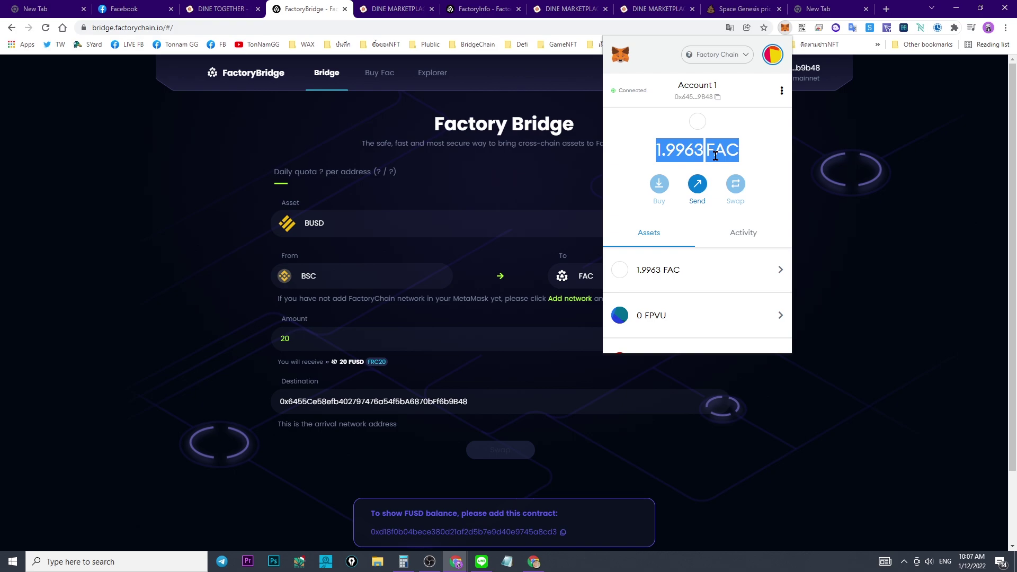
click(334, 87)
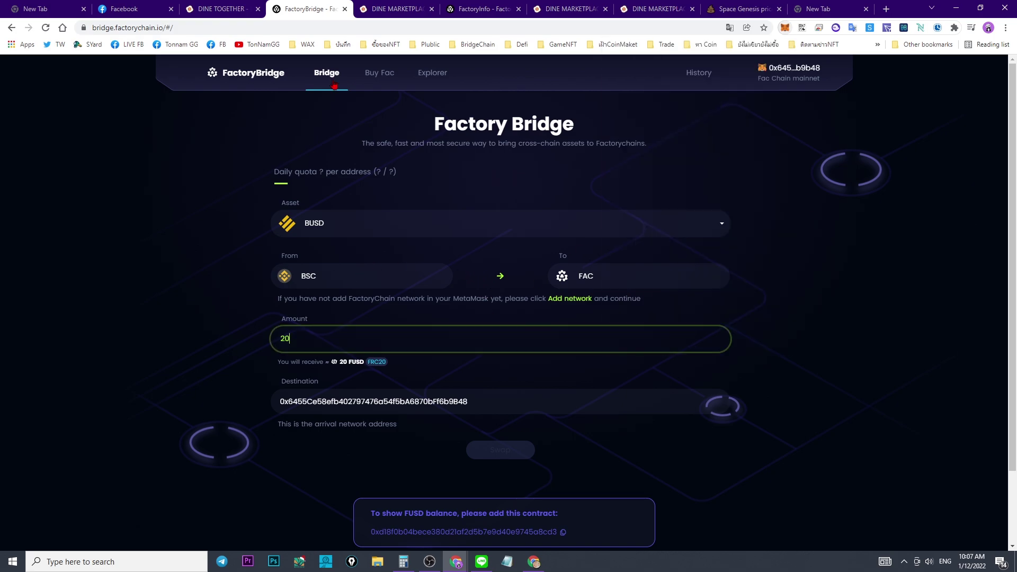
Open the Buy Fac page, approve the switch to Binance Smart Chain, and set the BUSD amount to 2
click(373, 73)
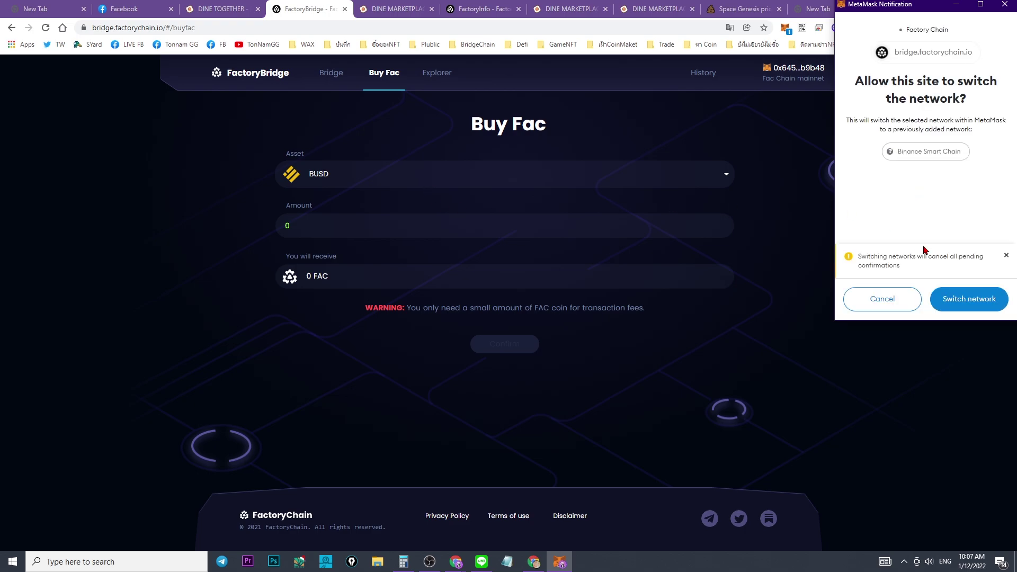
click(966, 305)
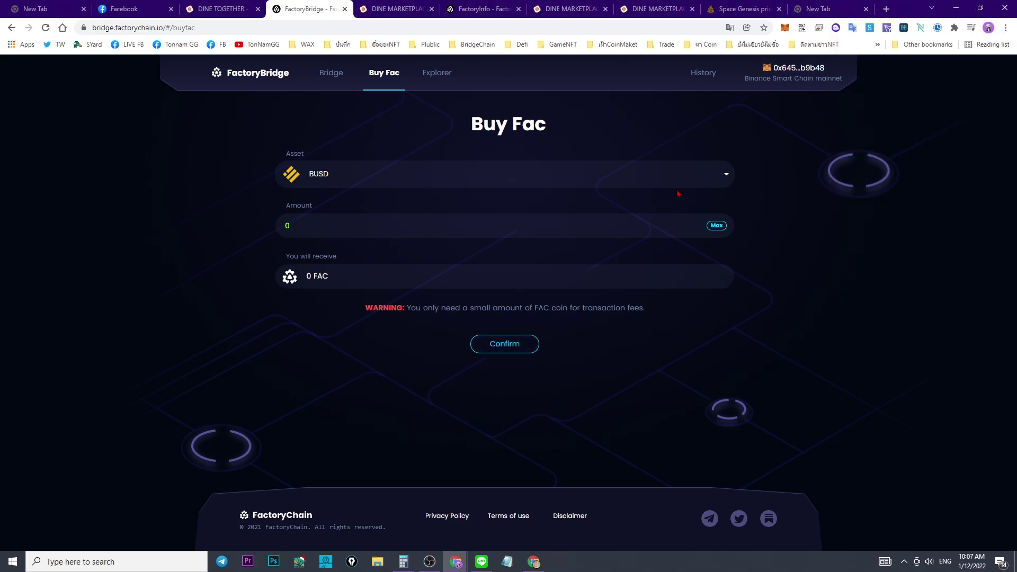
drag(318, 226, 252, 223)
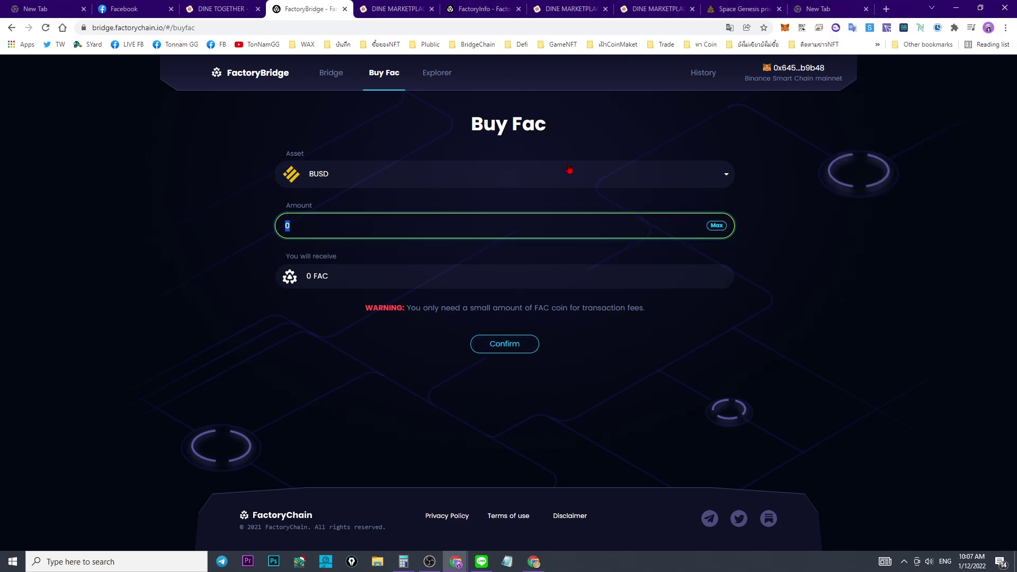
text(2)
triple_click(358, 270)
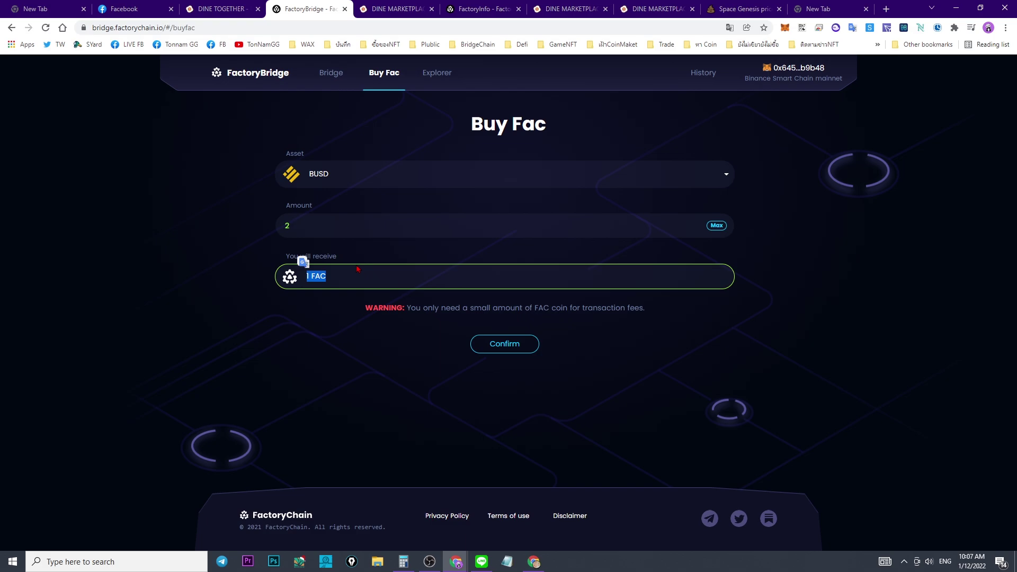
Set the BUSD amount for buying FAC to 4
triple_click(583, 226)
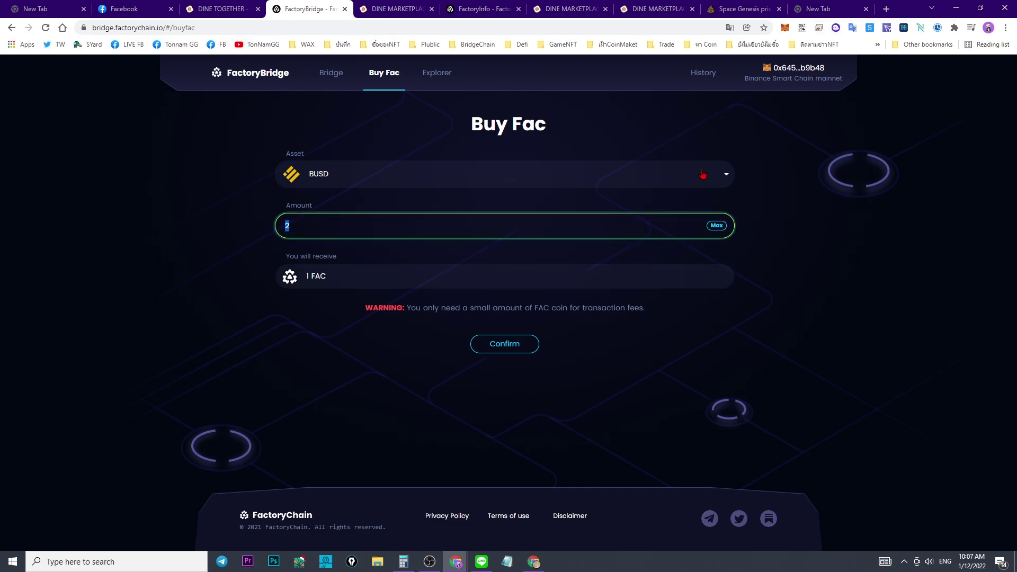
text(4)
click(338, 278)
Switch MetaMask from Binance Smart Chain to Factory Chain and check the FAC balance
click(785, 29)
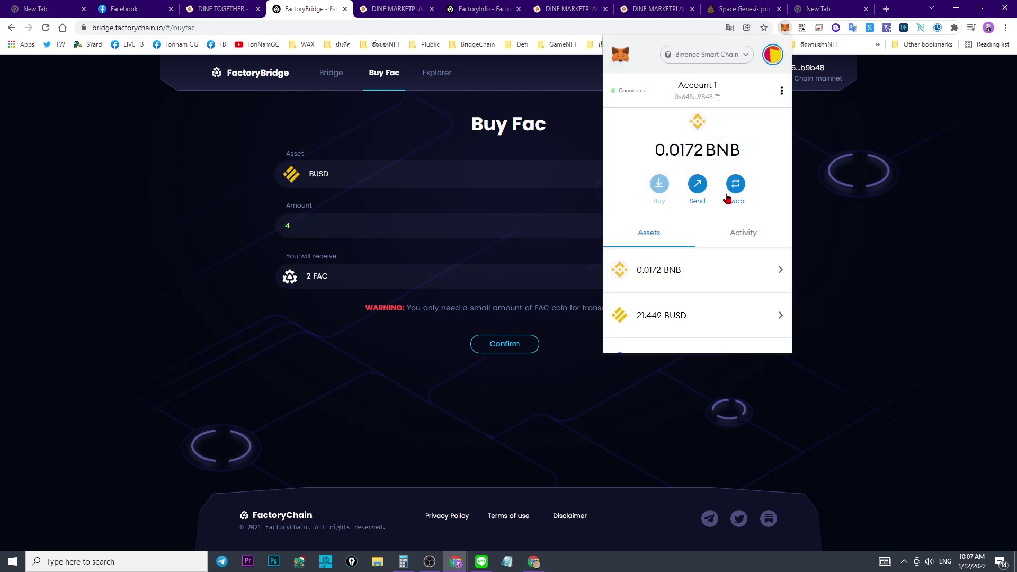
click(713, 54)
click(689, 201)
drag(685, 150, 707, 153)
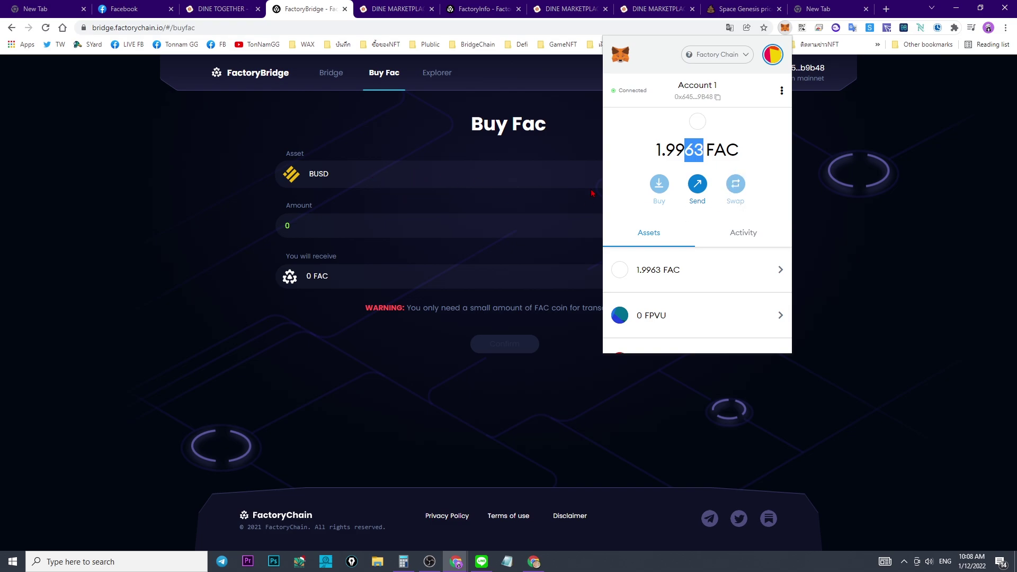
Enter 2 as the BUSD amount on the Buy Fac page without confirming the purchase
click(469, 235)
drag(469, 235, 243, 231)
text(1)
key(BackSpace)
text(2)
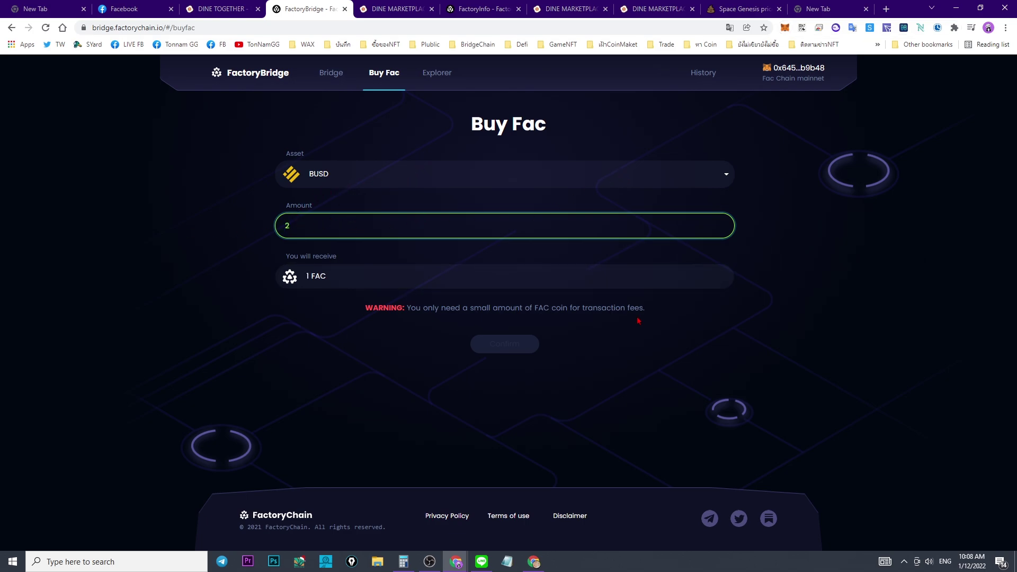
drag(339, 226, 257, 225)
Return to the Bridge page, cancel the site's network request, and switch MetaMask to Binance Smart Chain from the wallet itself
click(341, 76)
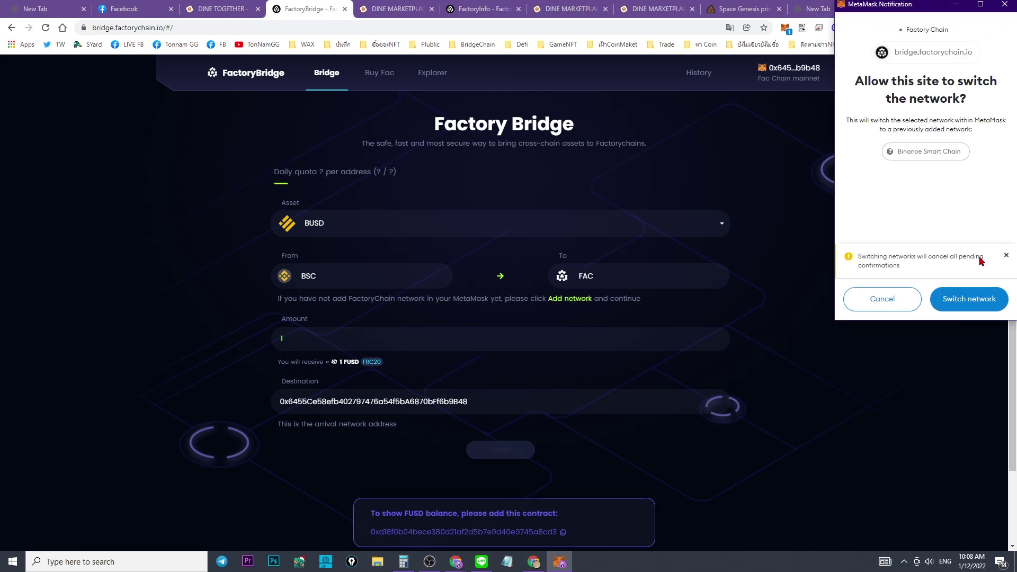
click(875, 301)
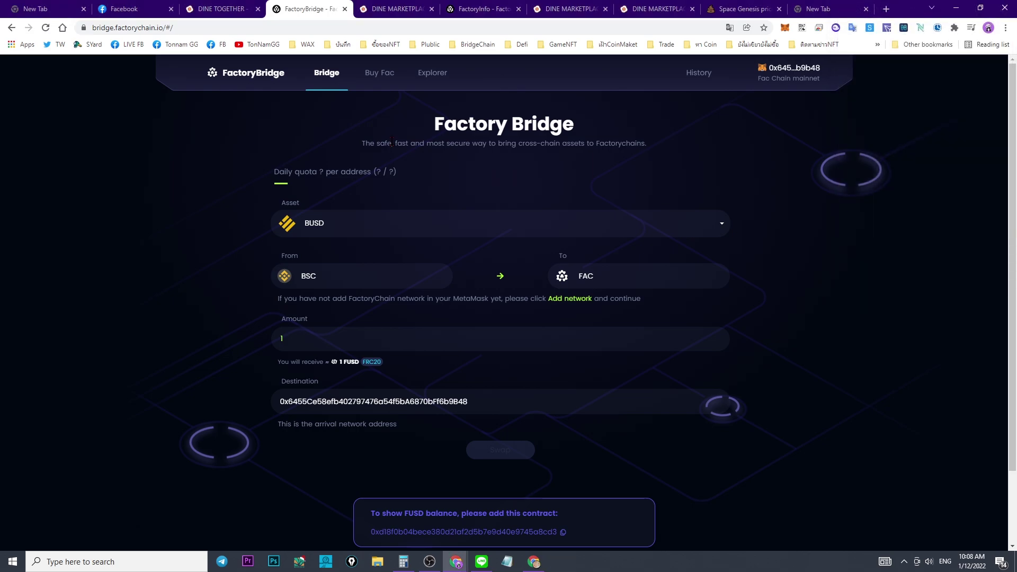
click(785, 27)
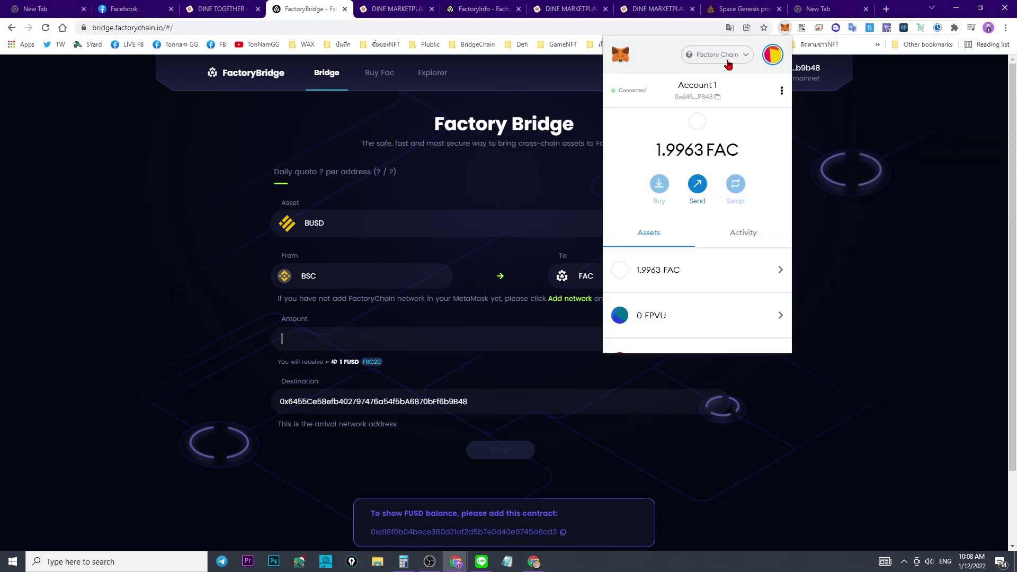
click(717, 54)
click(703, 170)
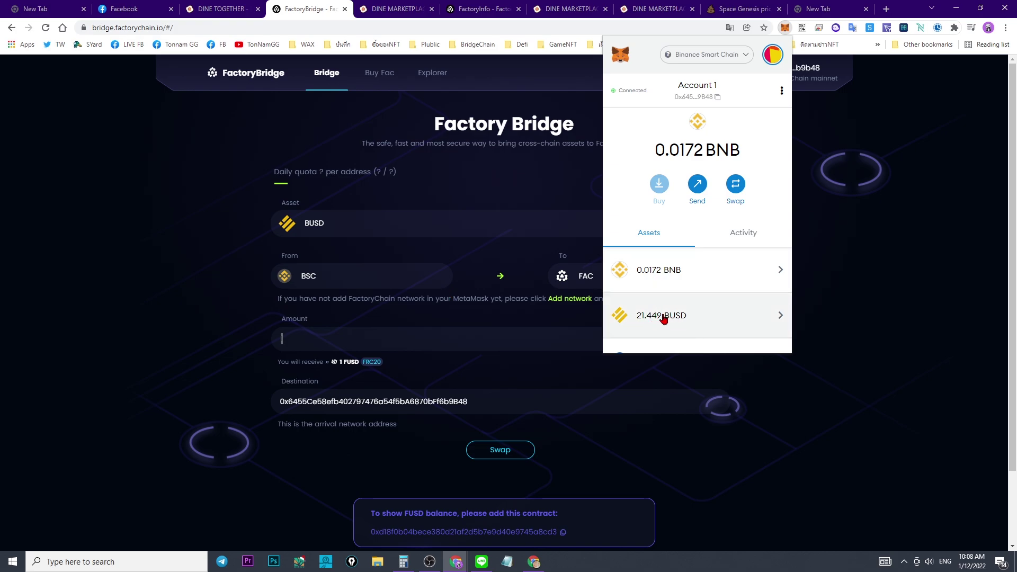
click(184, 351)
Paste 21.449274701145893936 as the BUSD amount, then submit and confirm the swap from BSC to FAC on the bridge
click(324, 339)
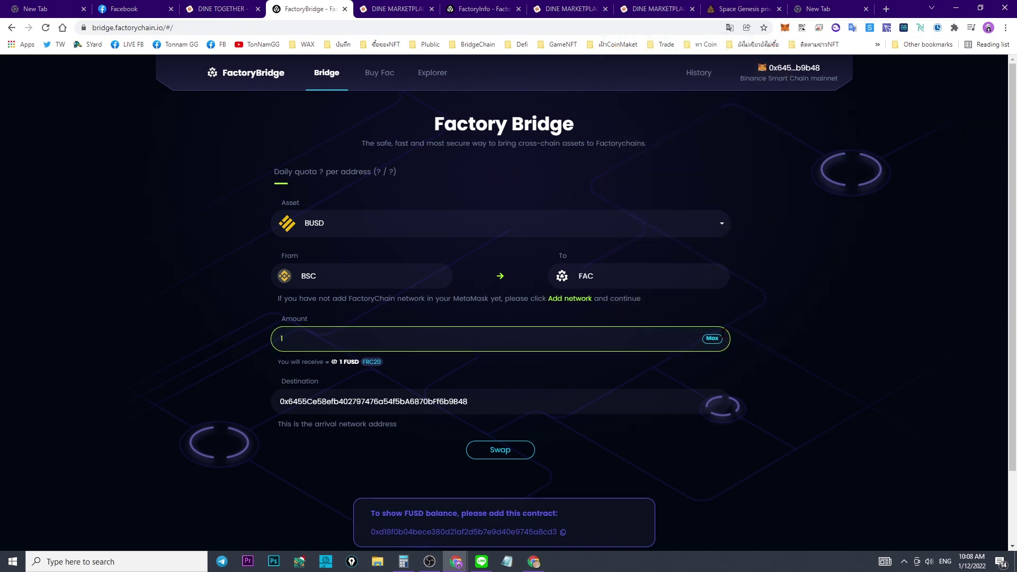
key(ctrl+v)
drag(366, 339, 324, 340)
double_click(325, 342)
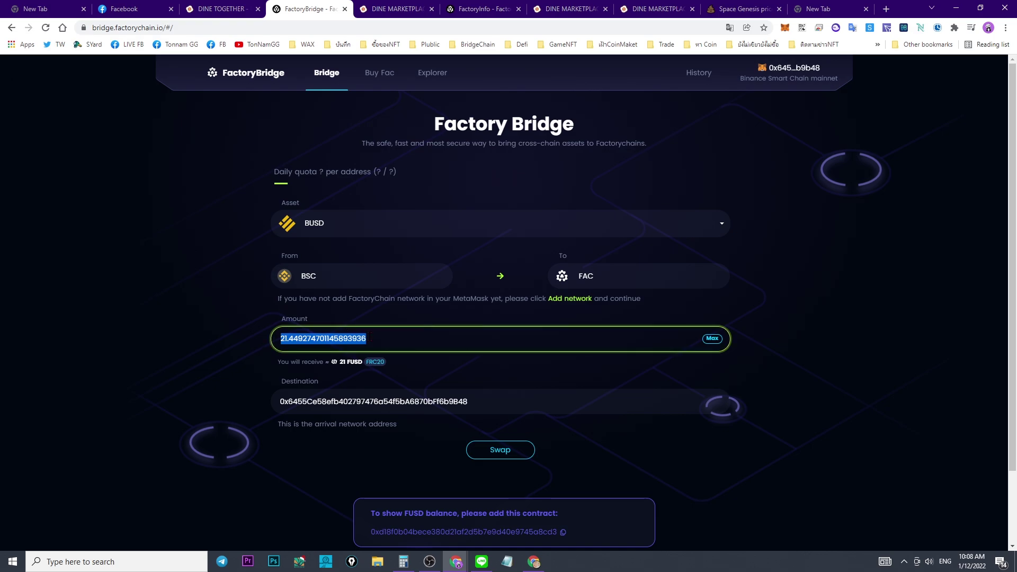
click(404, 343)
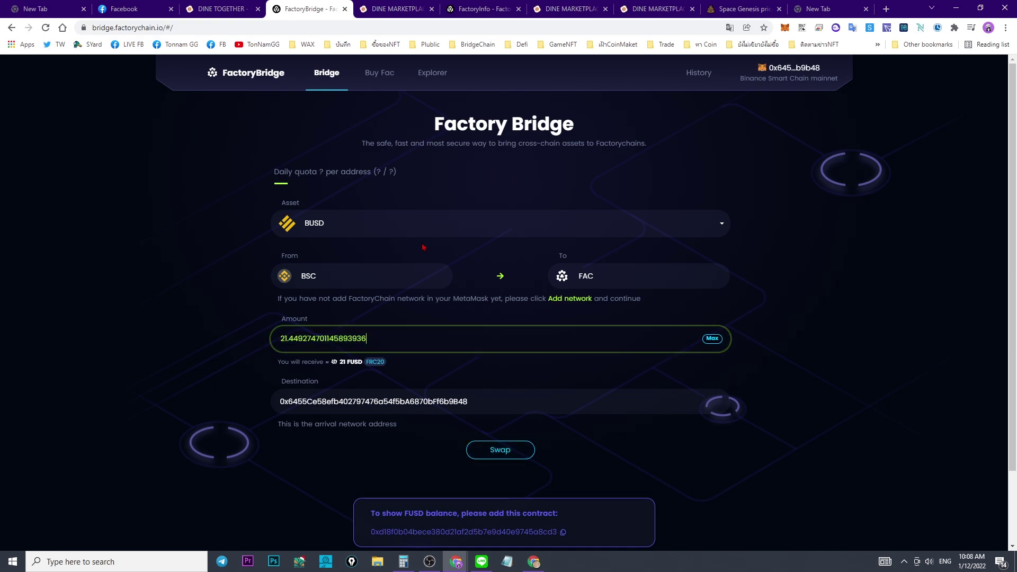
click(512, 454)
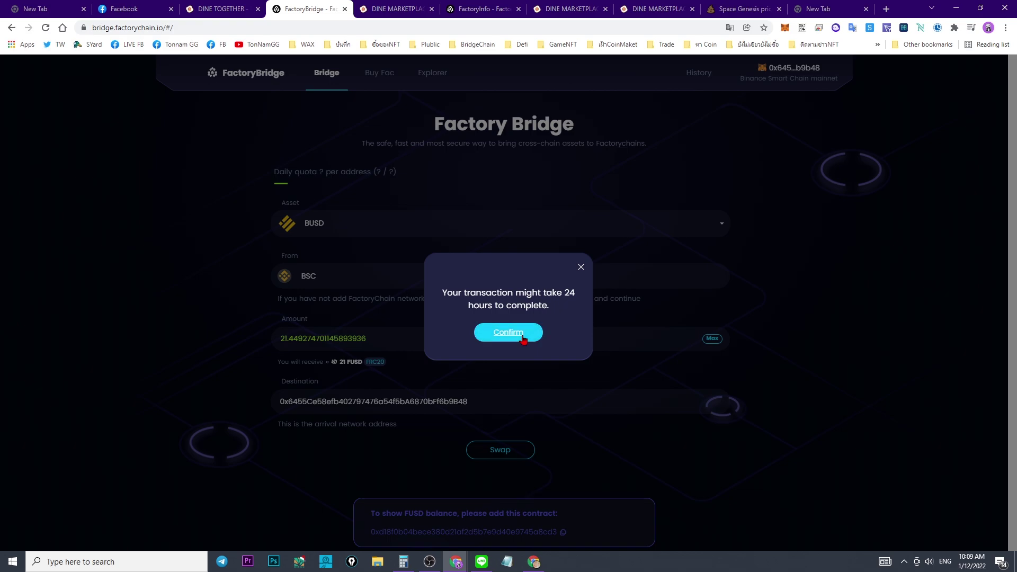
click(523, 339)
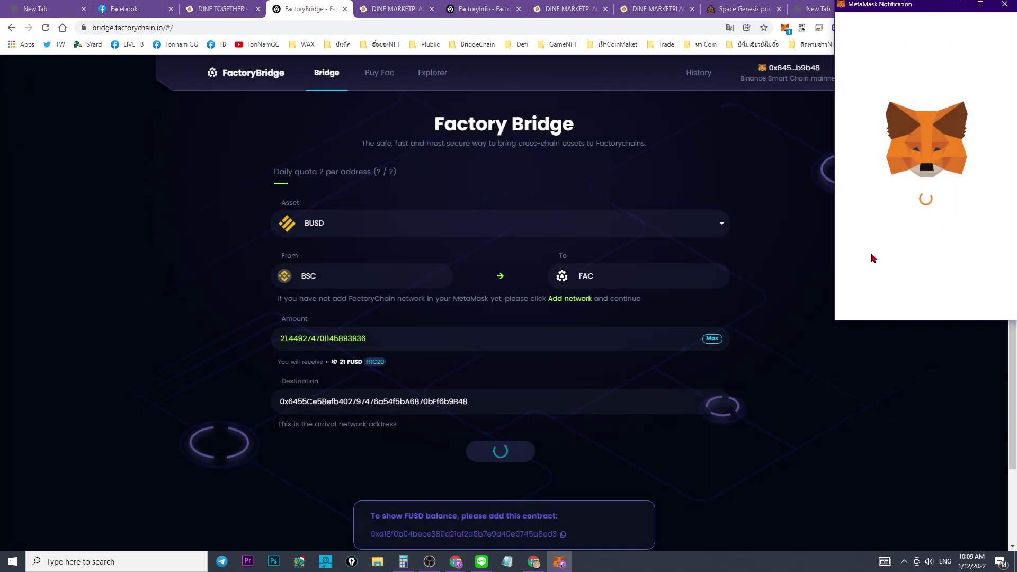
Review the total gas cost of the bridge's contract interaction in MetaMask and confirm the transaction
scroll(954, 267, down, 1)
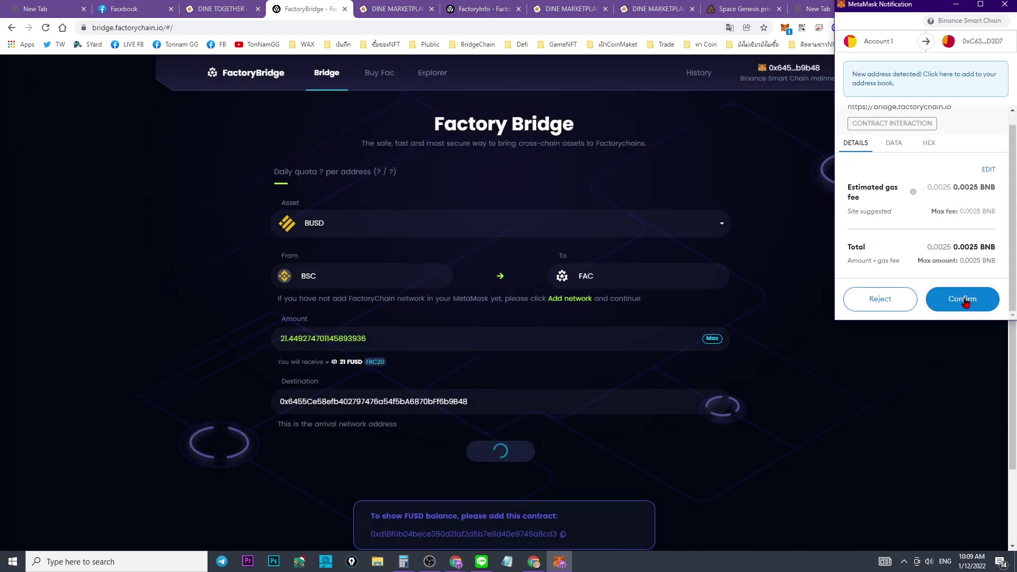
drag(997, 250, 943, 248)
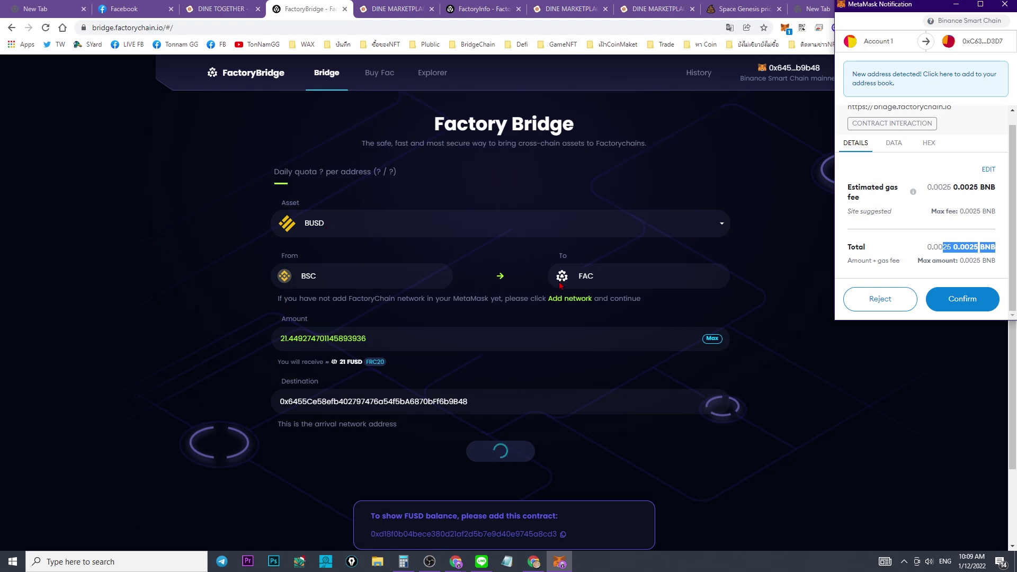
click(960, 309)
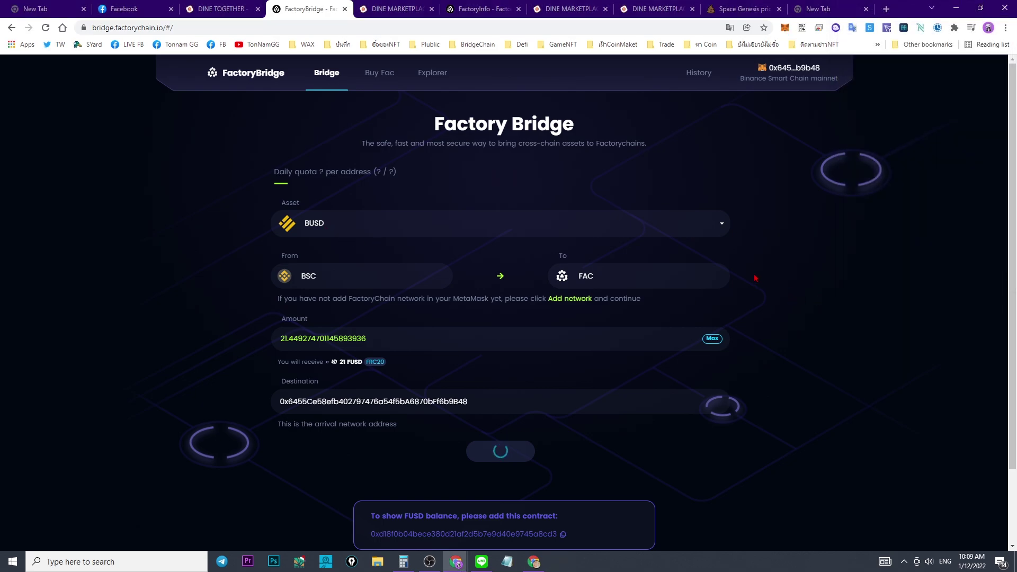
Check the remaining BNB, BUSD and other token balances on Binance Smart Chain in MetaMask
click(785, 29)
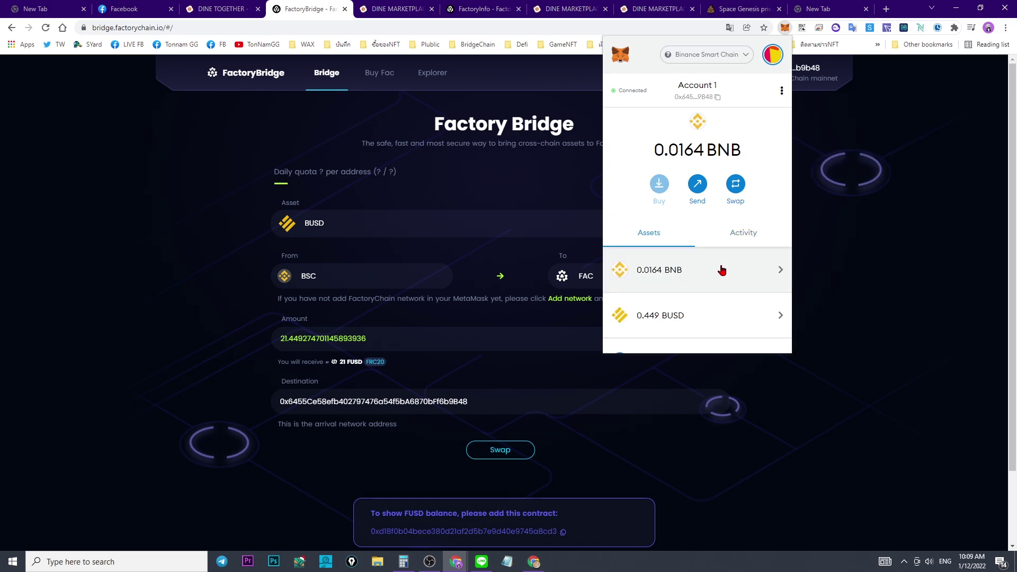
scroll(675, 329, down, 1)
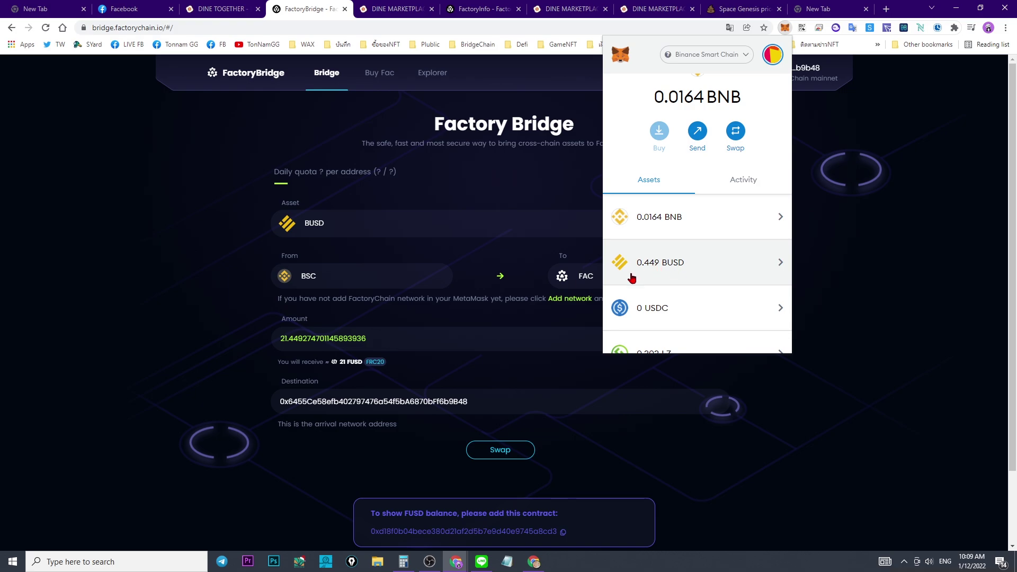
click(286, 342)
scroll(718, 268, down, 3)
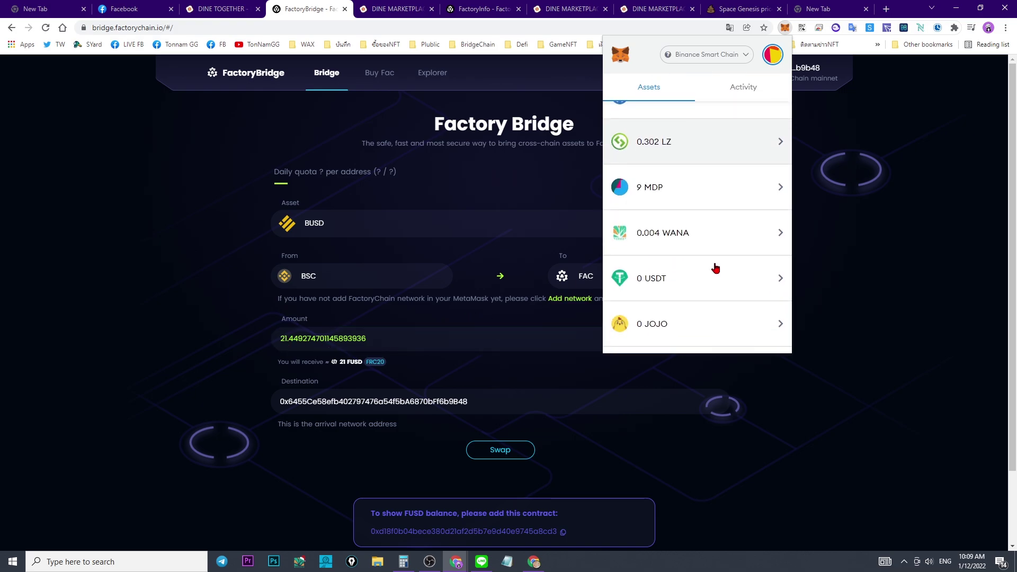
scroll(717, 272, up, 5)
Switch MetaMask to Factory Chain, check the FUSD balance in the asset list, and close the wallet
click(707, 57)
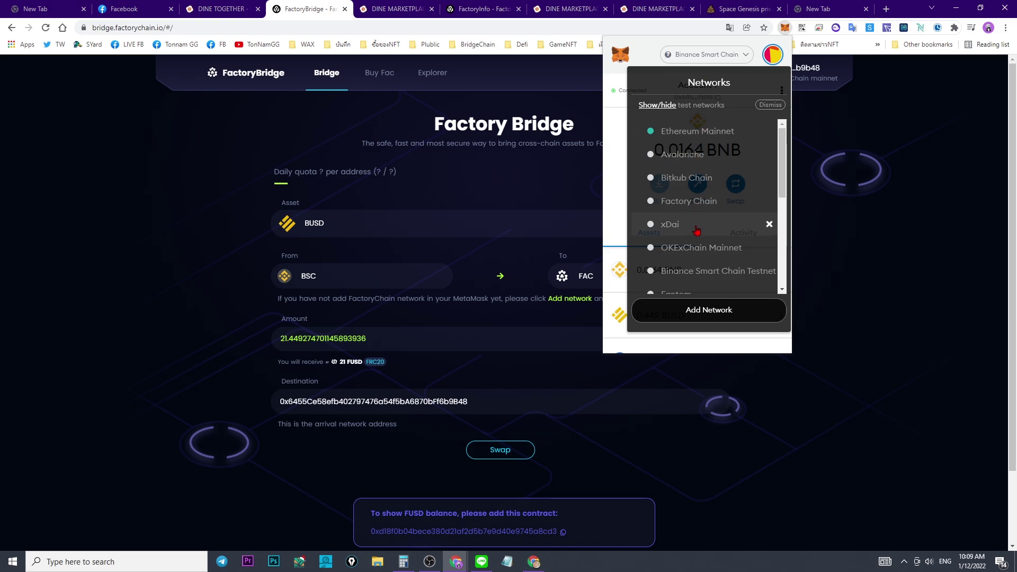
click(695, 208)
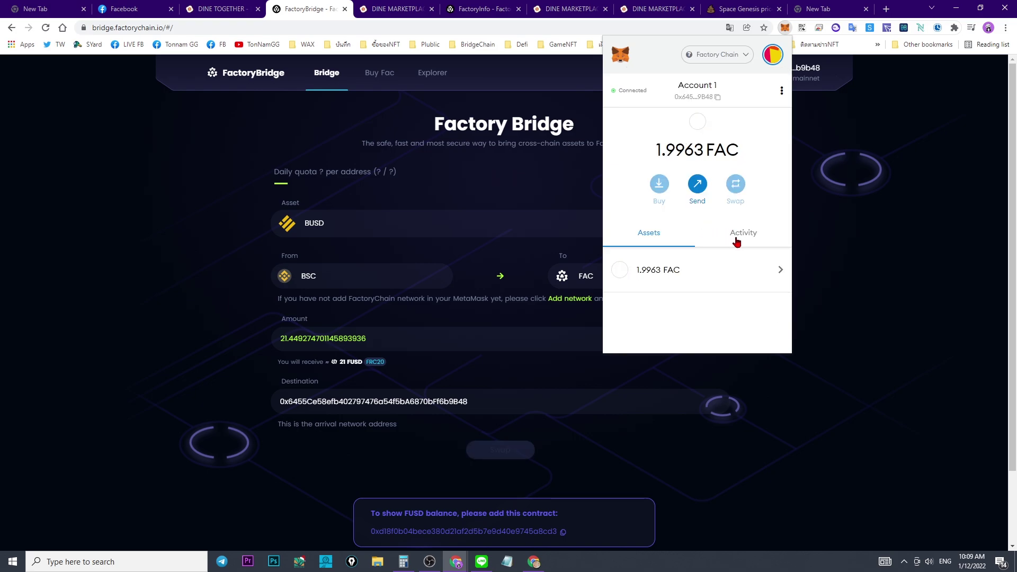
scroll(712, 297, down, 2)
scroll(711, 297, down, 1)
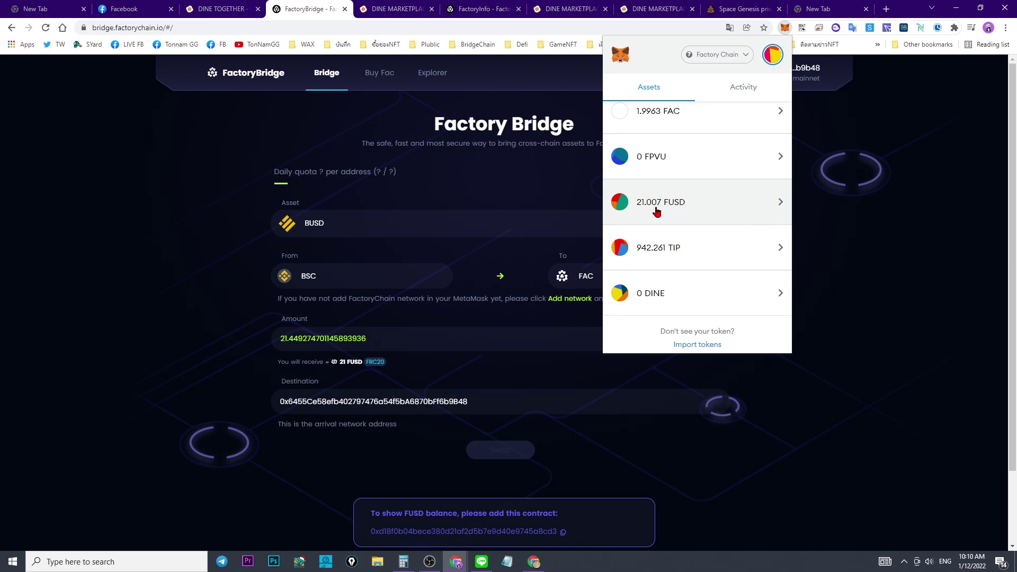
click(608, 504)
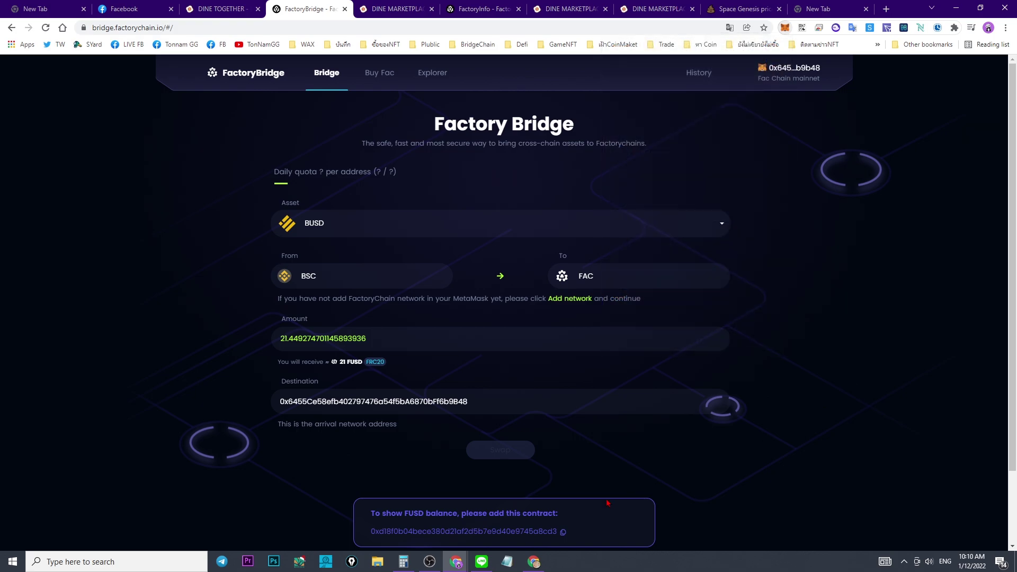
Copy the FUSD contract address from the bridge page and hide the FUSD token in MetaMask
click(563, 537)
click(563, 538)
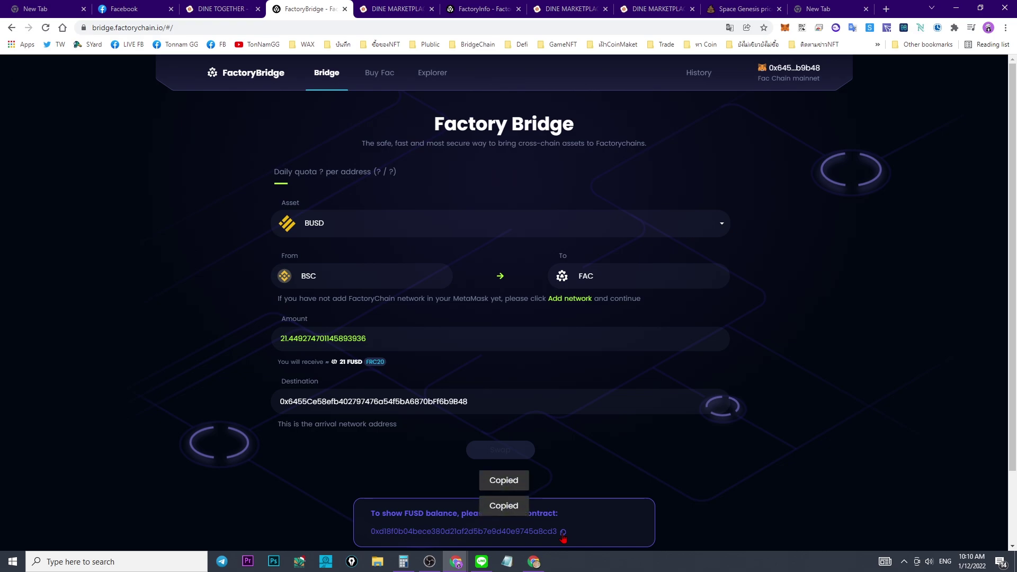
click(786, 27)
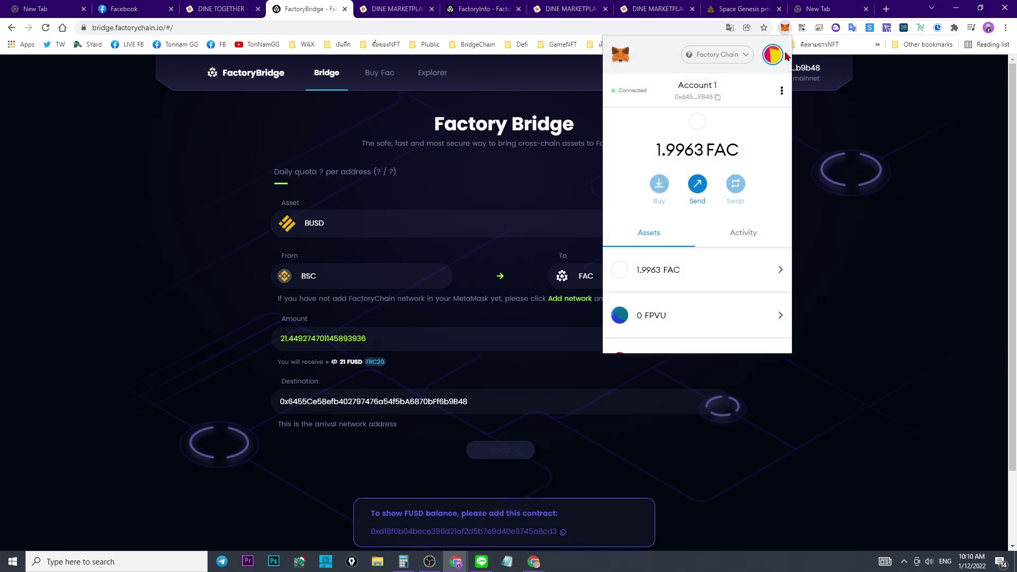
scroll(739, 193, down, 3)
click(743, 186)
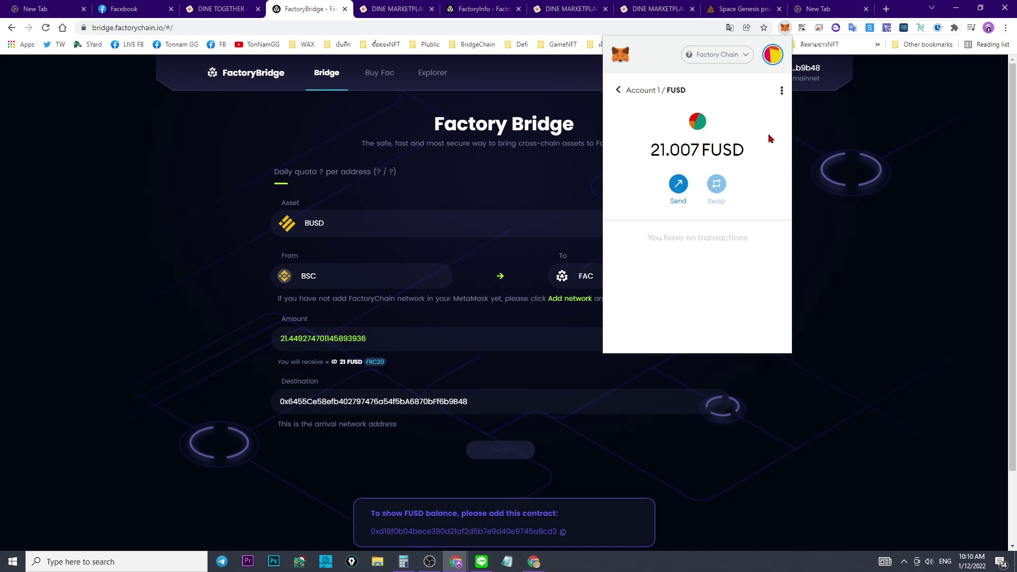
click(781, 90)
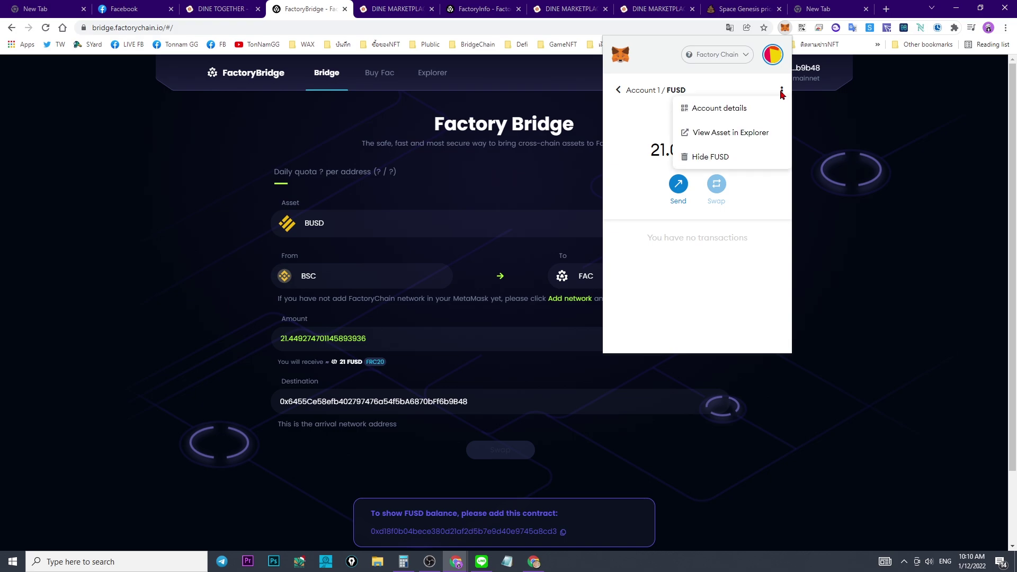
click(718, 157)
click(733, 220)
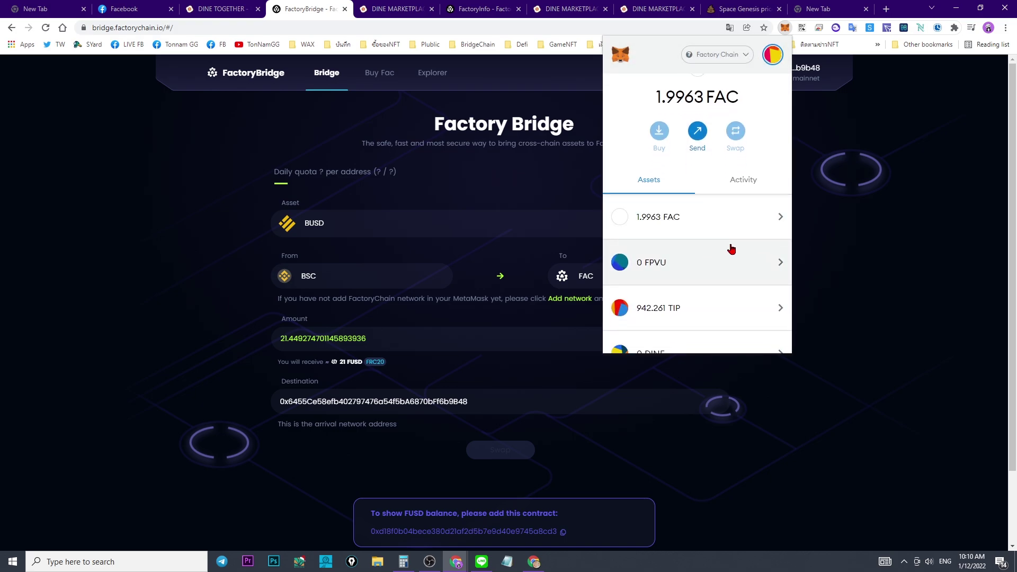
Find the token import option in the MetaMask asset list and recopy the FUSD contract address from the bridge page
scroll(731, 249, down, 2)
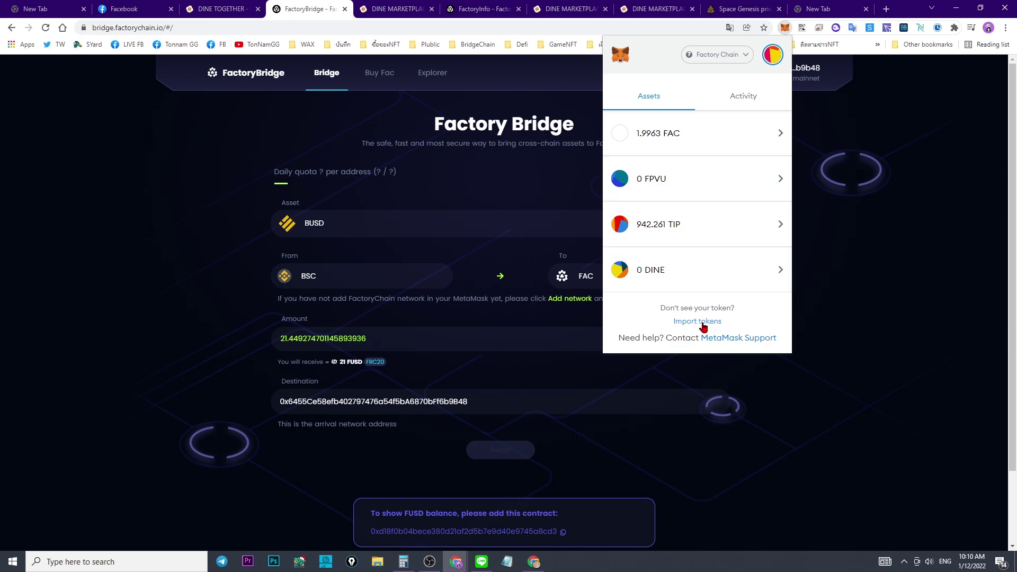
click(560, 533)
click(560, 533)
click(559, 533)
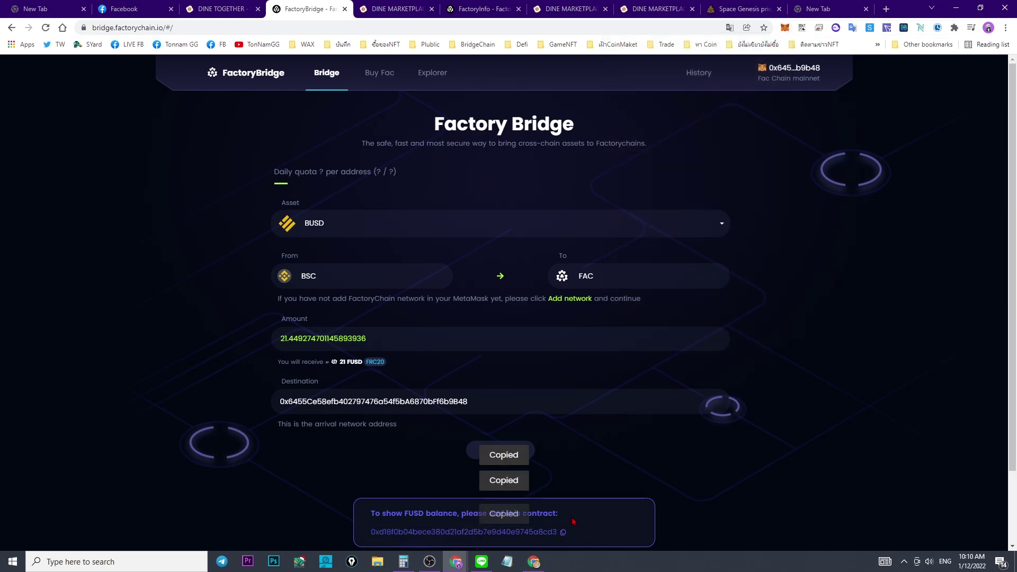
Import FUSD into MetaMask as a custom token on Factory Chain using the copied contract address
click(786, 28)
scroll(715, 257, down, 2)
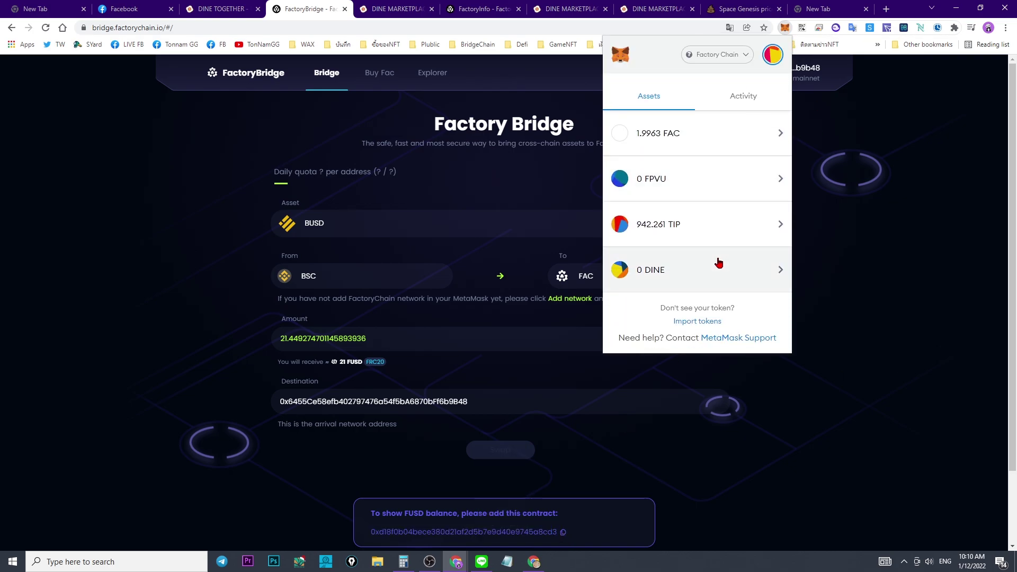
click(692, 322)
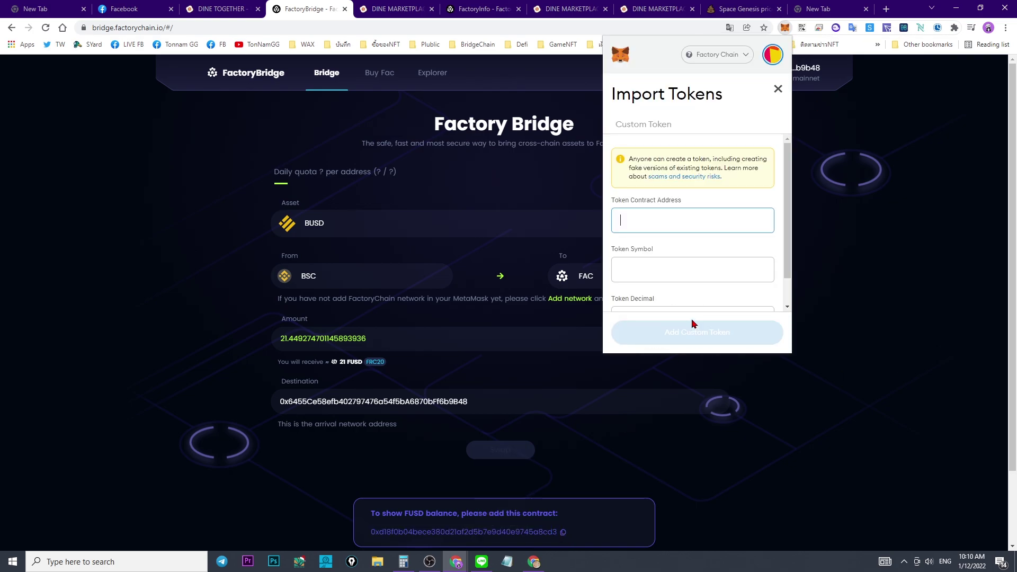
key(ctrl+v)
scroll(651, 249, down, 1)
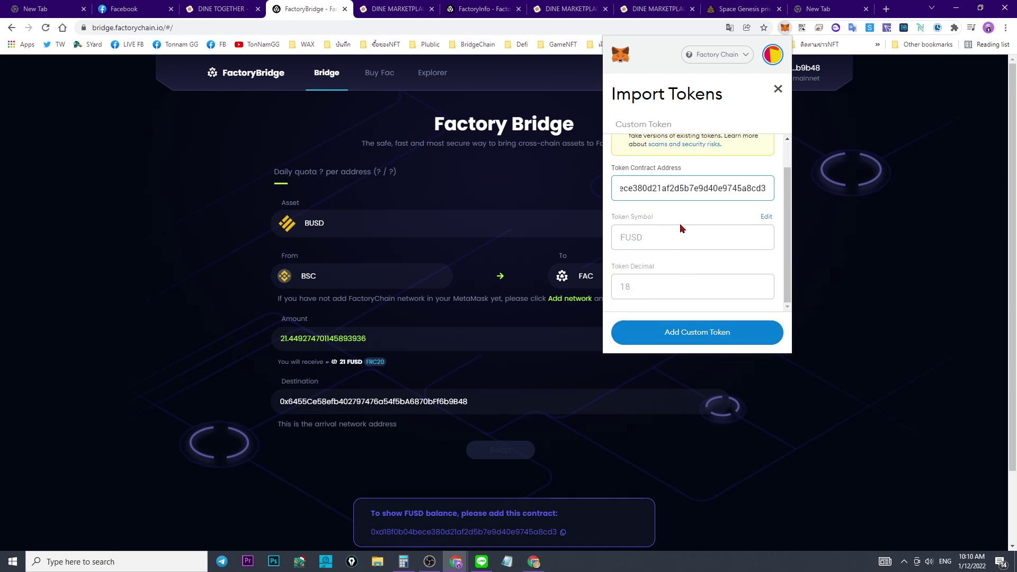
click(695, 346)
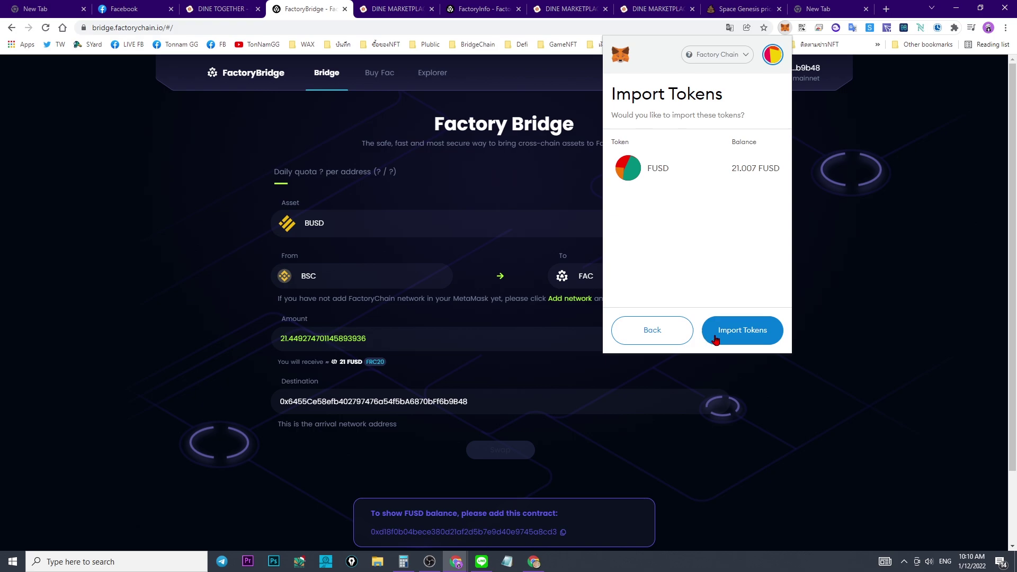
drag(730, 173, 775, 175)
click(727, 335)
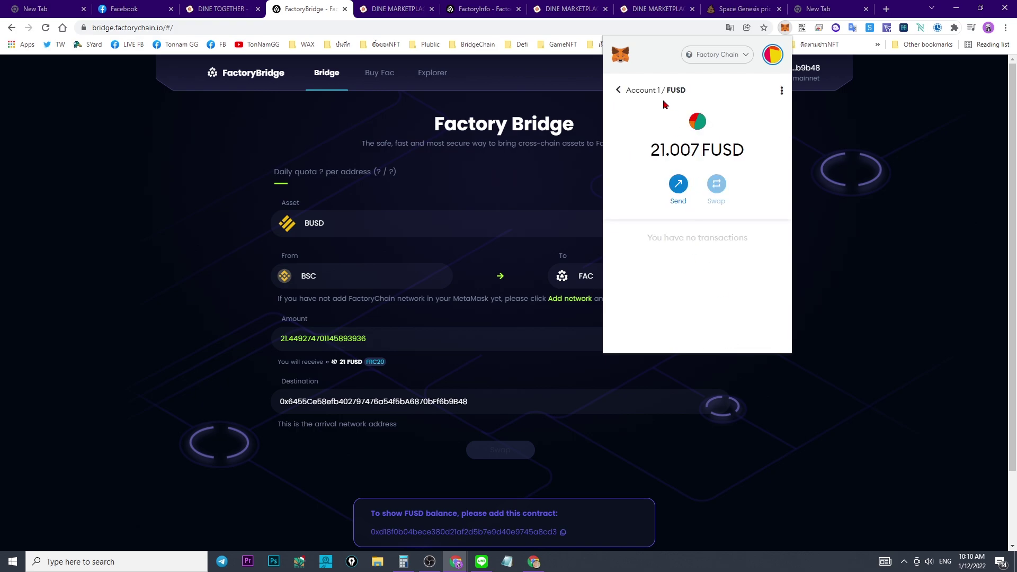
Return to the MetaMask asset list, check the imported FUSD token, and close the wallet
click(618, 90)
scroll(670, 210, down, 3)
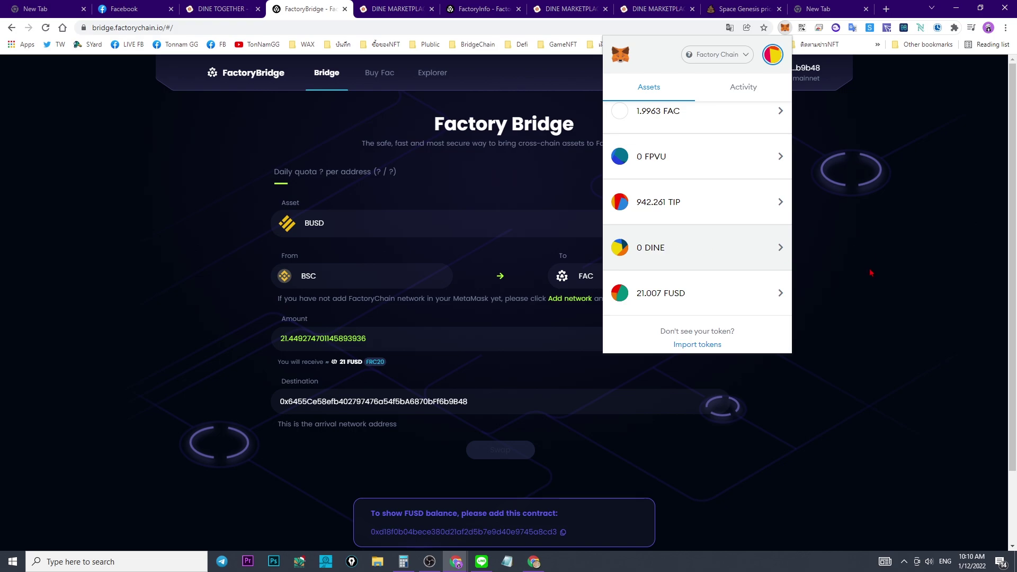
click(858, 286)
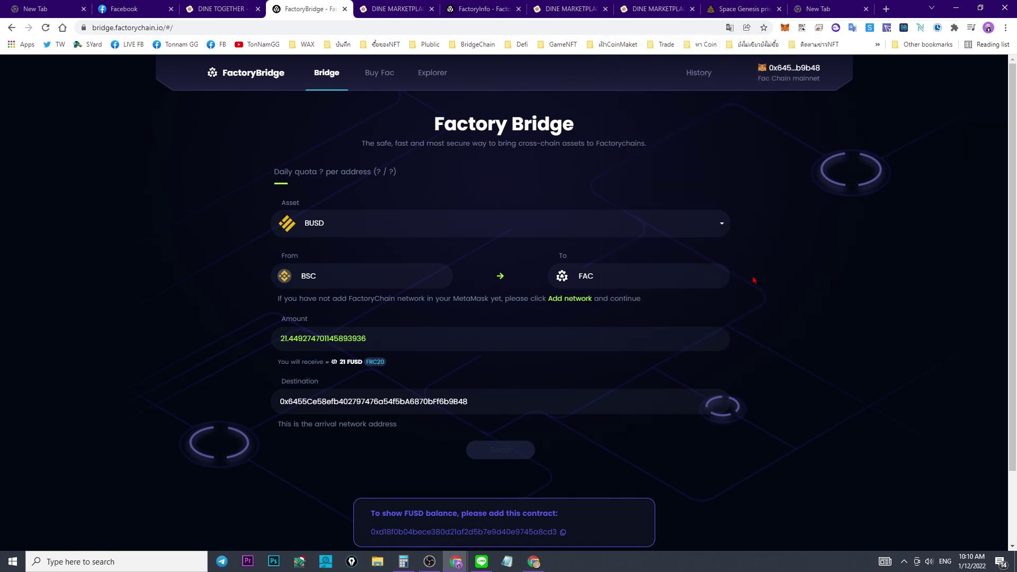
Switch to the Dine Together website and open its link for getting DINE on FAC Chain
click(213, 7)
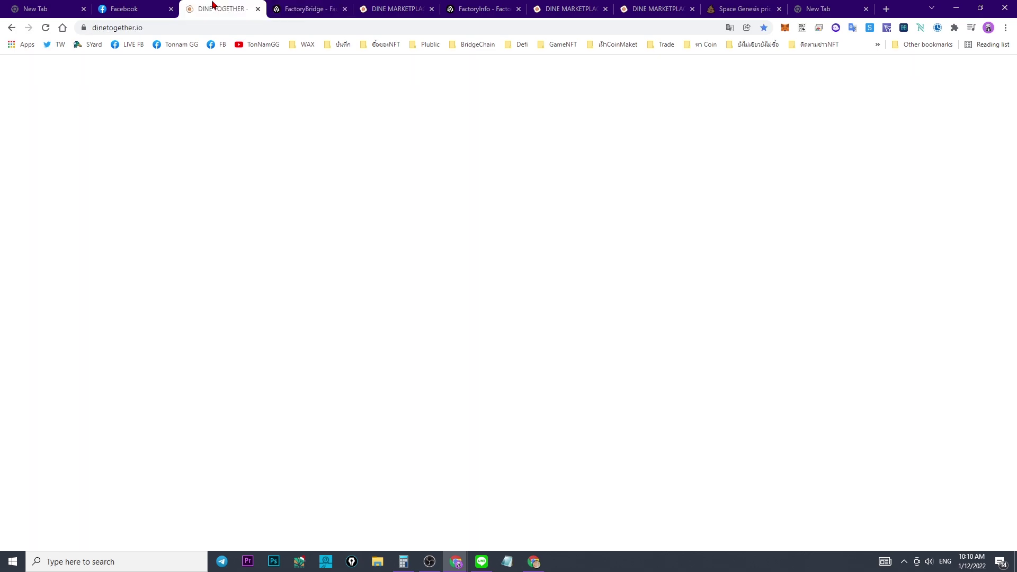
key(ctrl+Tab)
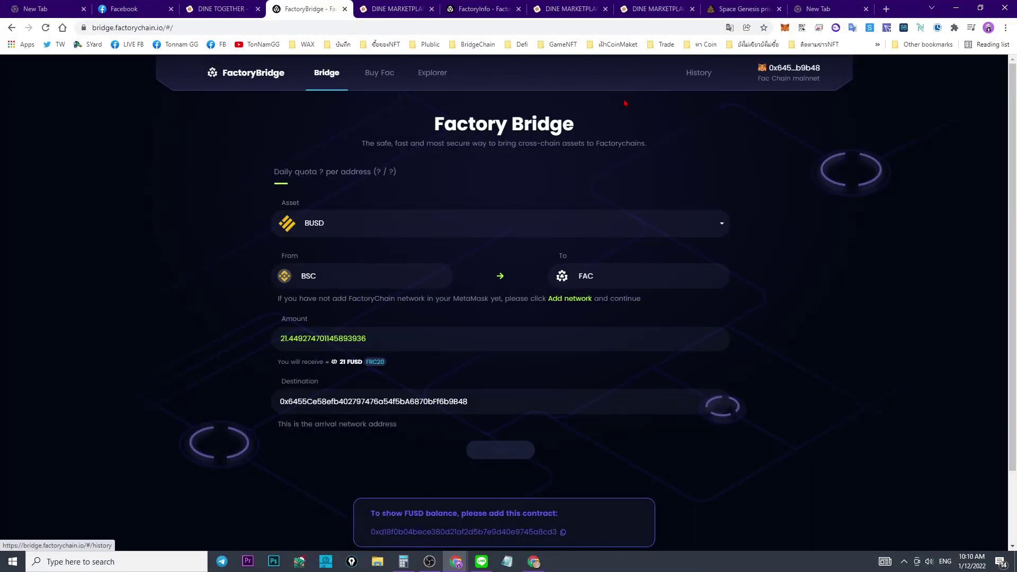
click(225, 8)
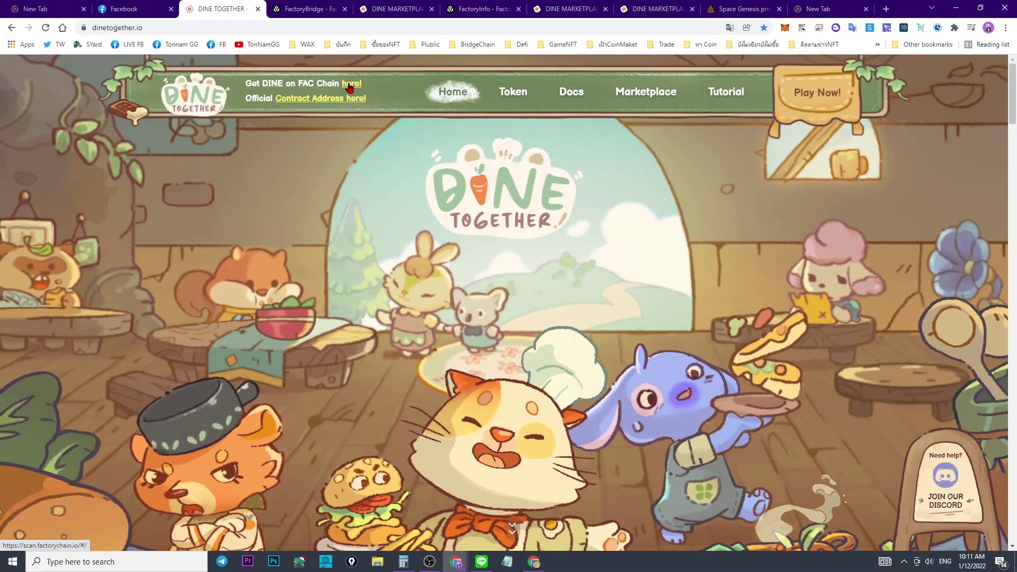
click(338, 101)
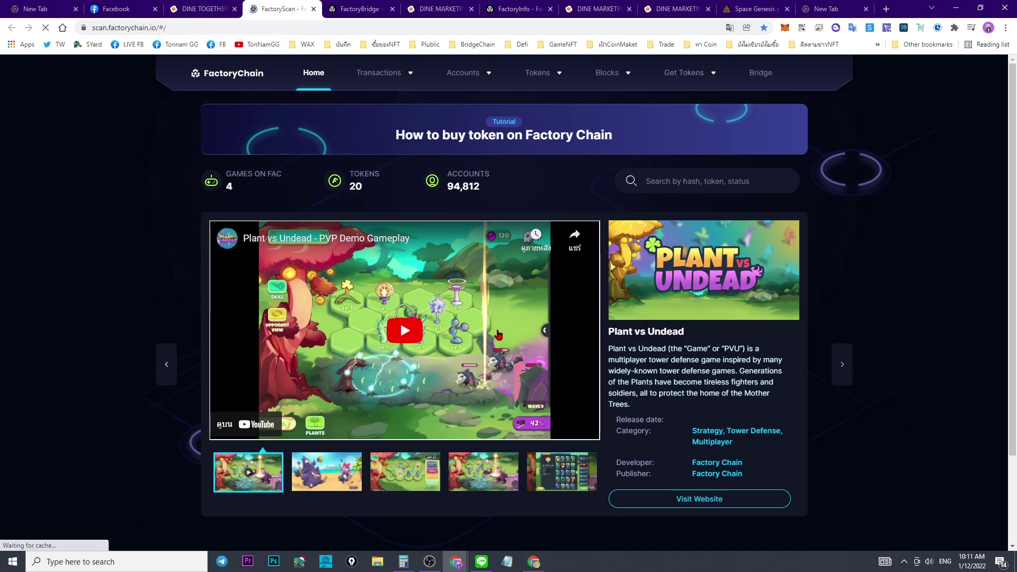
Browse through the featured games on the FactoryScan home page
click(839, 362)
click(841, 362)
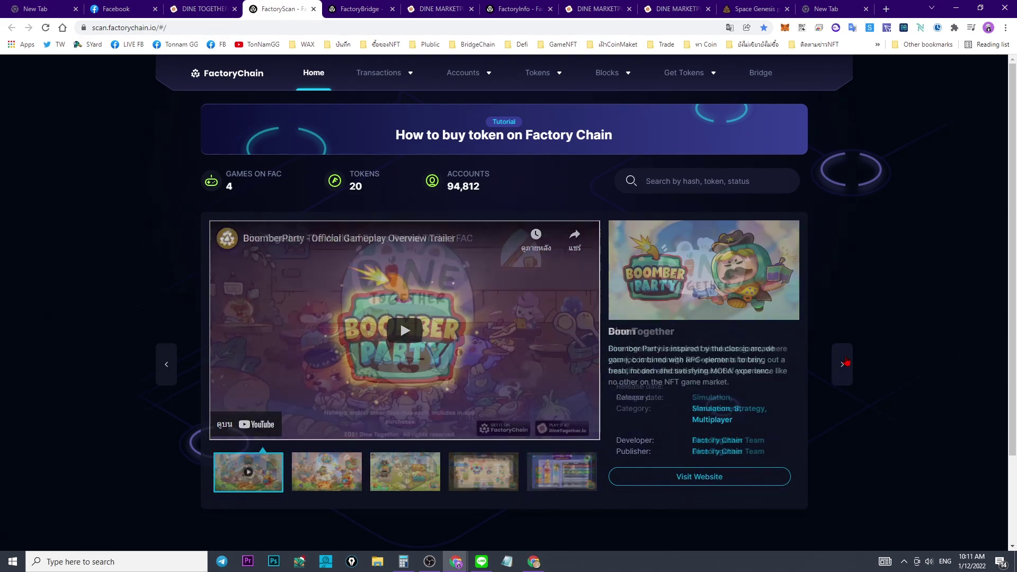
click(846, 363)
click(847, 362)
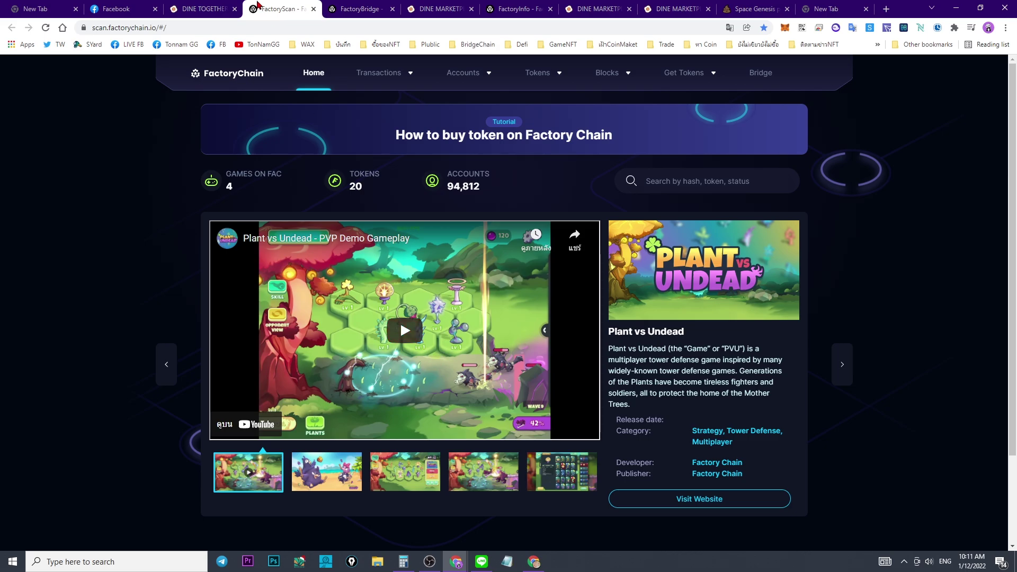
Open the official DINE contract page from the Dine Together website and display FactoryScan's list of FRC-20 tokens
key(ctrl+shift+Tab)
click(336, 99)
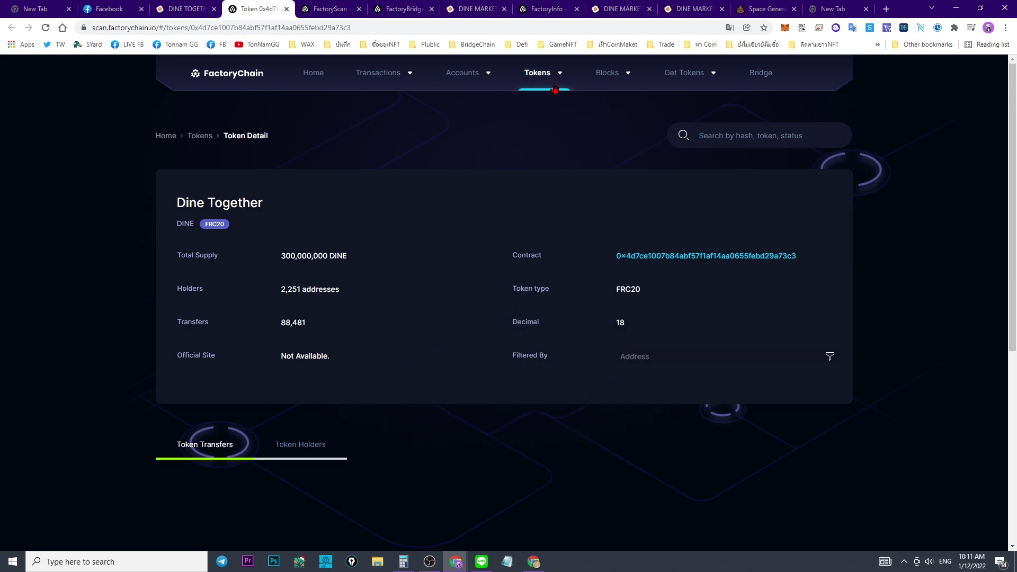
mouse_move(555, 85)
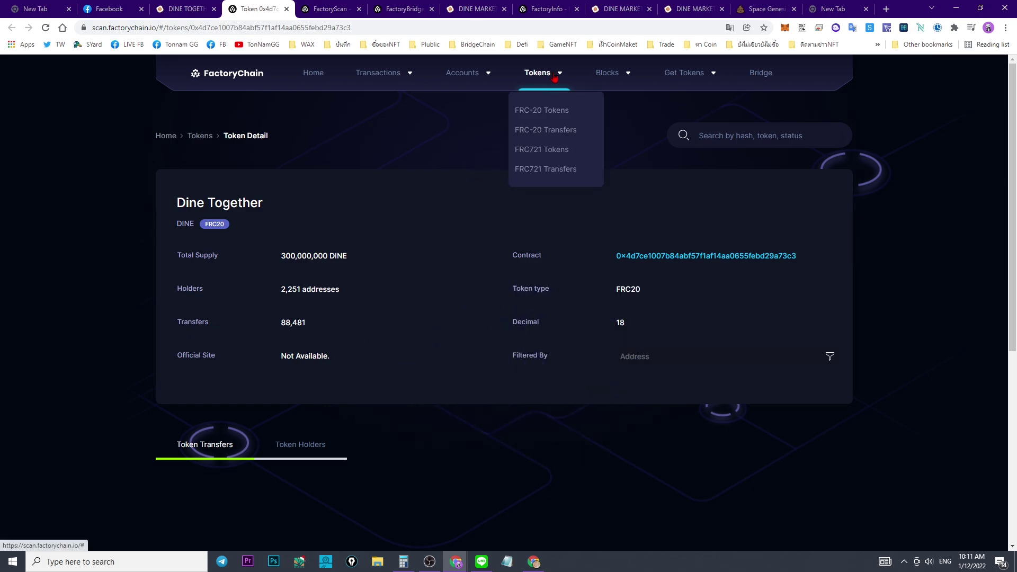
click(553, 117)
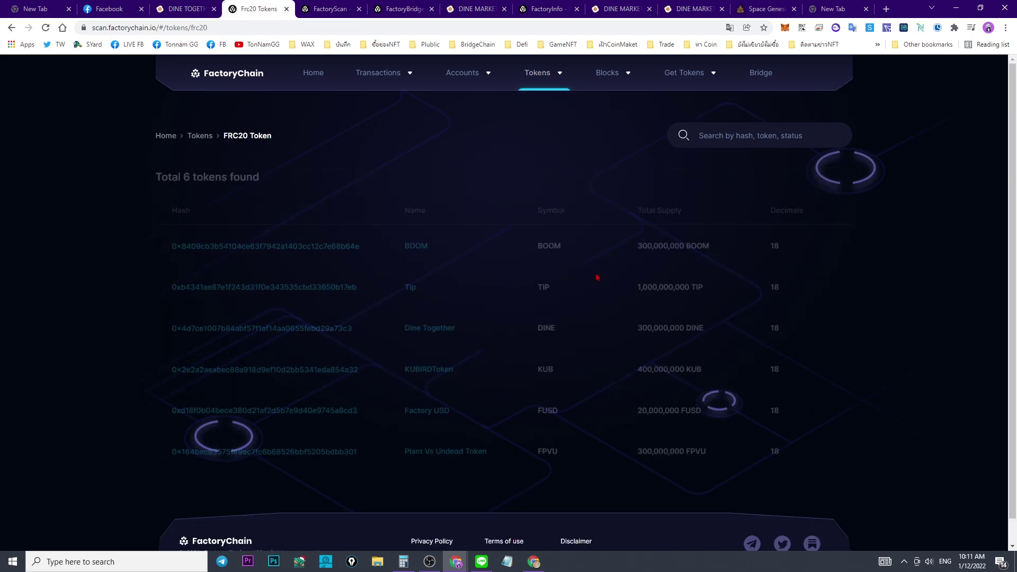
Copy the contract address of the Tip token from the FRC20 token list
drag(428, 289, 401, 287)
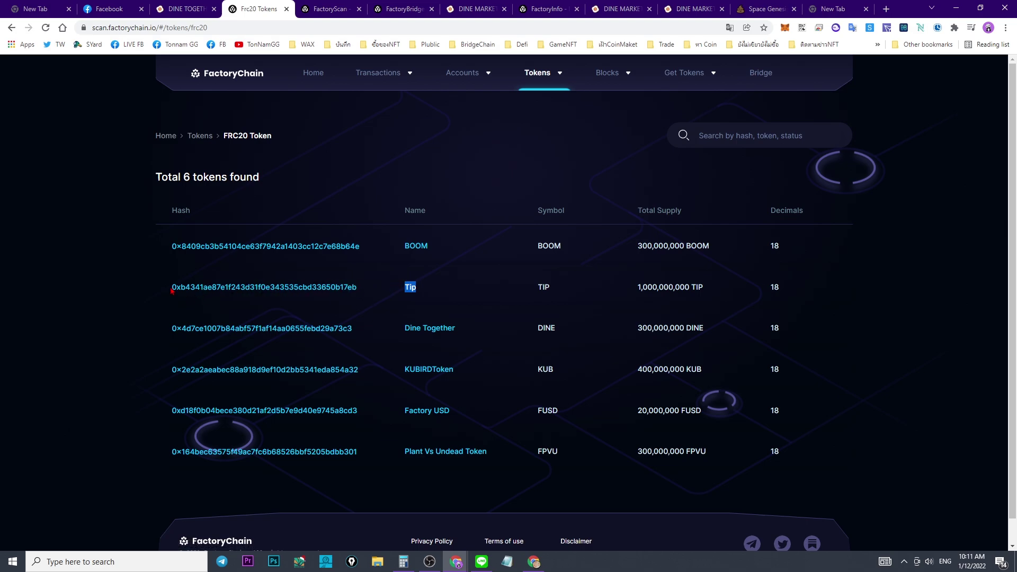
drag(171, 291, 357, 290)
key(ctrl+c)
right_click(369, 297)
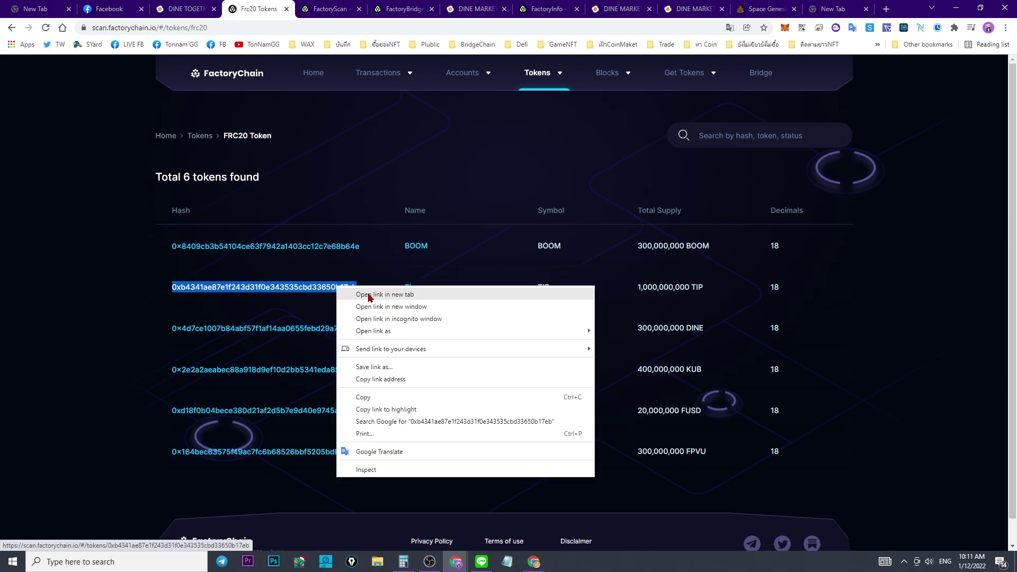
key(Escape)
Open MetaMask on Factory Chain and hide the existing TIP token from the wallet
click(784, 28)
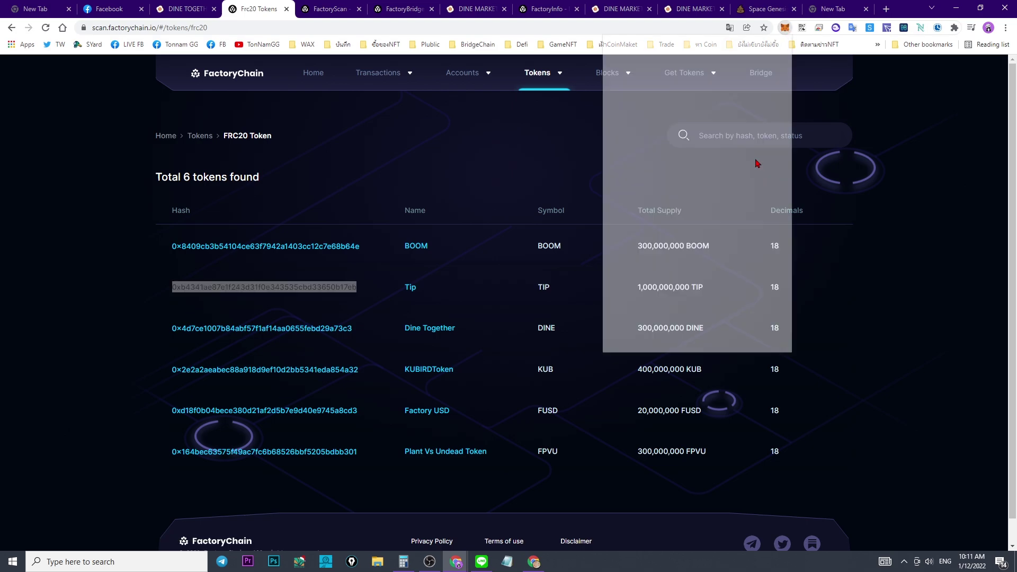
scroll(704, 266, down, 2)
click(705, 245)
click(782, 91)
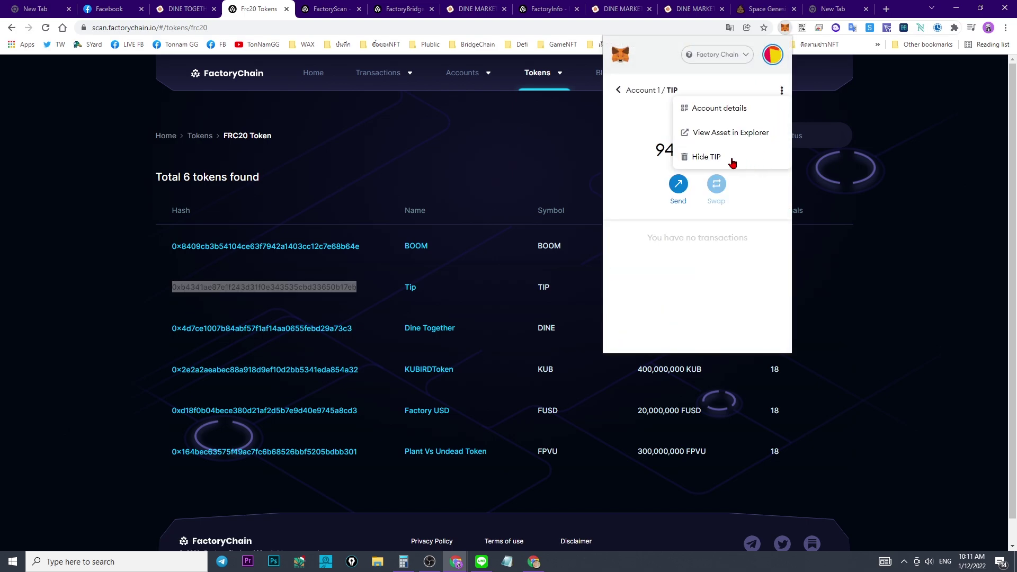
click(733, 159)
click(734, 219)
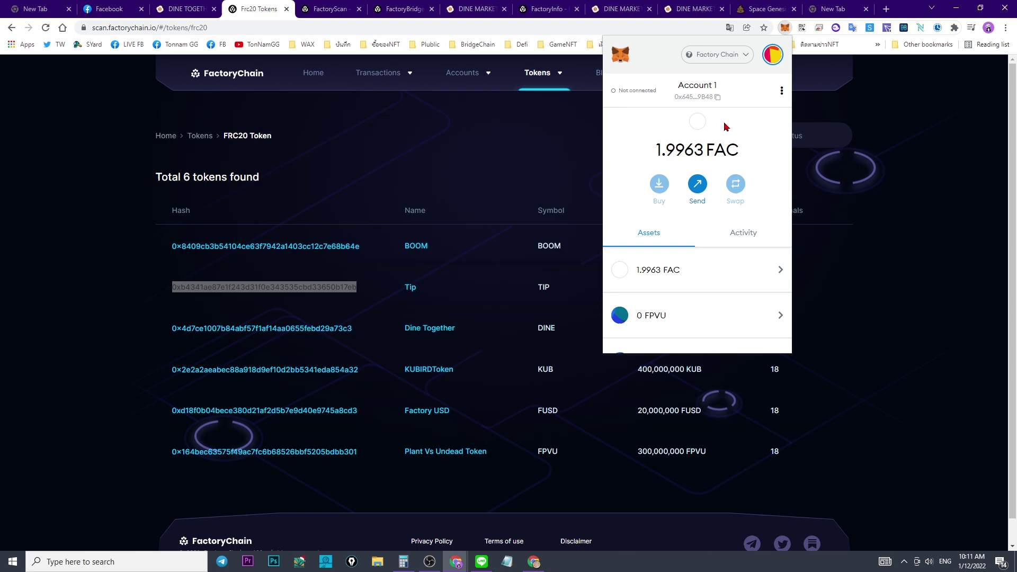
Import TIP as a custom token in MetaMask using the copied contract address
scroll(706, 323, down, 3)
click(702, 322)
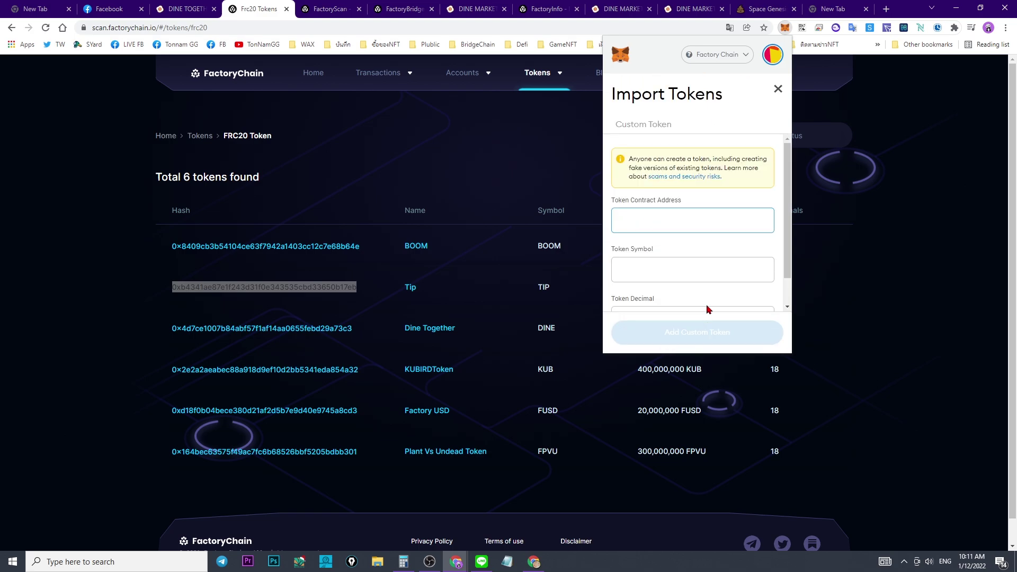
key(ctrl+v)
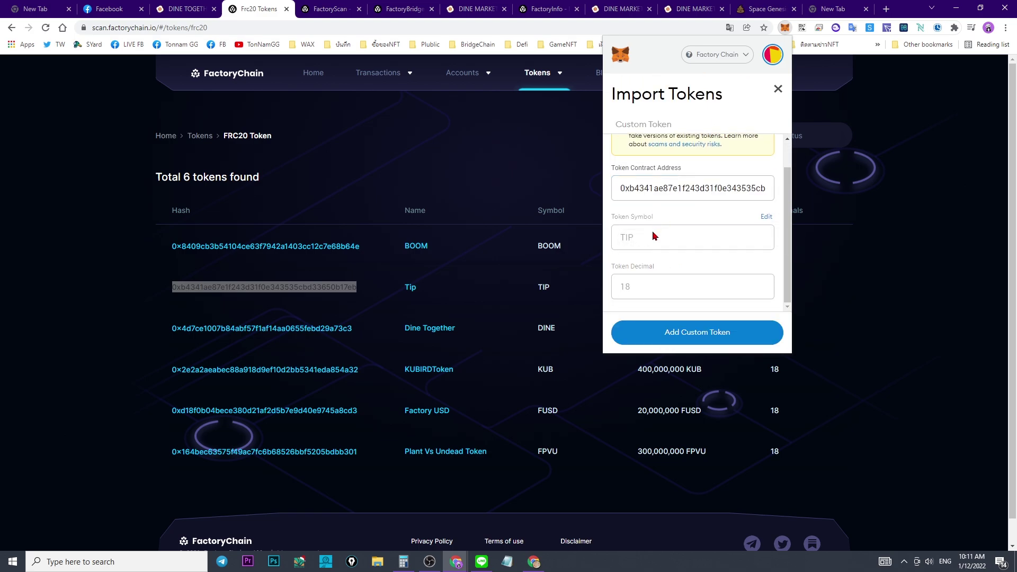
click(691, 333)
click(734, 331)
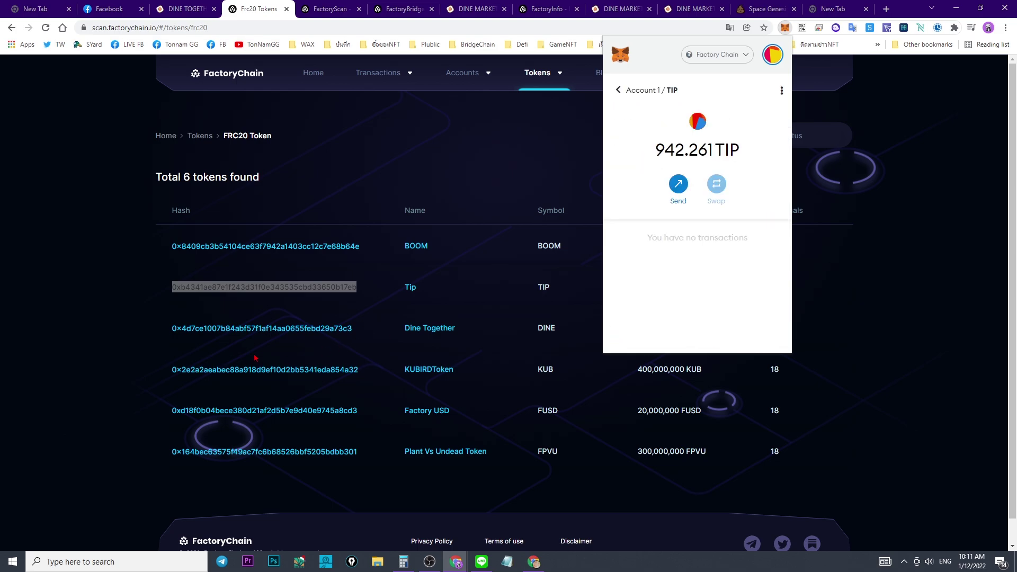
Copy the Dine Together contract address and try to import it in MetaMask as a custom token
click(377, 331)
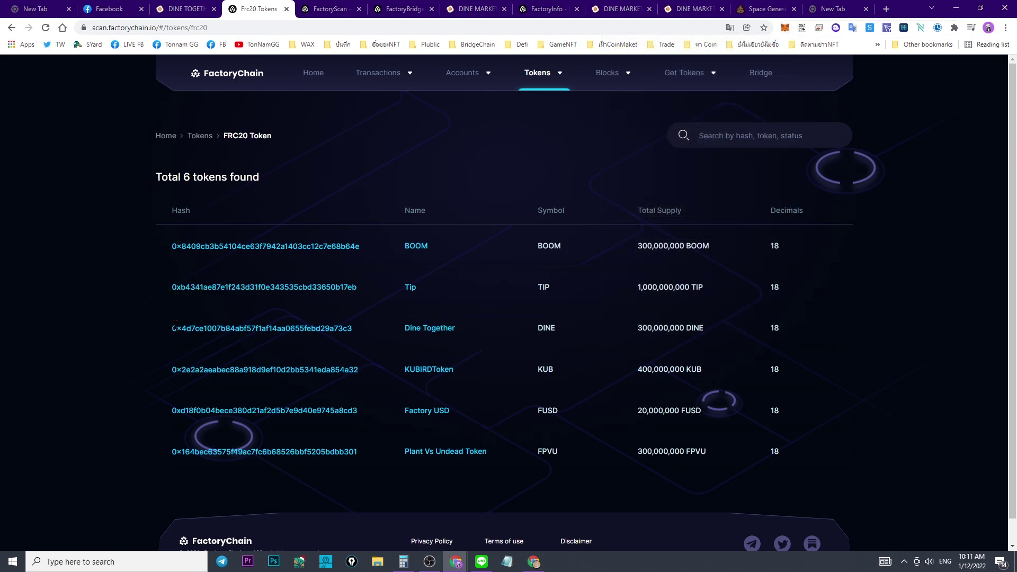
drag(171, 329, 377, 330)
key(ctrl+c)
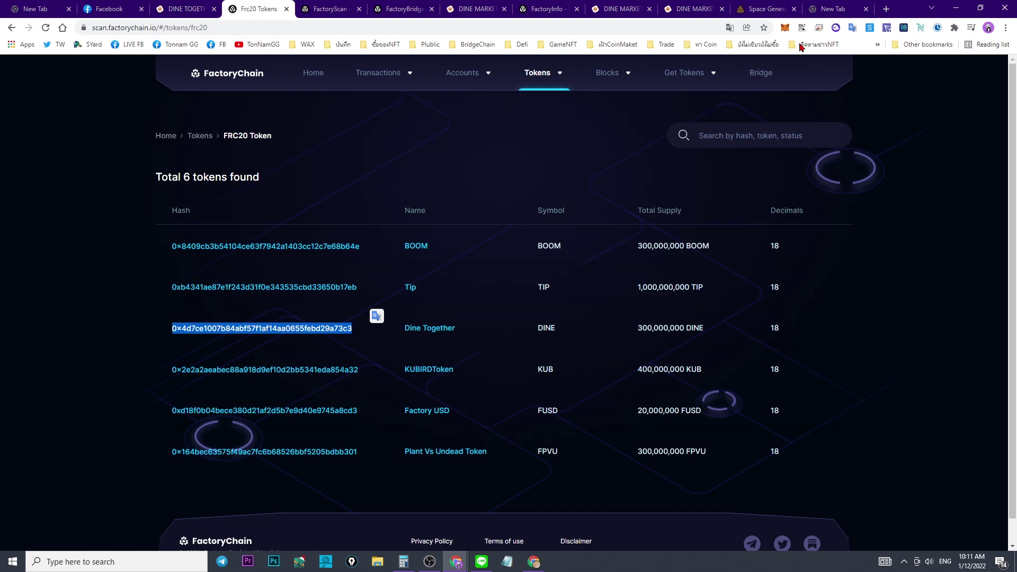
click(784, 27)
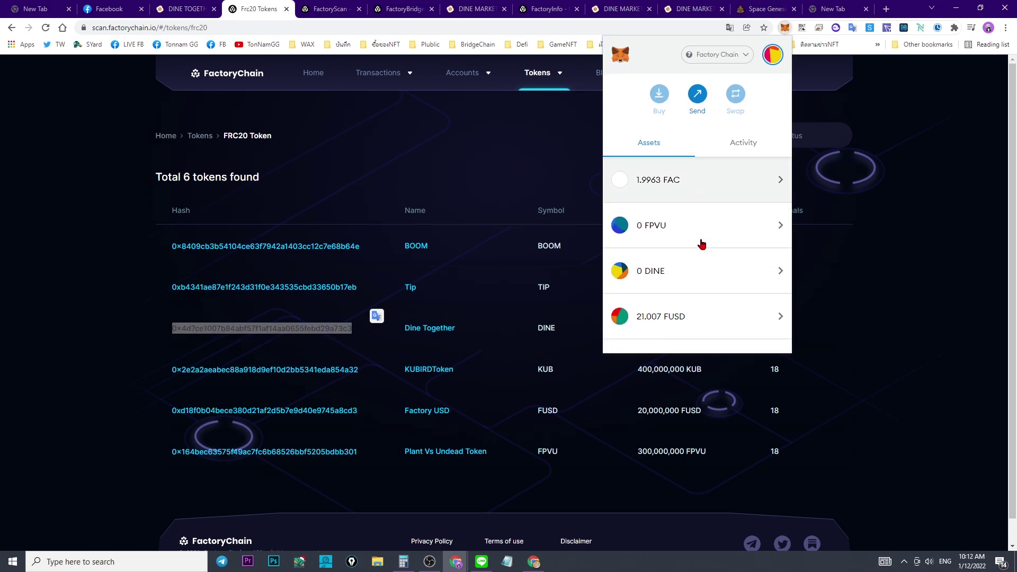
scroll(702, 243, down, 3)
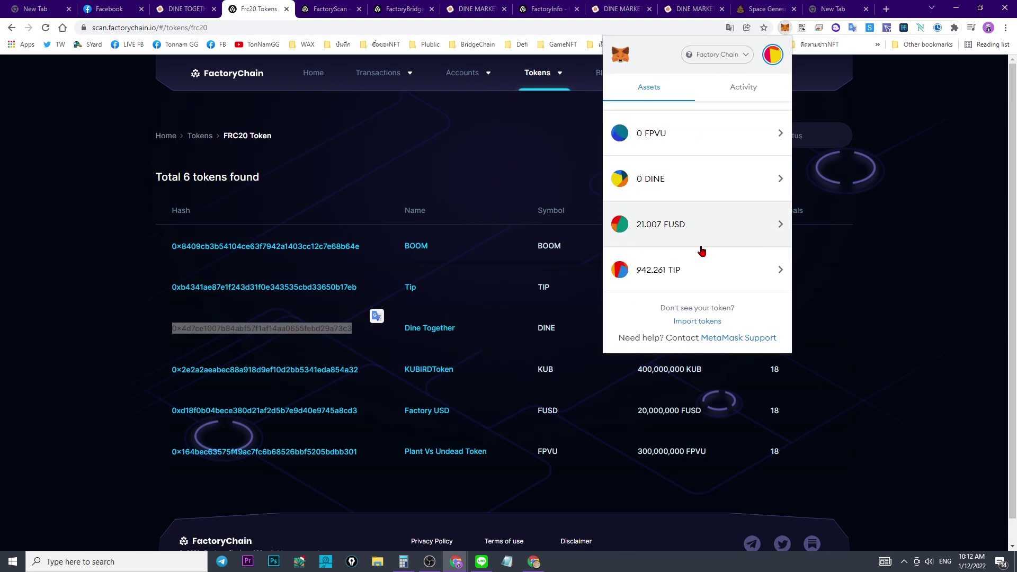
click(713, 322)
key(ctrl+v)
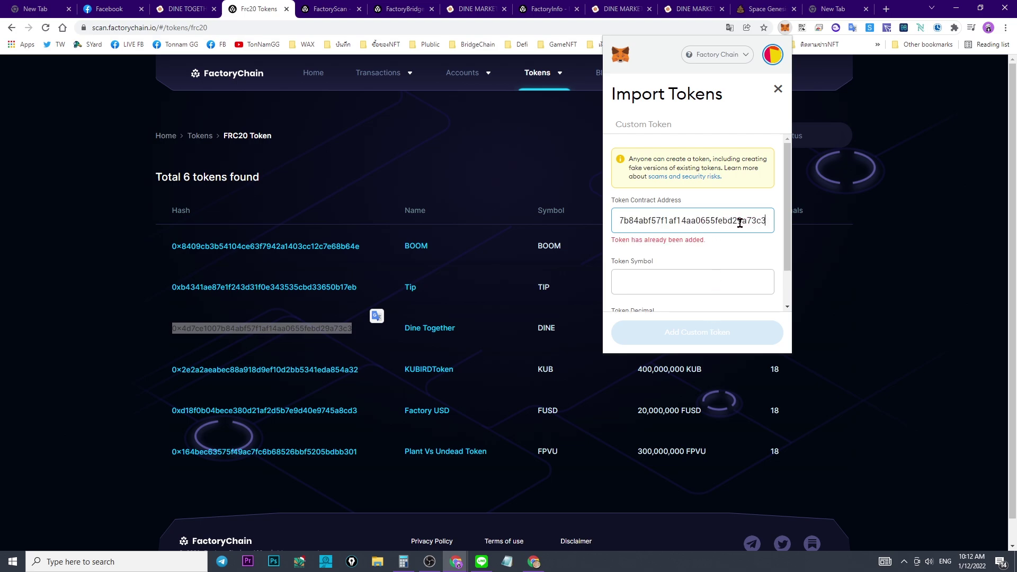
scroll(716, 236, down, 1)
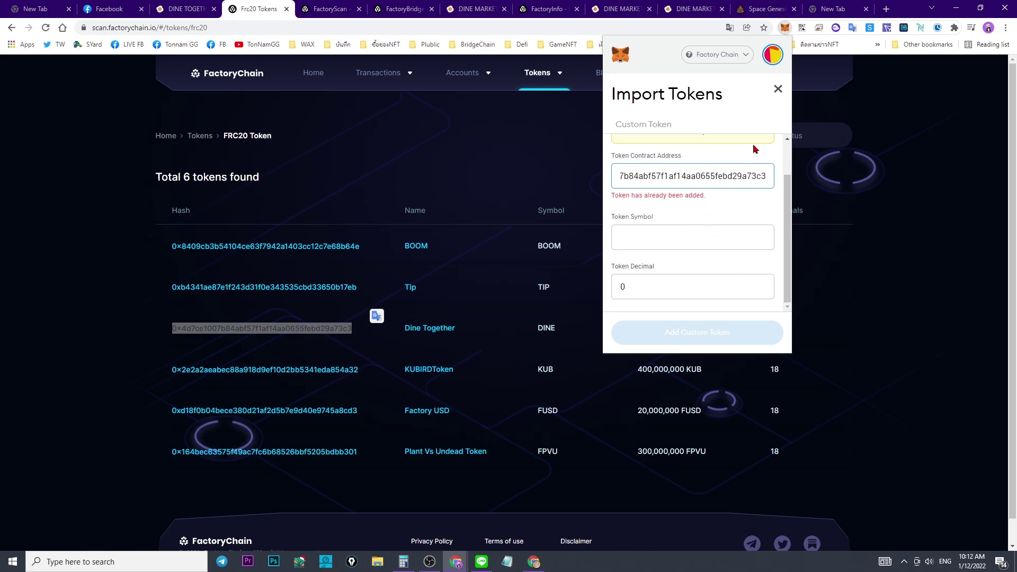
Hide the existing DINE token, re-import it with the copied contract address, and review the MetaMask asset list
click(778, 89)
click(616, 91)
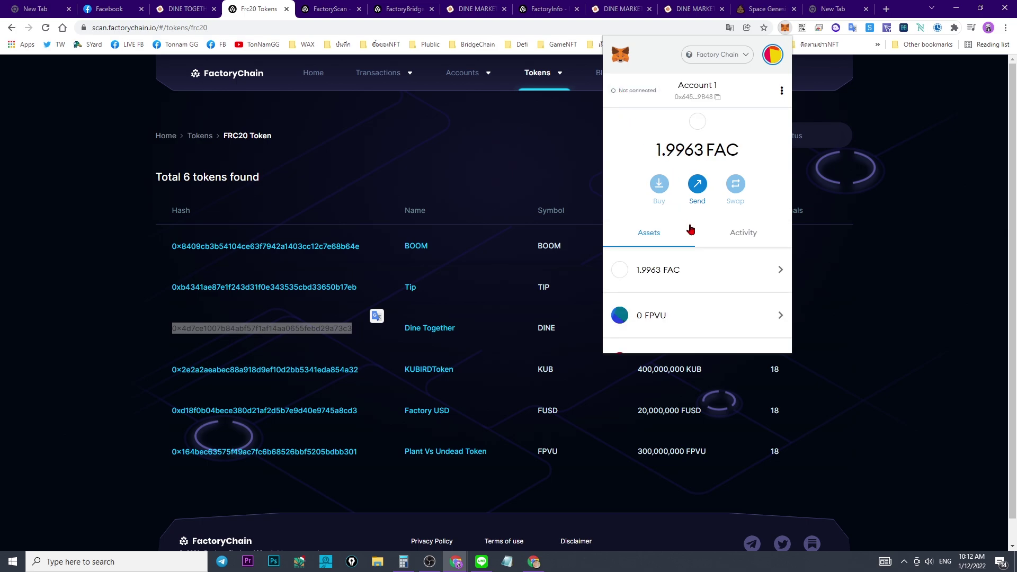
scroll(691, 229, down, 3)
scroll(691, 229, up, 1)
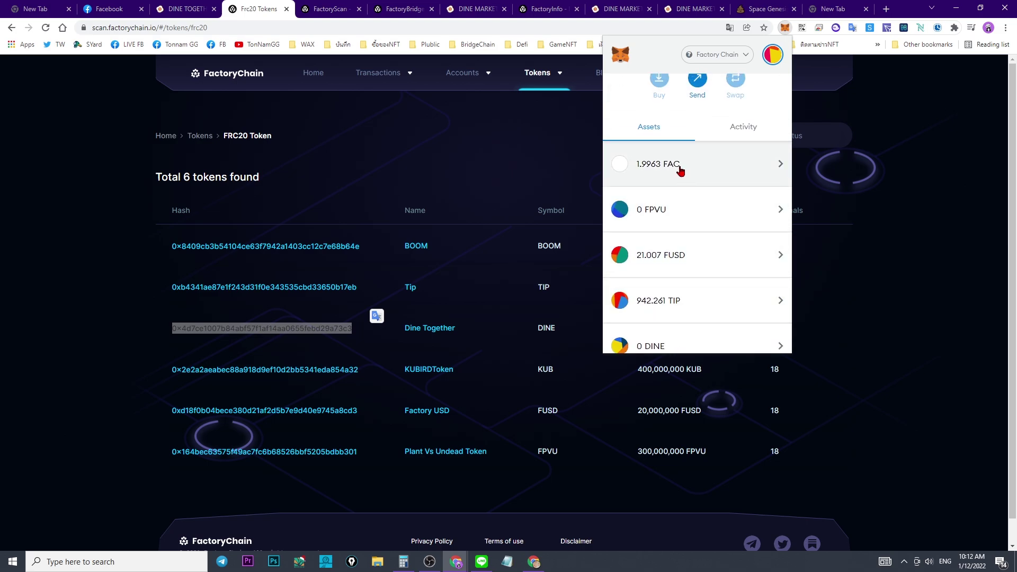
scroll(689, 260, down, 1)
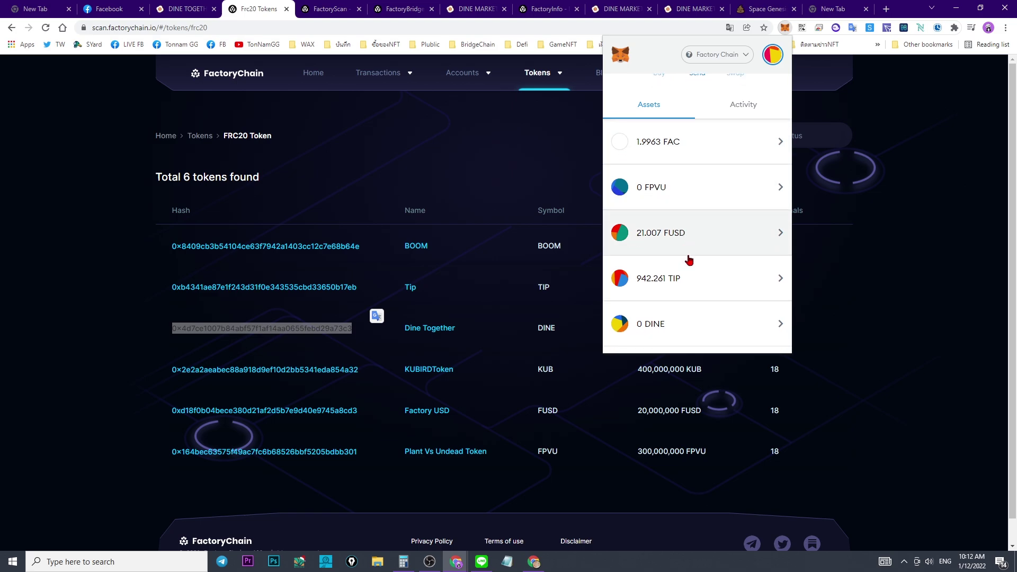
scroll(689, 260, down, 1)
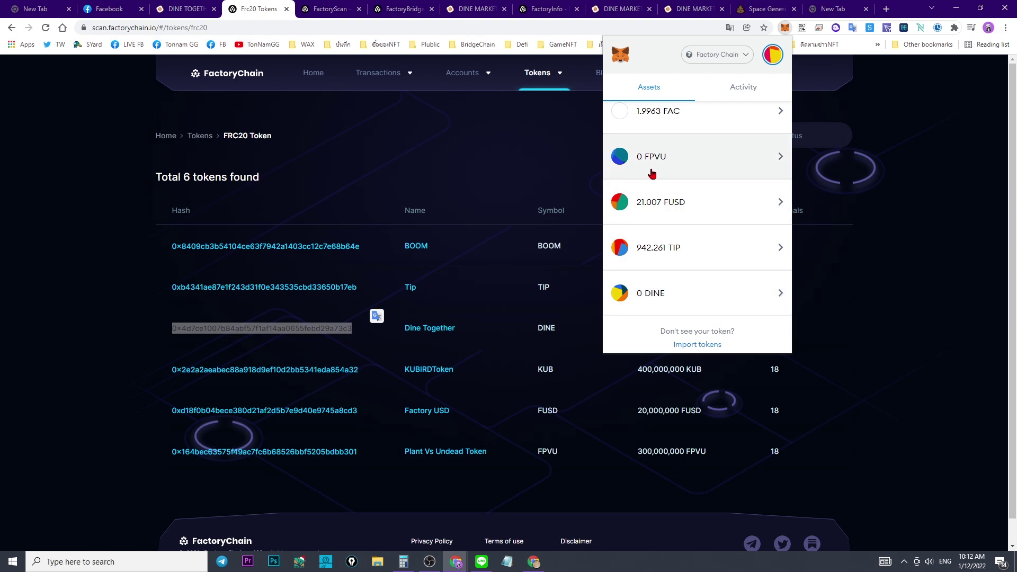
click(447, 139)
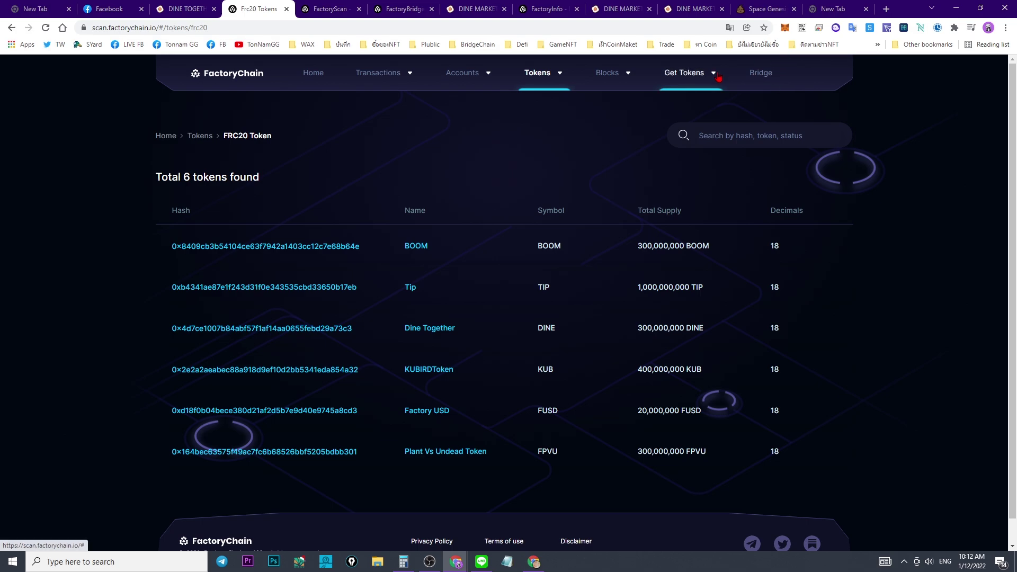
Switch to the Dine Together marketplace, dismiss the network notice, and log in with the MetaMask wallet
click(479, 7)
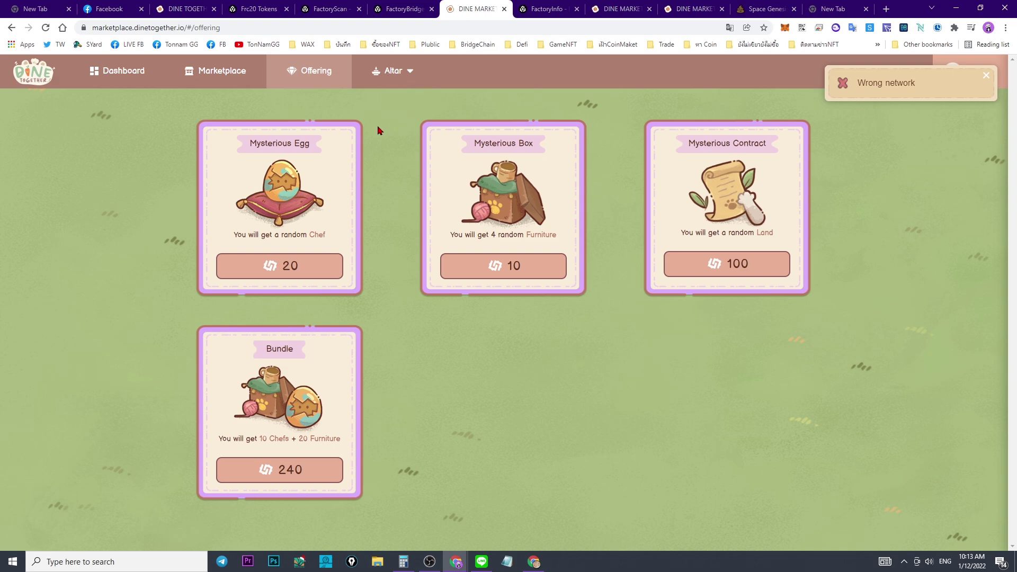
click(986, 75)
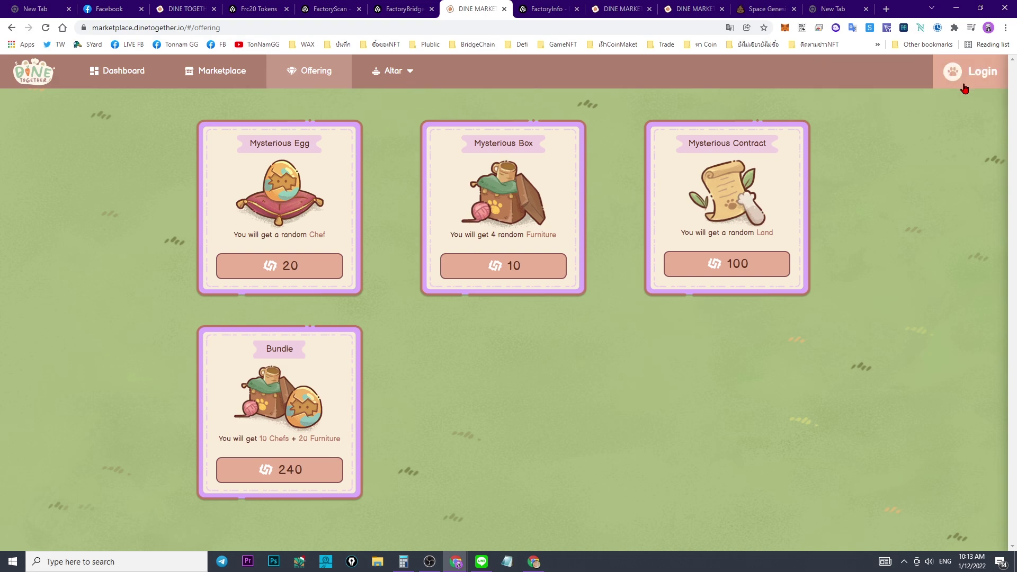
click(968, 71)
click(977, 293)
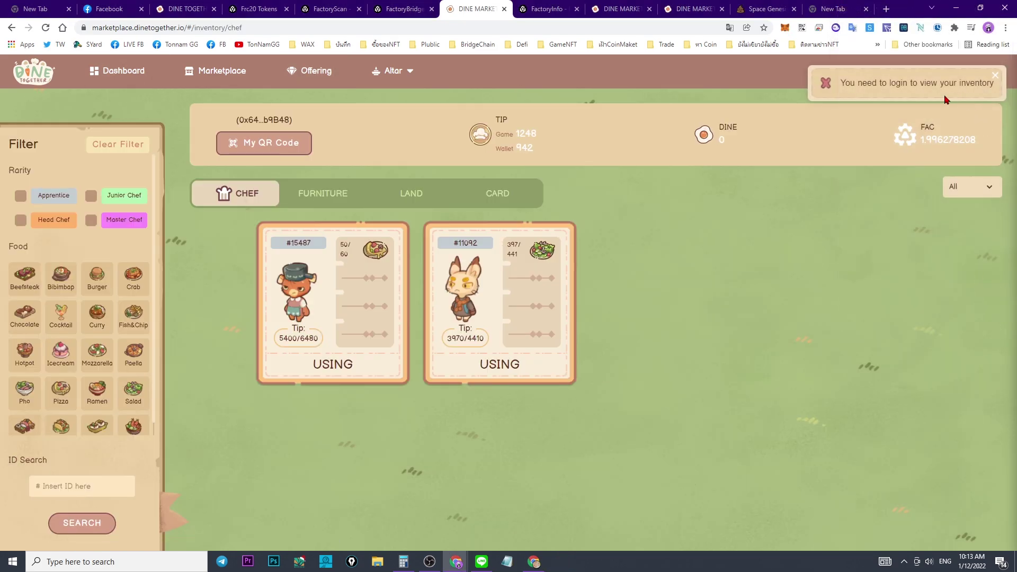
Check the connected account in MetaMask, close the wallet, and open the marketplace account's inventory
click(784, 28)
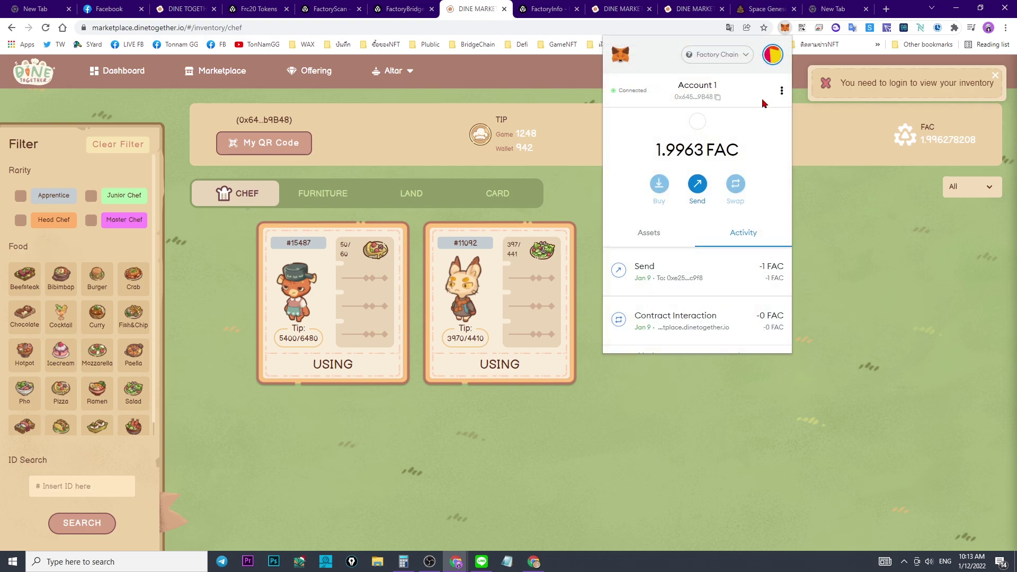
click(956, 106)
click(948, 70)
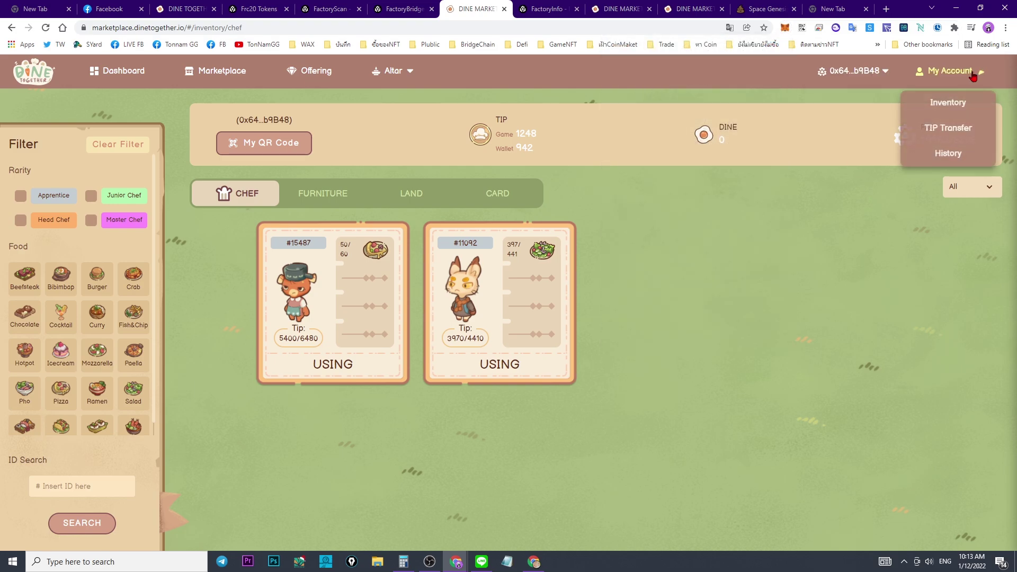
click(961, 108)
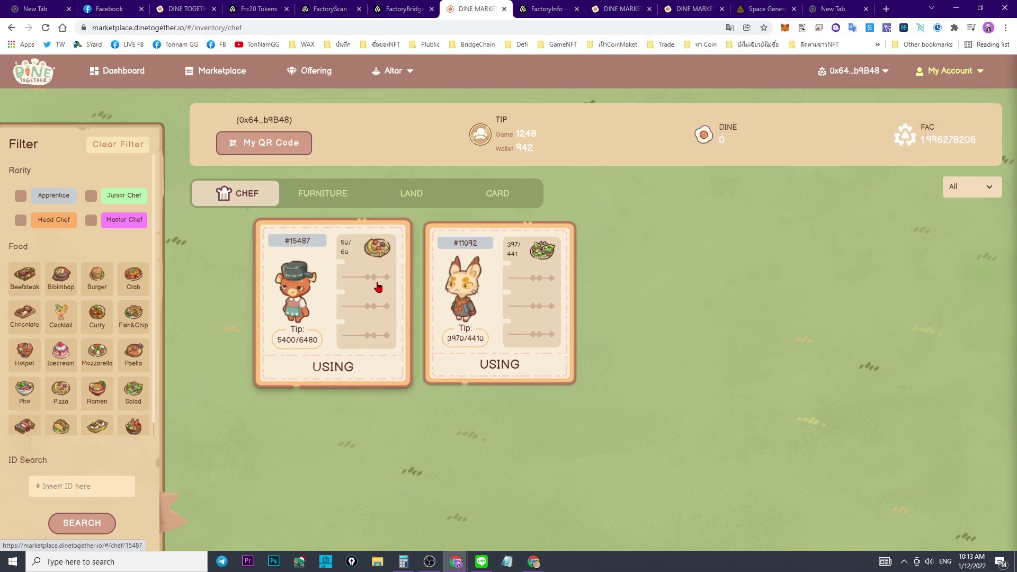
click(949, 73)
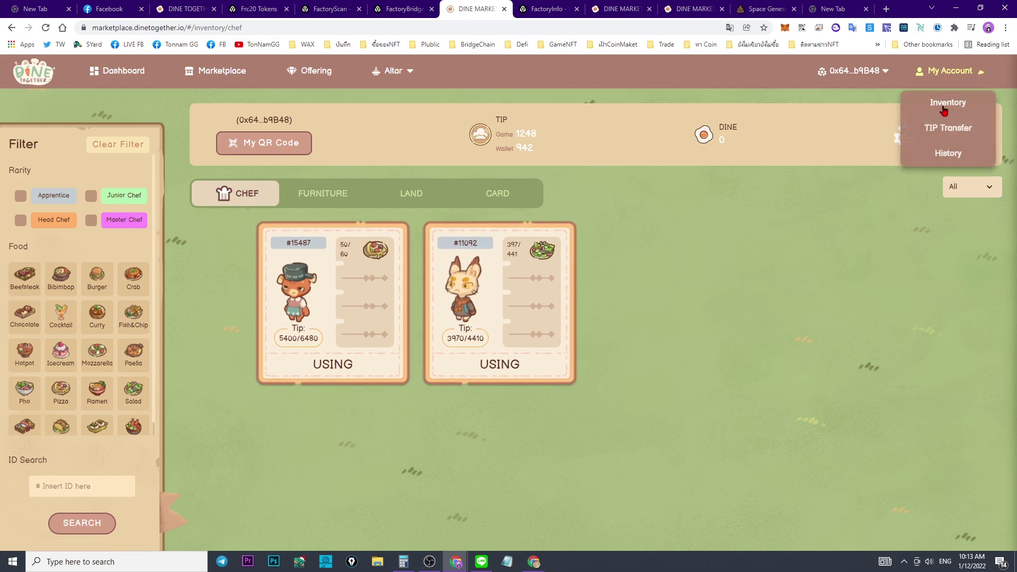
click(948, 106)
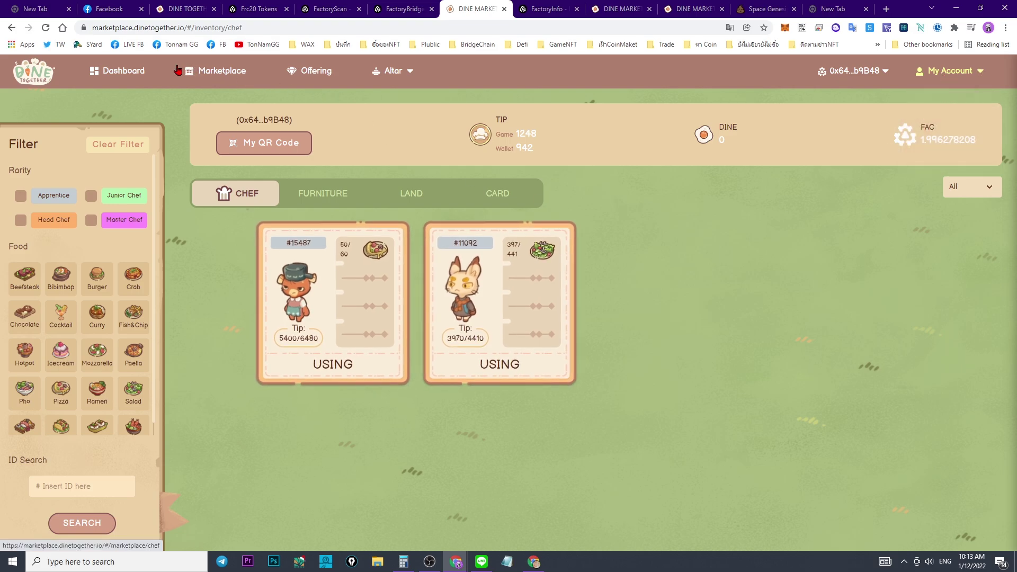
Look through the dashboard and offerings, and filter the marketplace chefs by Head Chef rarity
click(131, 72)
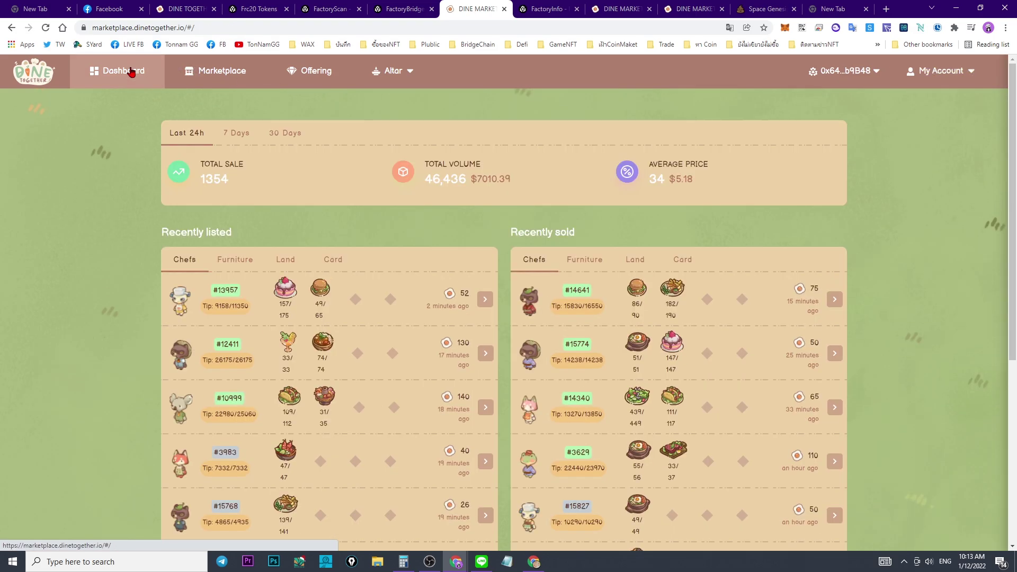
click(200, 75)
click(303, 73)
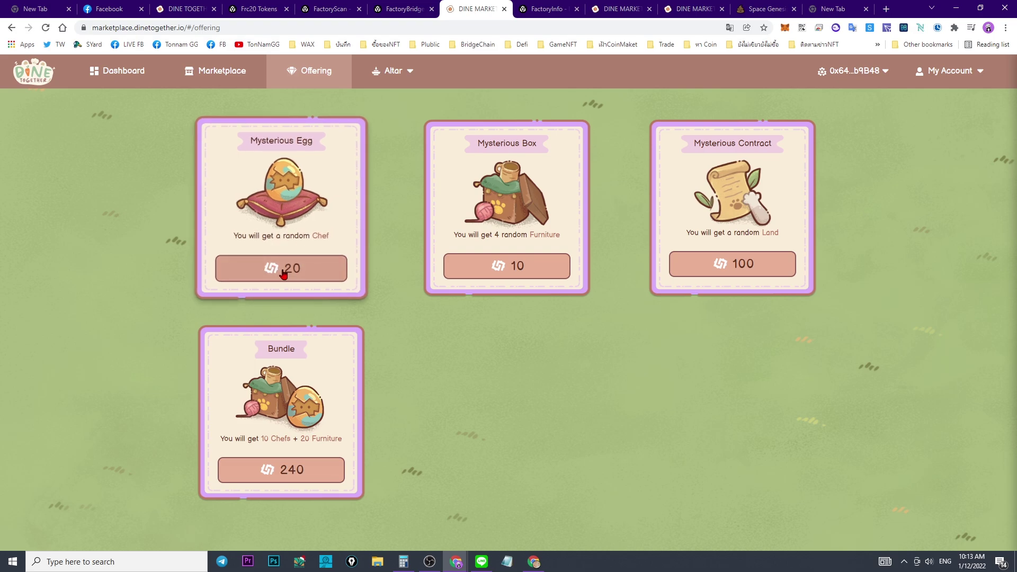
click(206, 73)
click(21, 256)
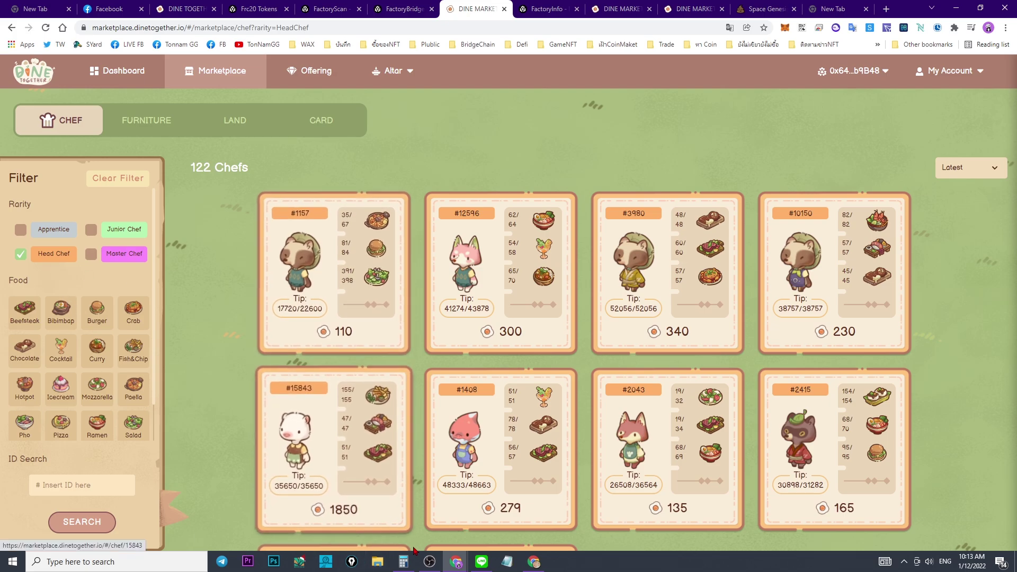
Work out the price of the 110 DINE chef as 0.15 × 110 in Calculator, and close Calculator
key(alt+Tab)
text(0.15)
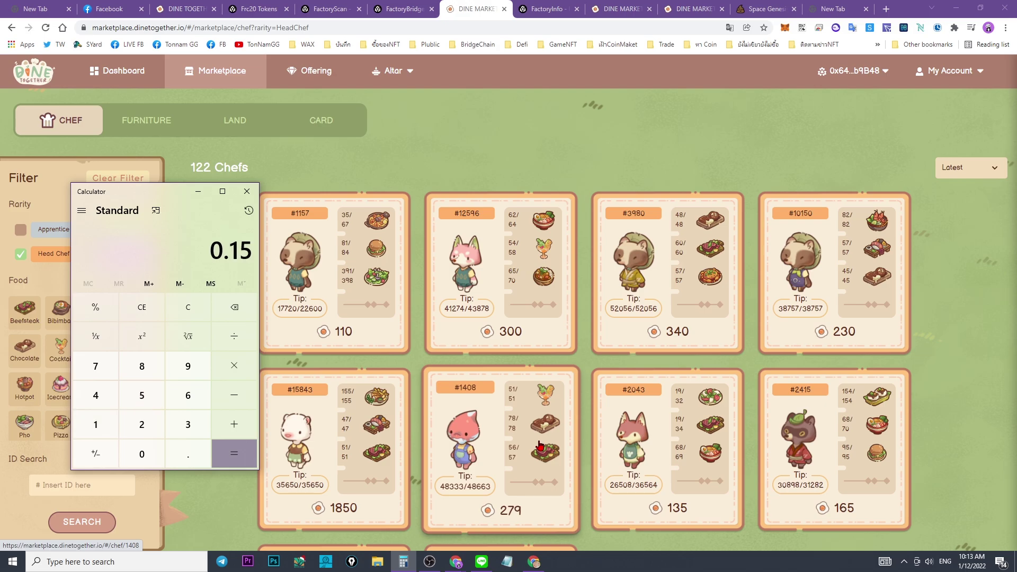
text( × 110)
key(Return)
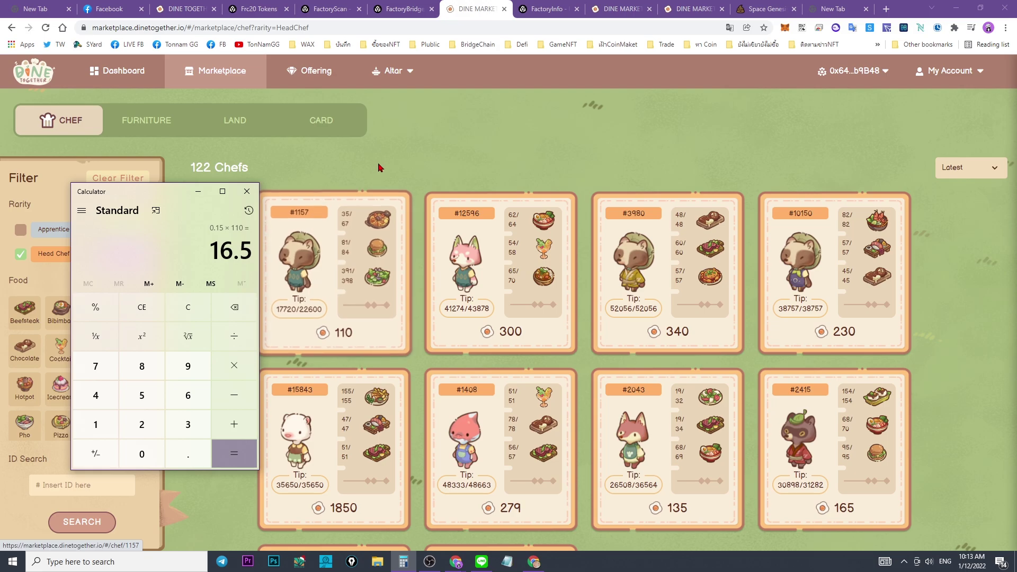
click(247, 192)
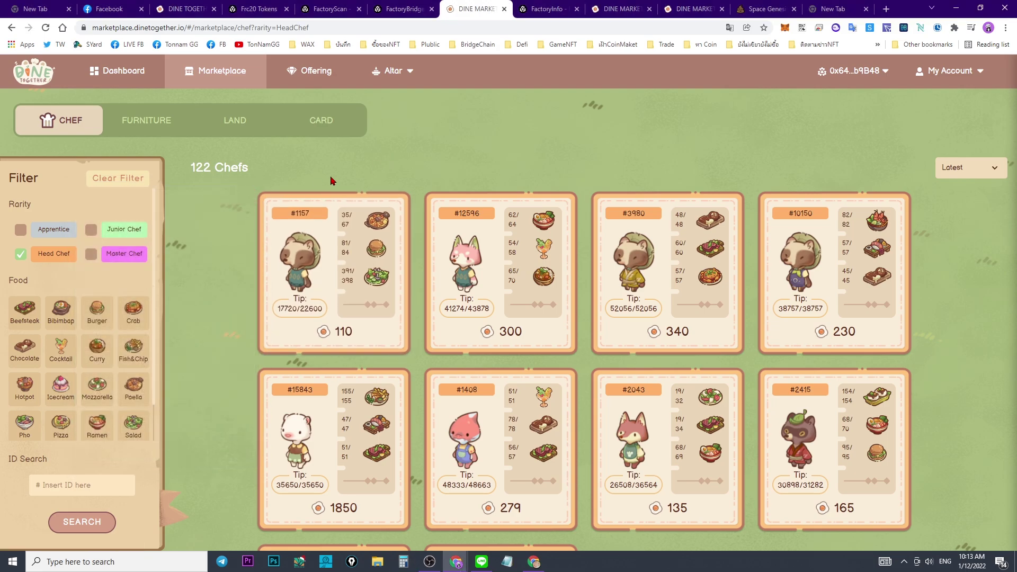
Return from the chef marketplace to the account inventory to view the TIP, DINE and FAC balances
click(929, 70)
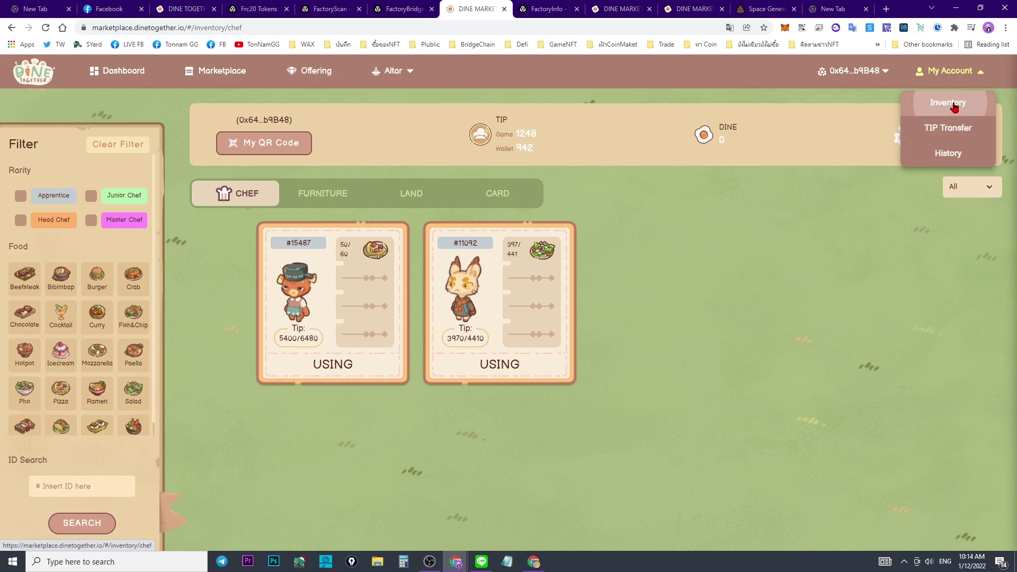
click(953, 108)
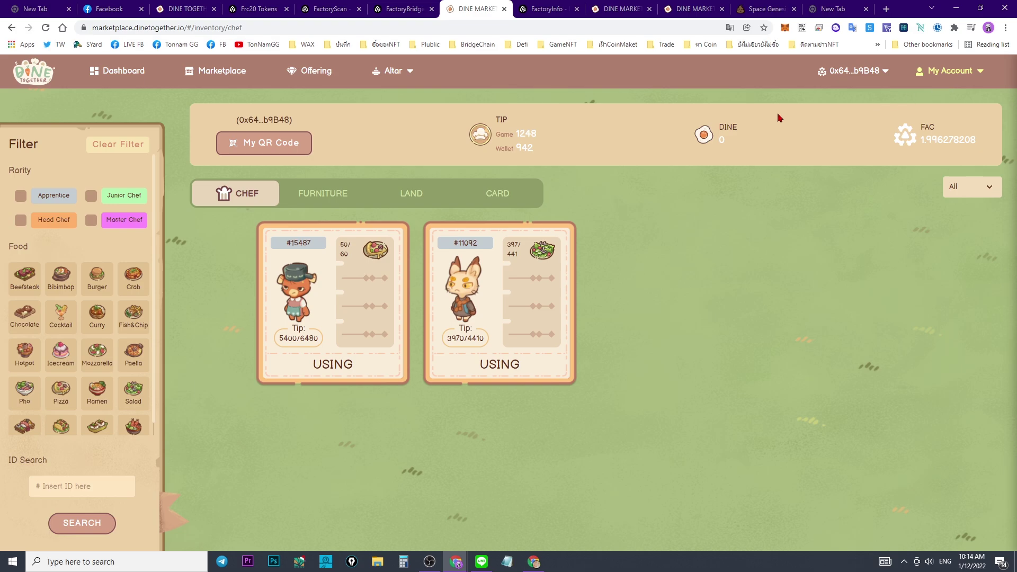
Look through the account's chef and furniture inventory, the offerings, and the chefs listed on the marketplace
click(325, 76)
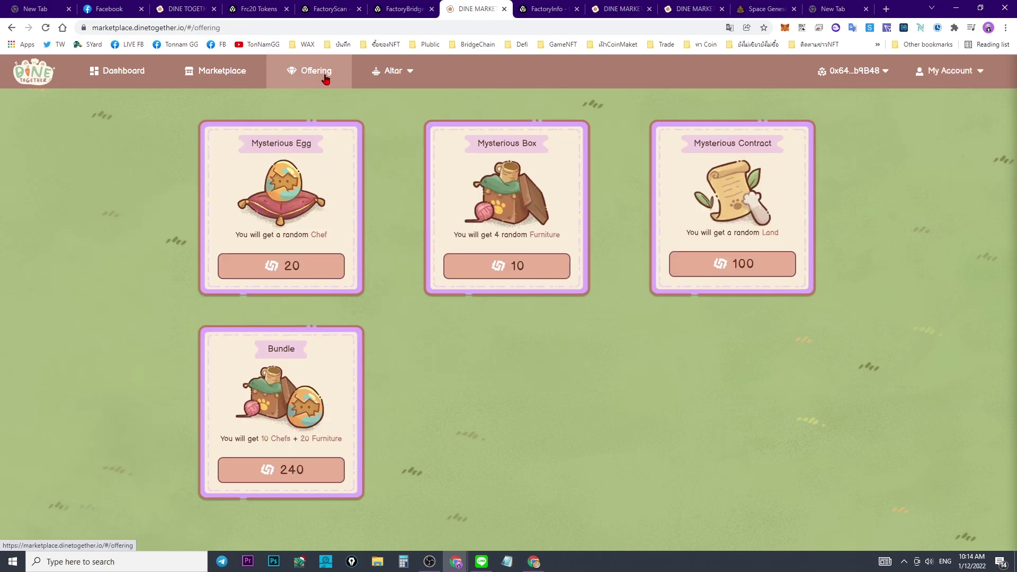
click(949, 72)
click(951, 101)
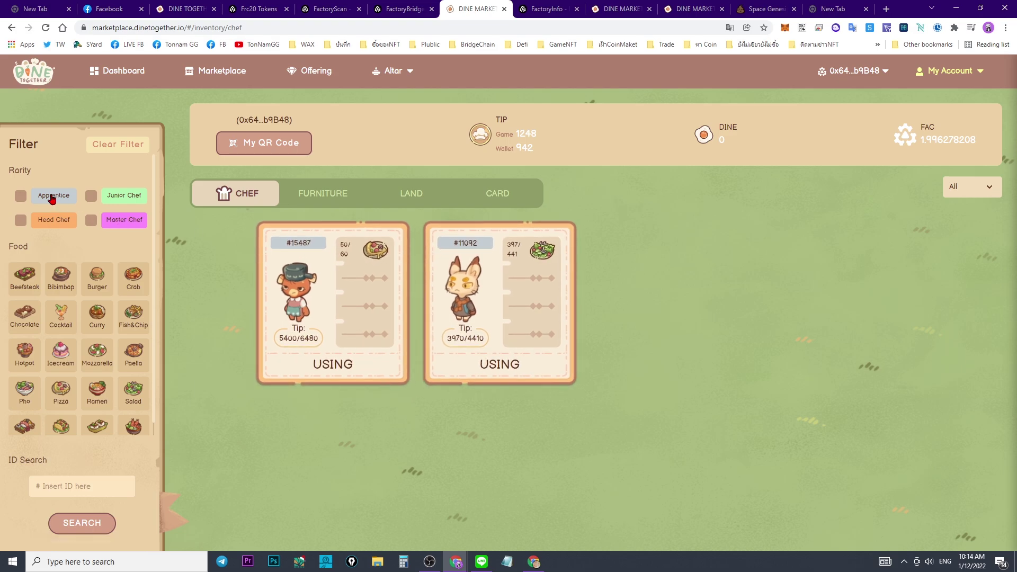
click(328, 193)
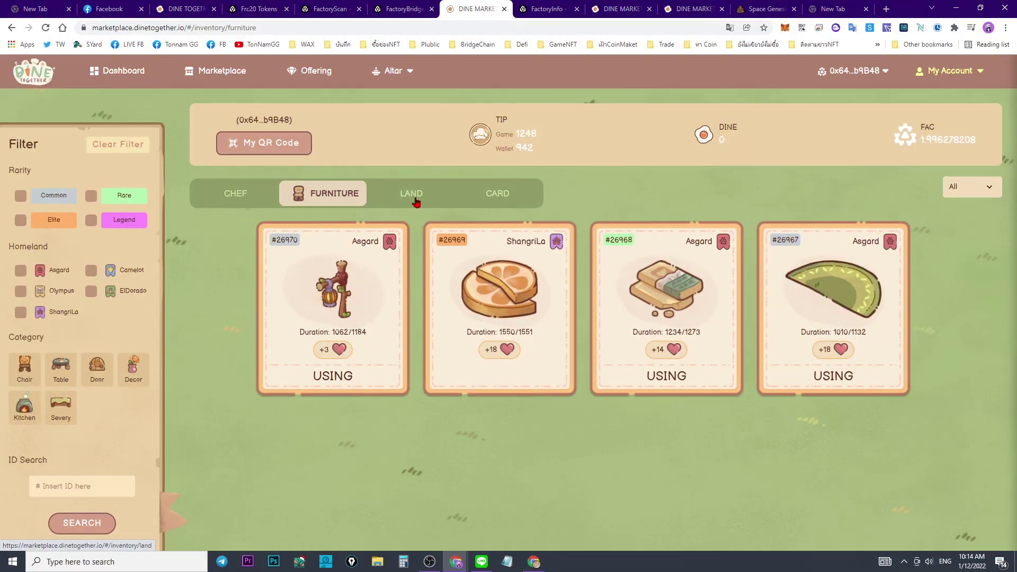
click(329, 78)
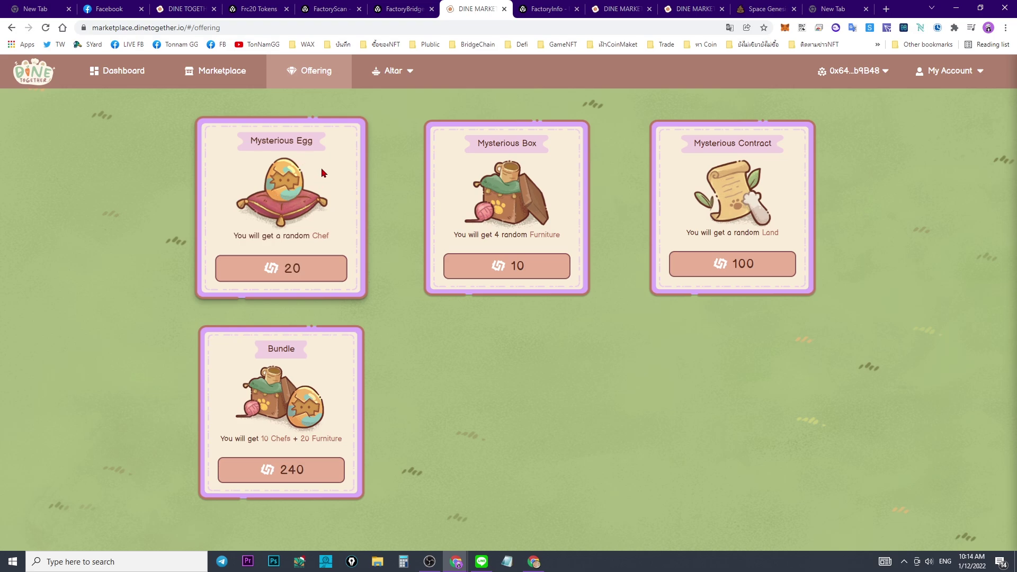
click(222, 71)
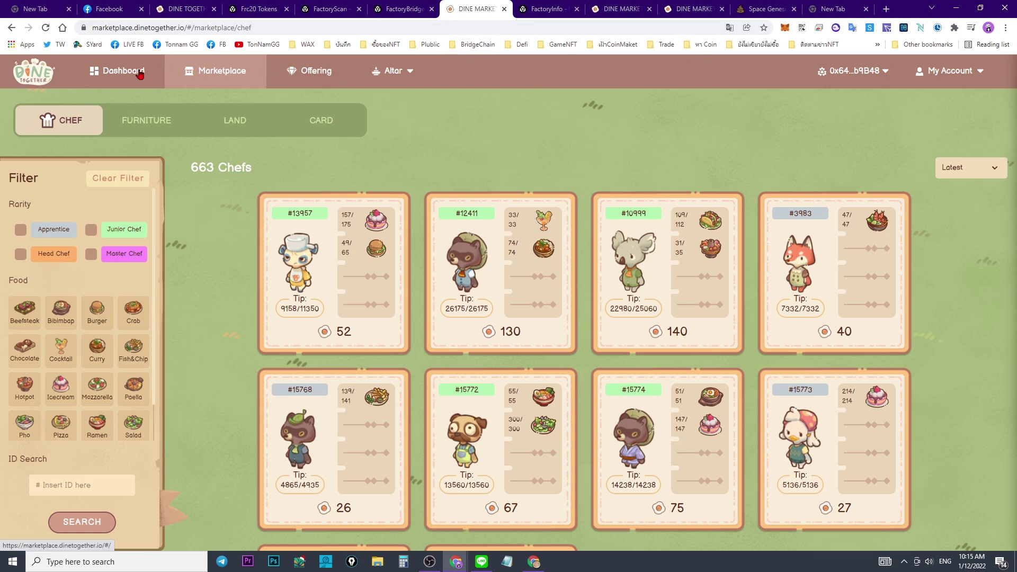
Launch the web game from the DINE TOGETHER homepage and serve the customer seated at the restaurant table
click(185, 8)
click(824, 99)
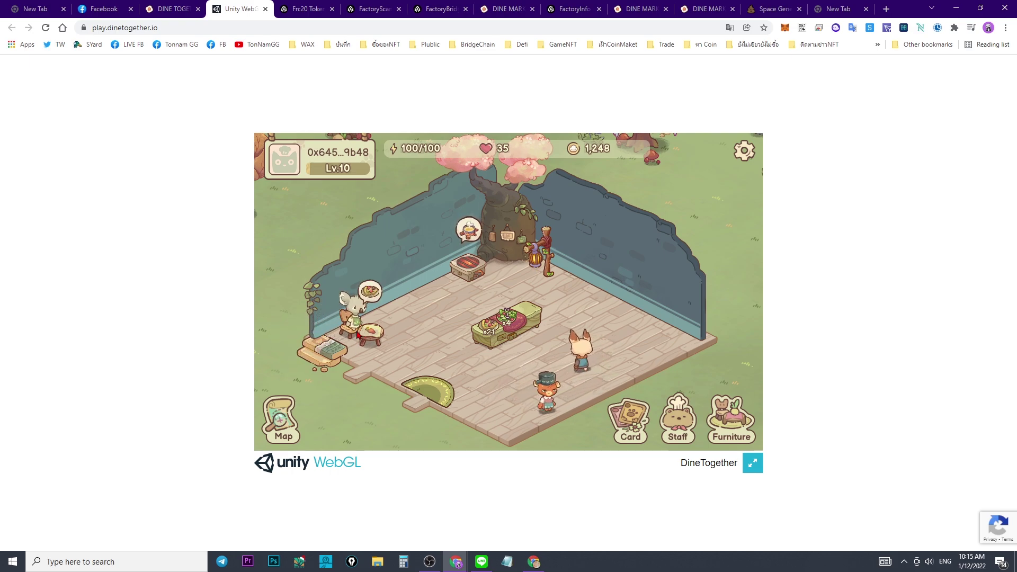
click(363, 341)
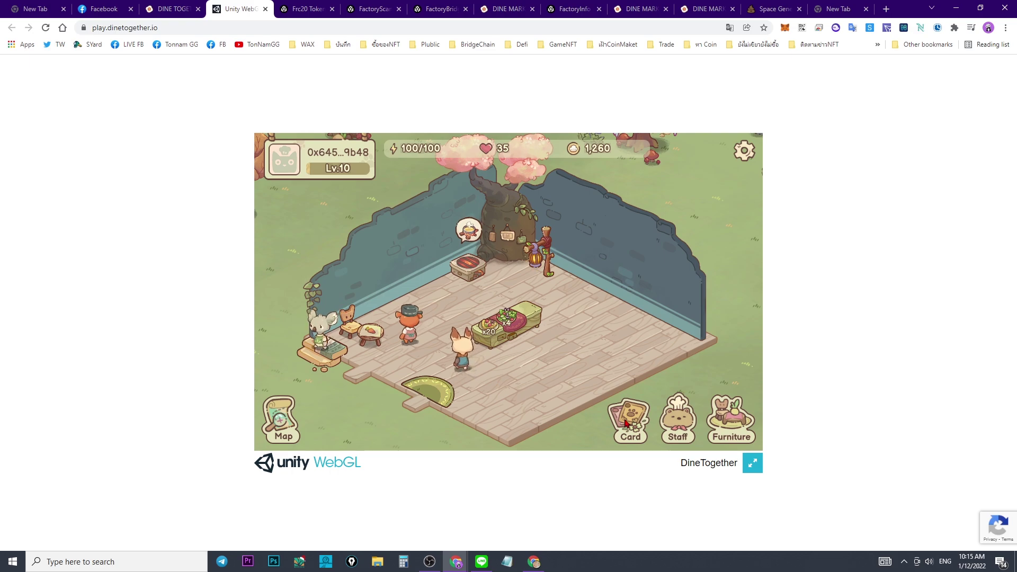
Enter furniture editing, look over the storage, and place the original wall item in the restaurant
click(733, 422)
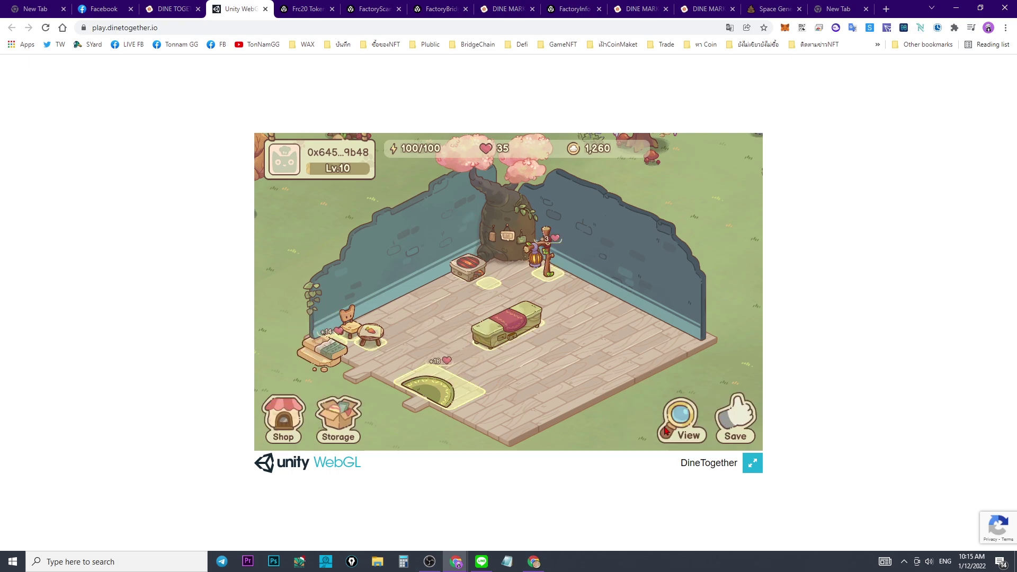
click(339, 418)
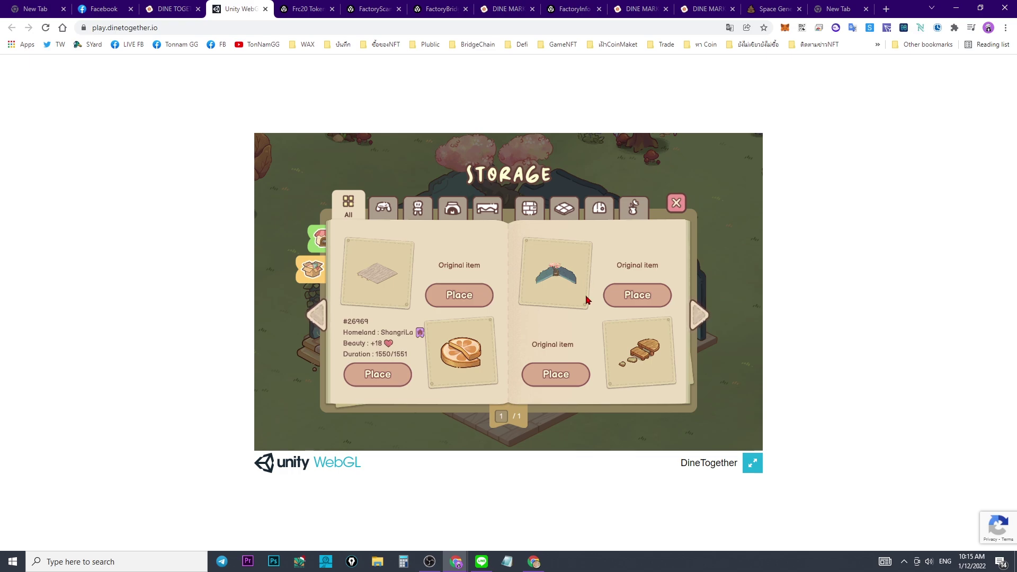
key(Escape)
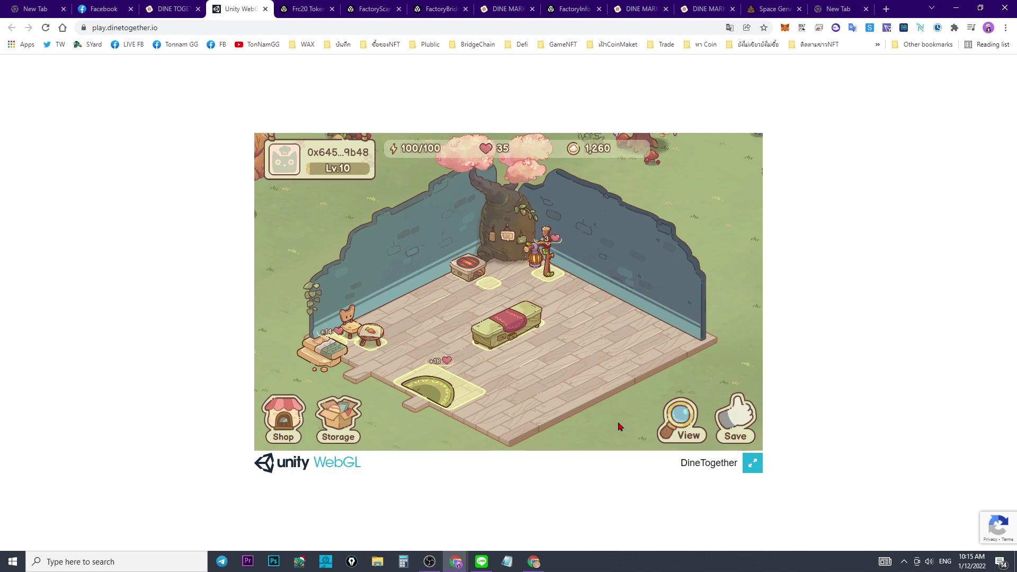
click(327, 422)
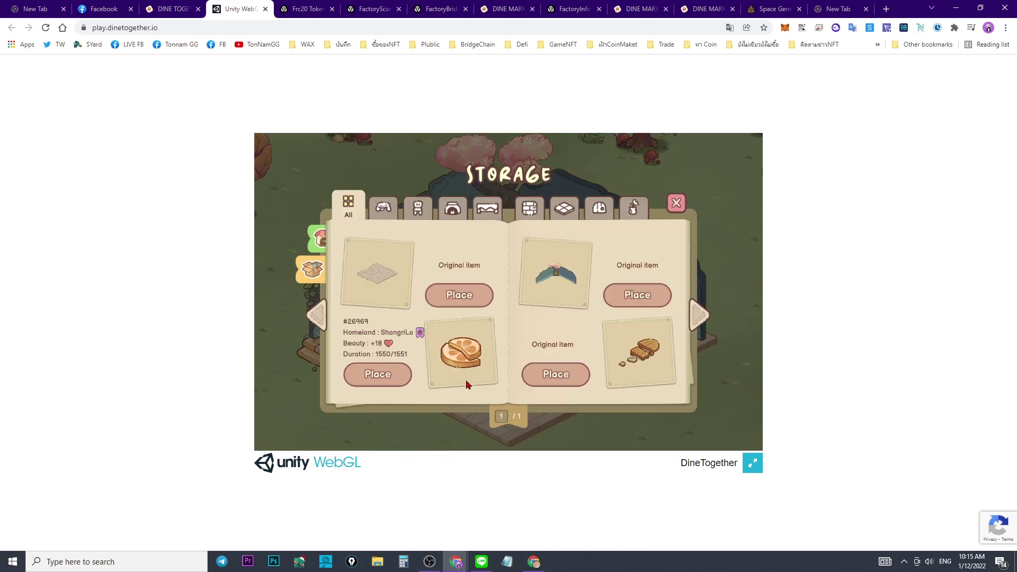
click(629, 292)
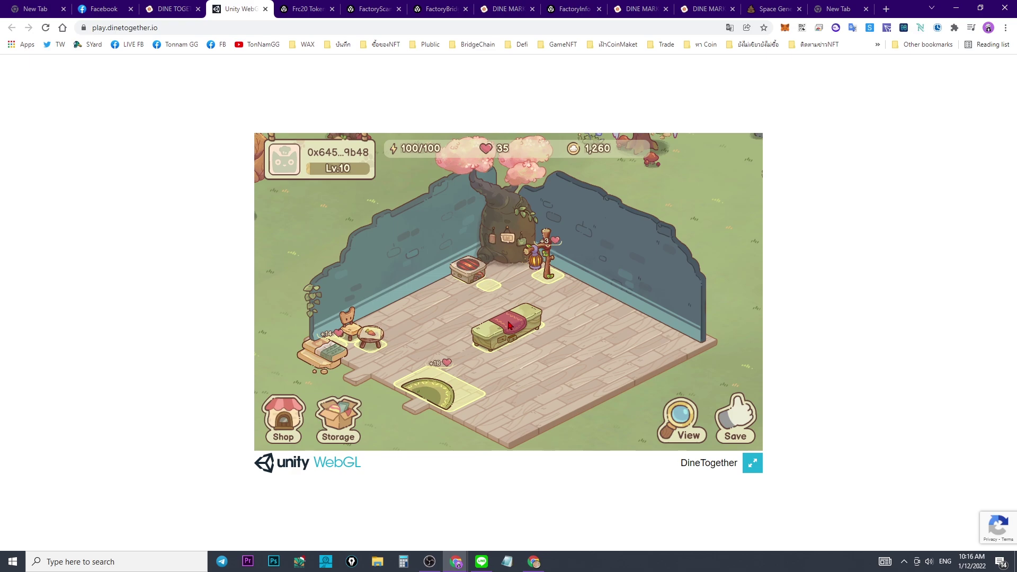
Switch the furniture overlay between durability and beauty values, ending on the durability display
click(683, 416)
click(686, 381)
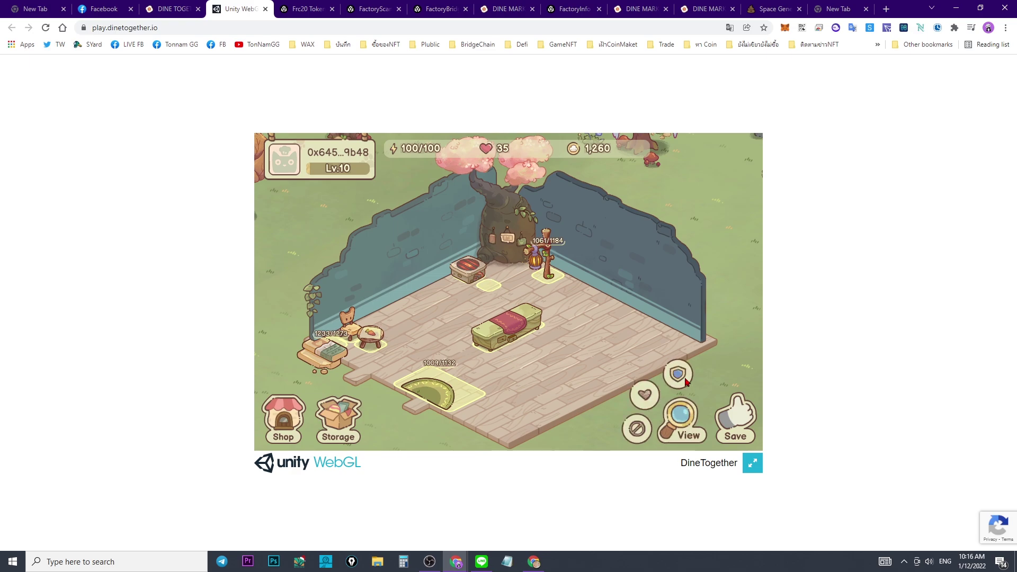
click(644, 395)
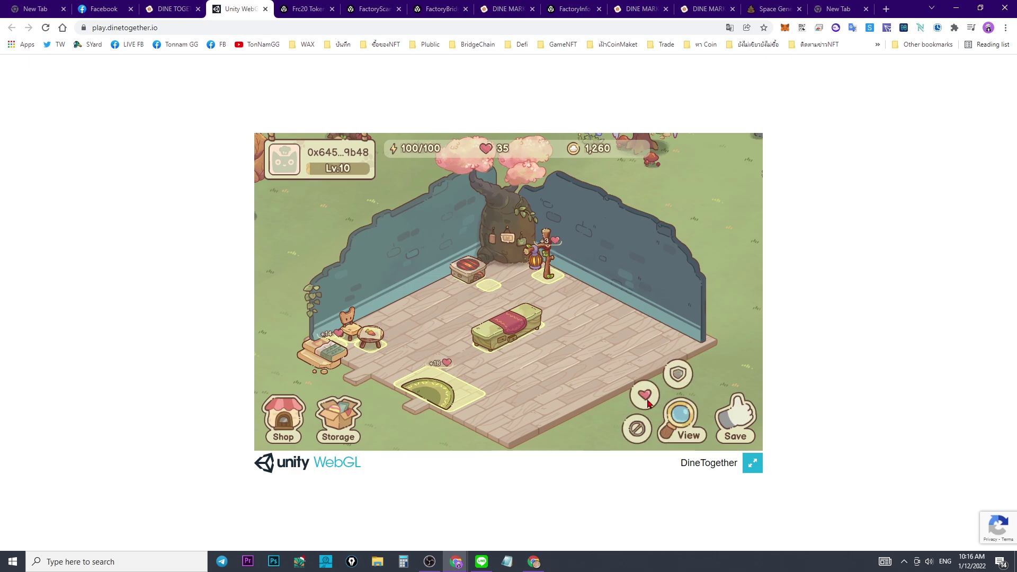
click(681, 379)
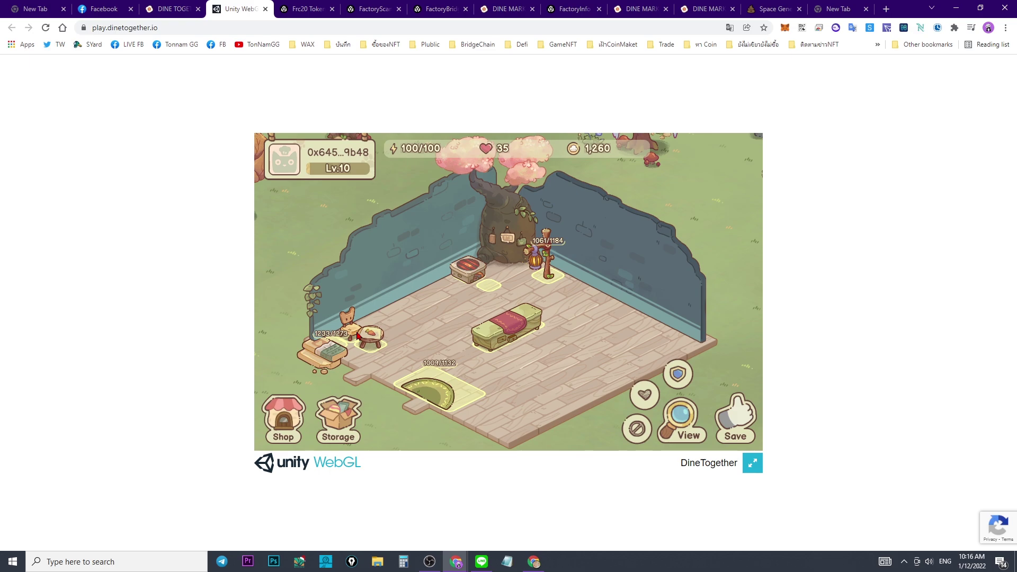
Review the items in furniture storage again, close it, and save the restaurant layout
click(338, 420)
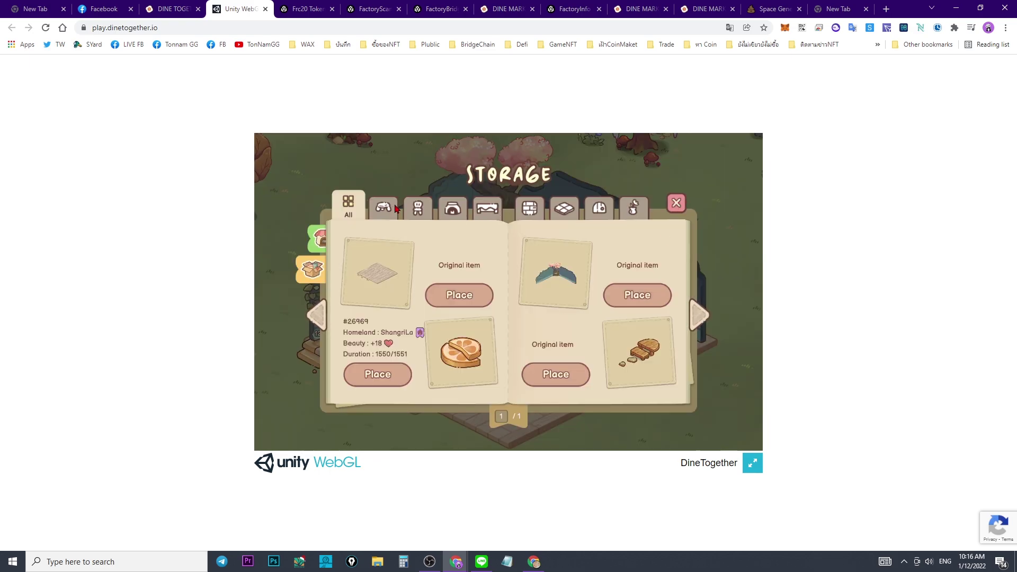
click(678, 205)
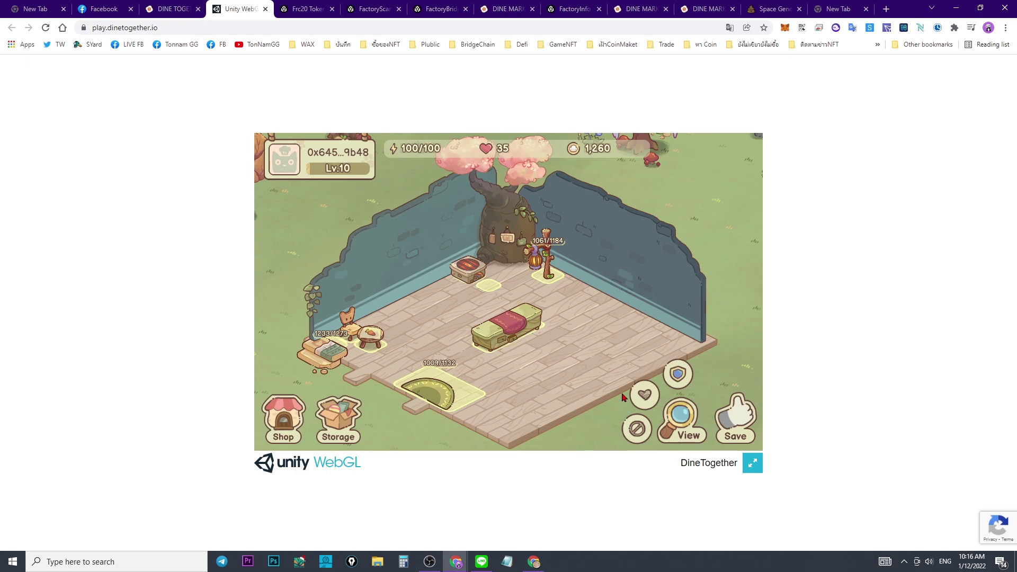
click(333, 414)
click(677, 203)
click(748, 418)
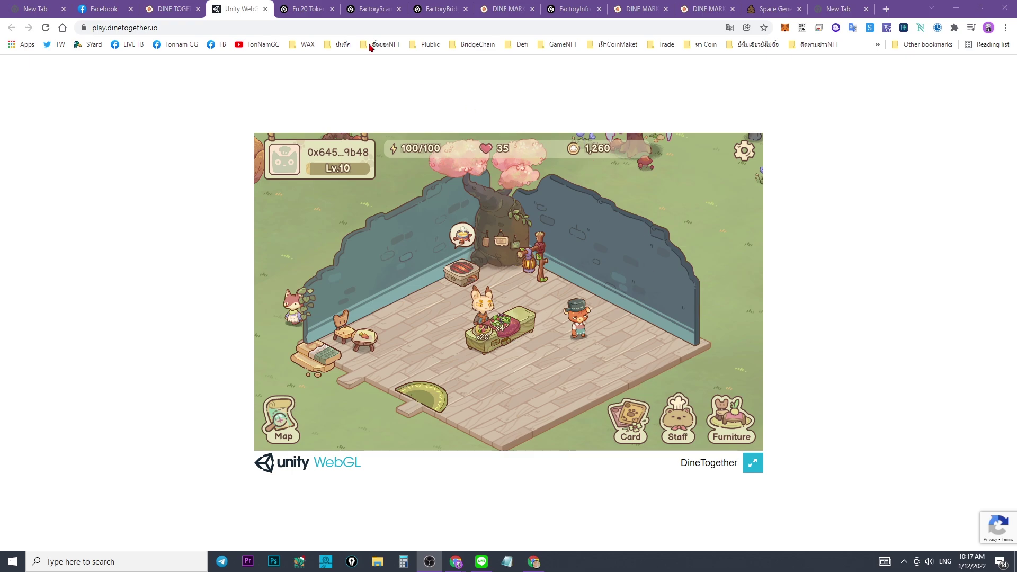
Return to the DINE TOGETHER homepage and look at the Android, iOS and Web options in the Gameplay section
click(169, 9)
click(177, 128)
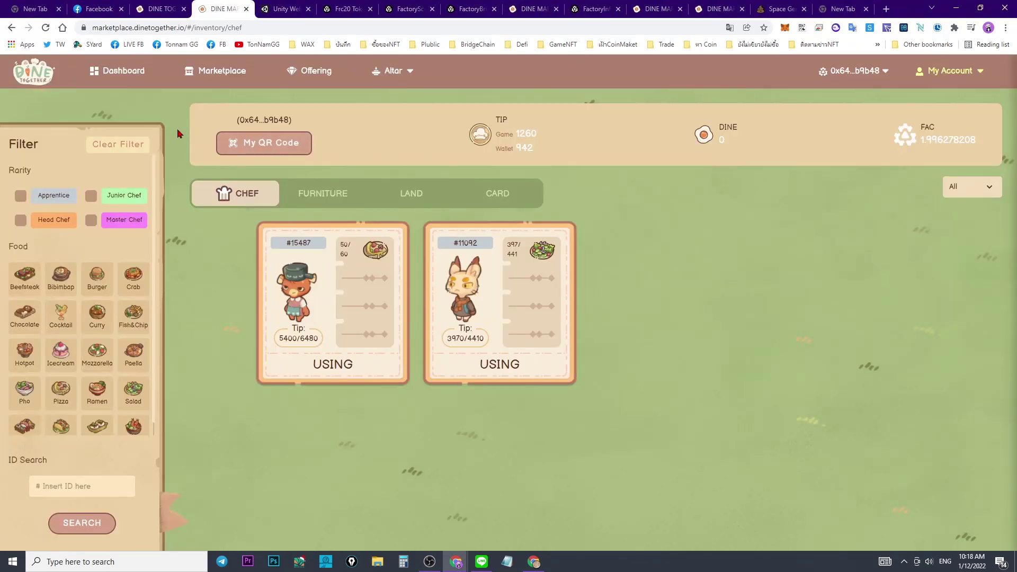
click(154, 9)
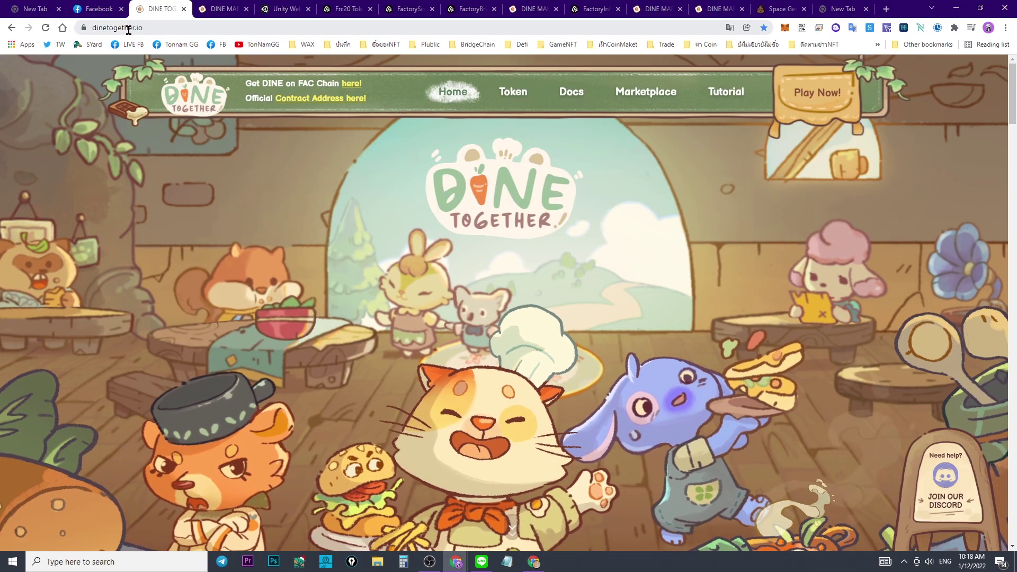
scroll(489, 364, down, 10)
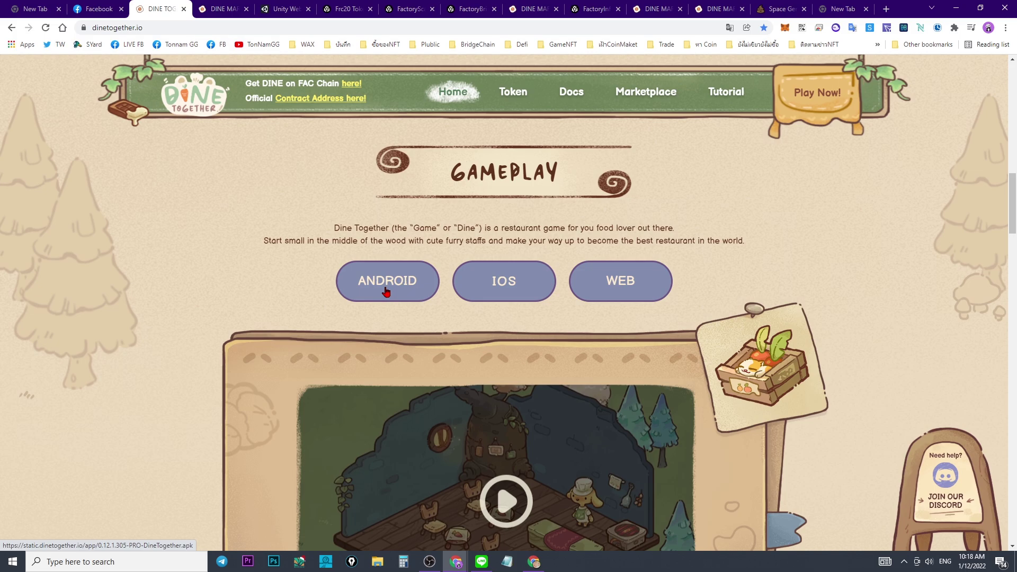
scroll(456, 329, up, 10)
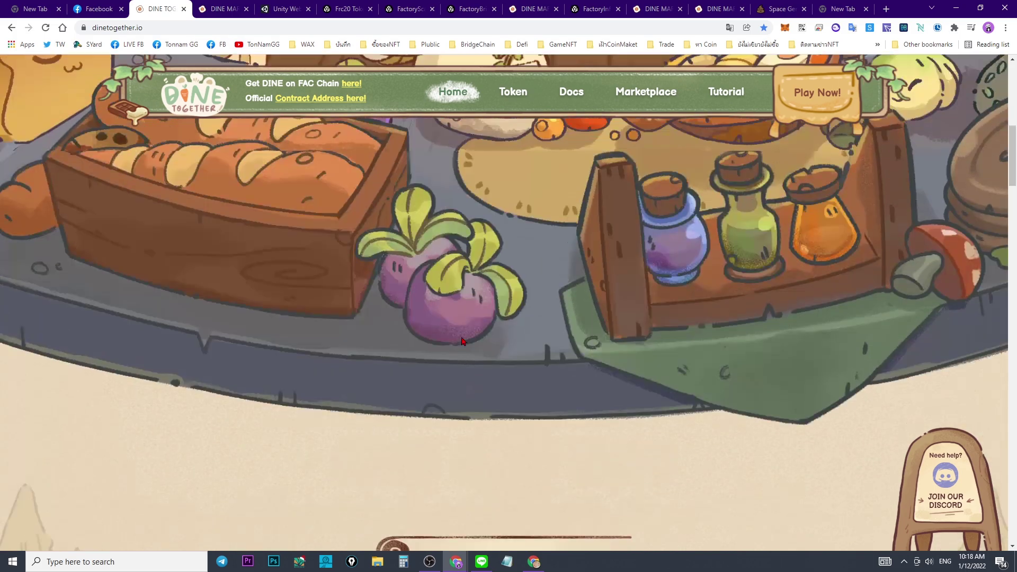
scroll(497, 310, up, 4)
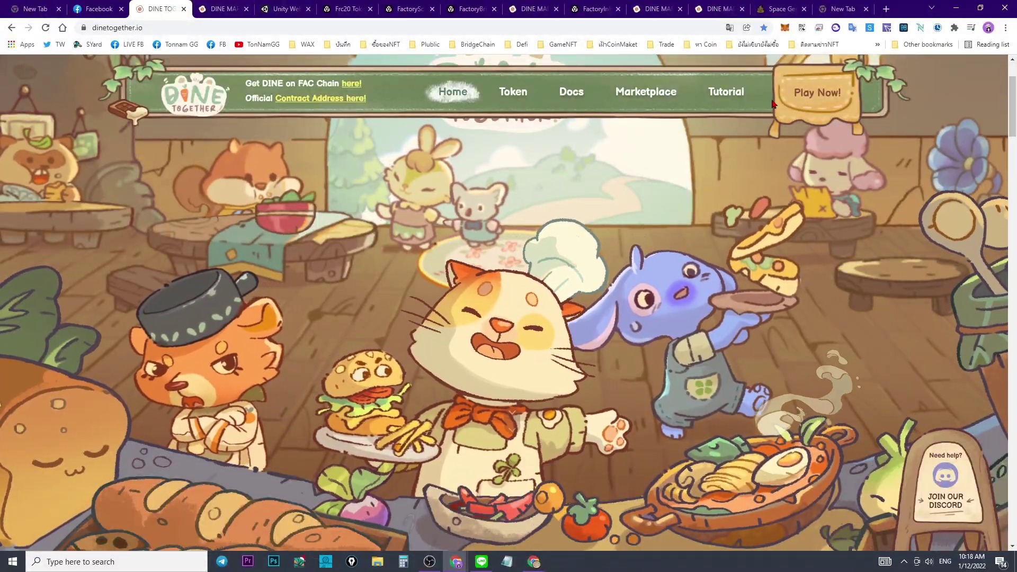
Open the marketplace from the homepage, go to the account inventory, and view and close the account's QR code
click(662, 93)
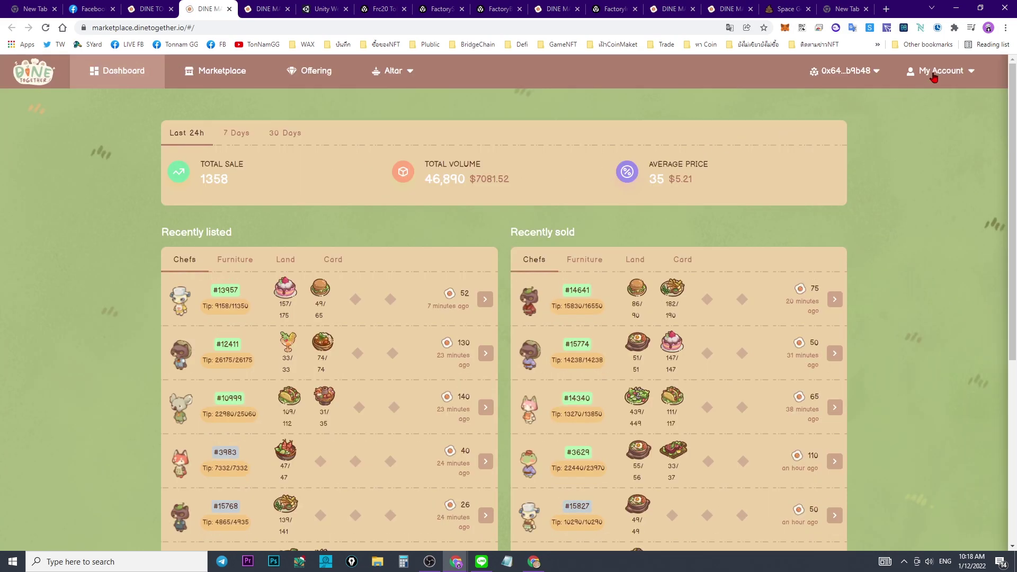
click(934, 77)
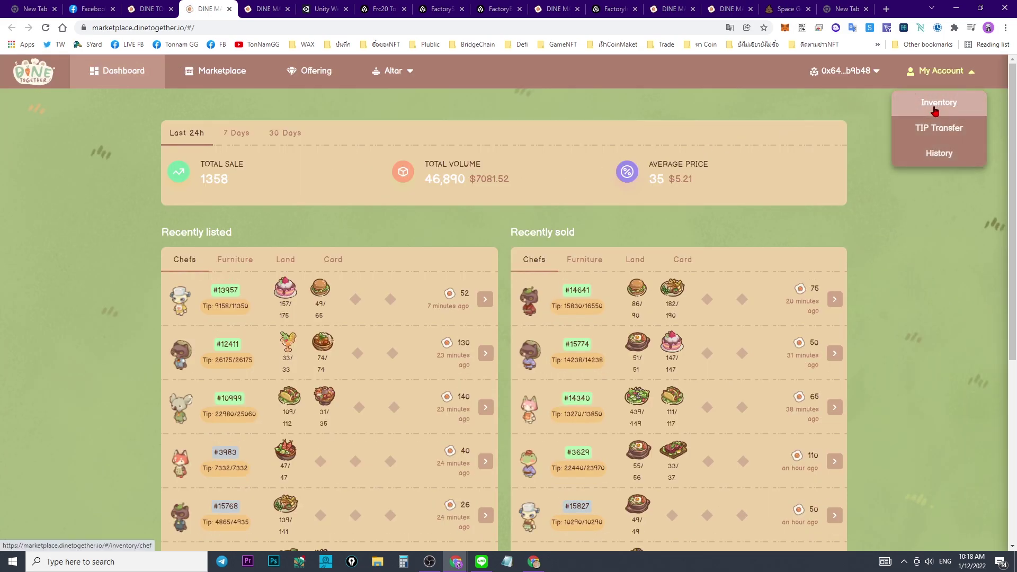
click(935, 106)
click(267, 146)
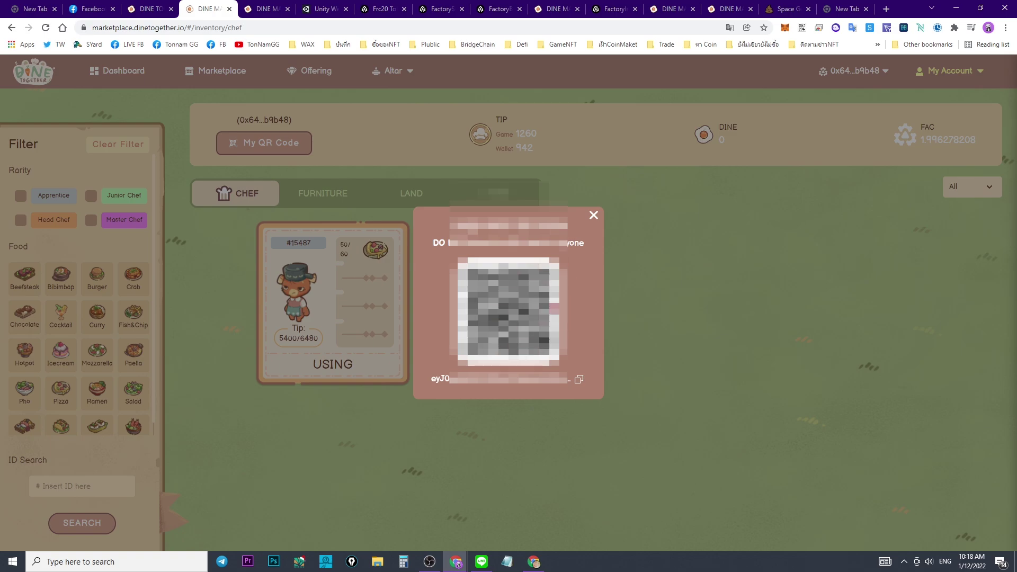
click(594, 217)
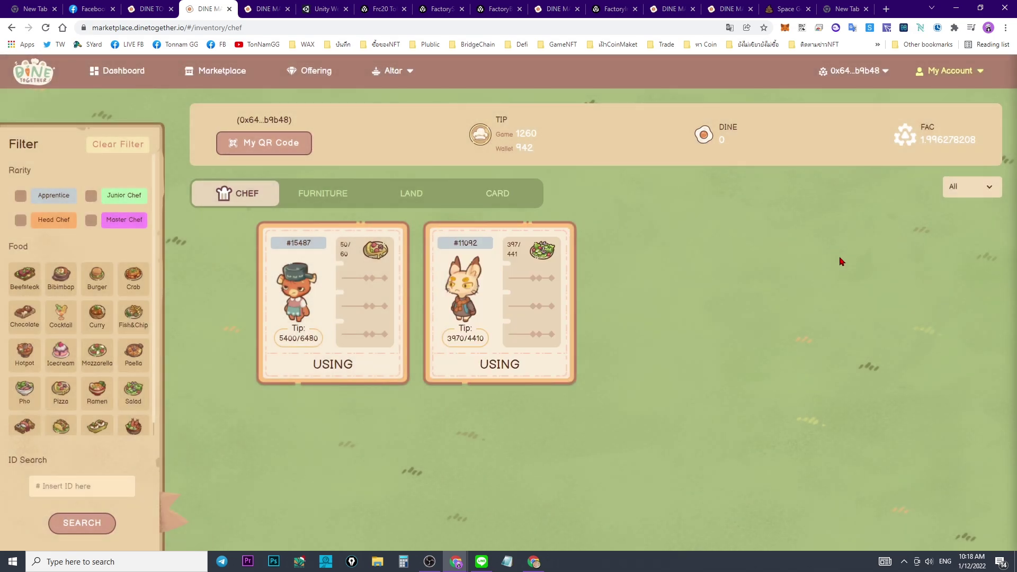
click(262, 155)
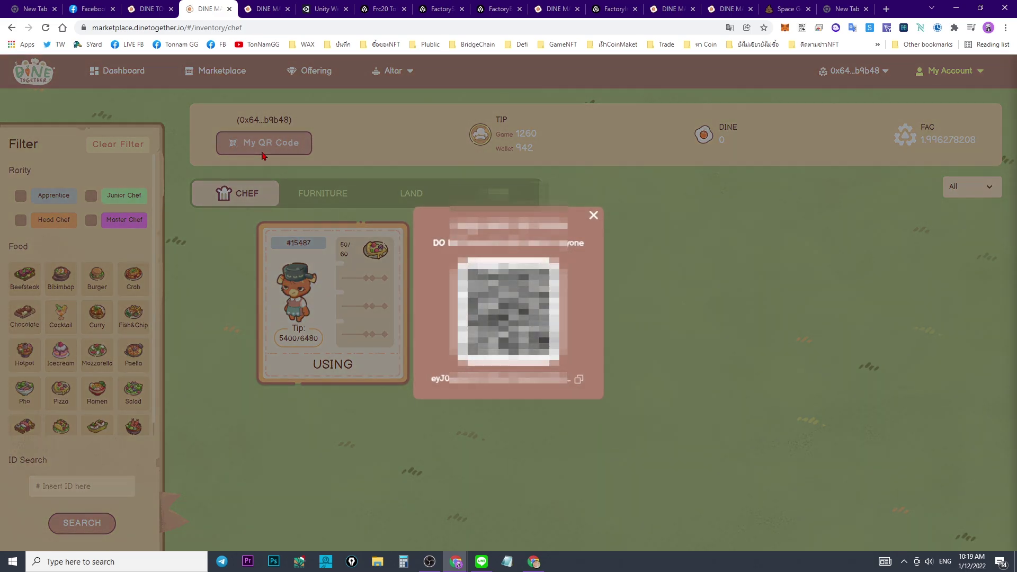
click(593, 215)
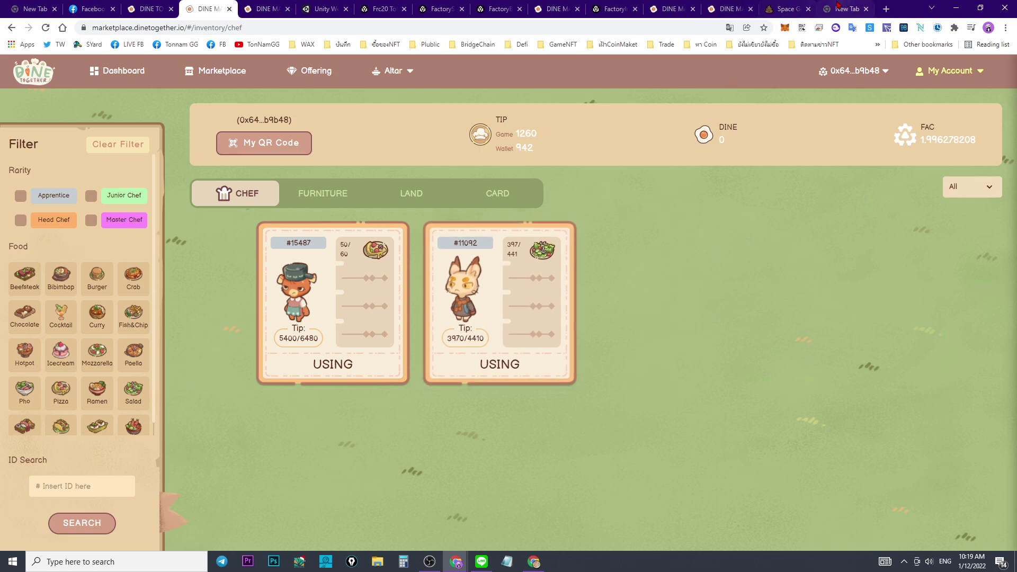
click(738, 6)
click(671, 9)
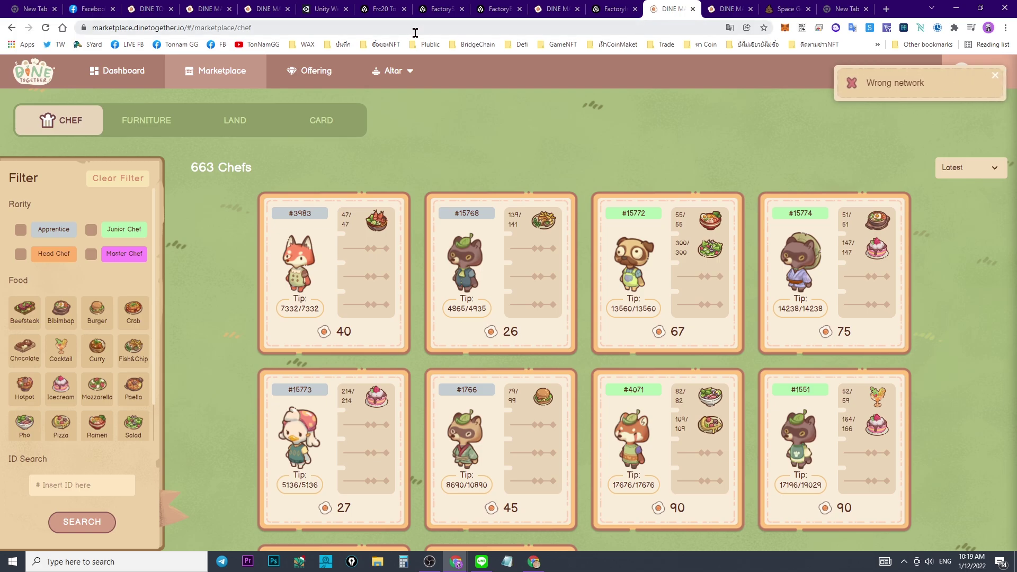
click(147, 9)
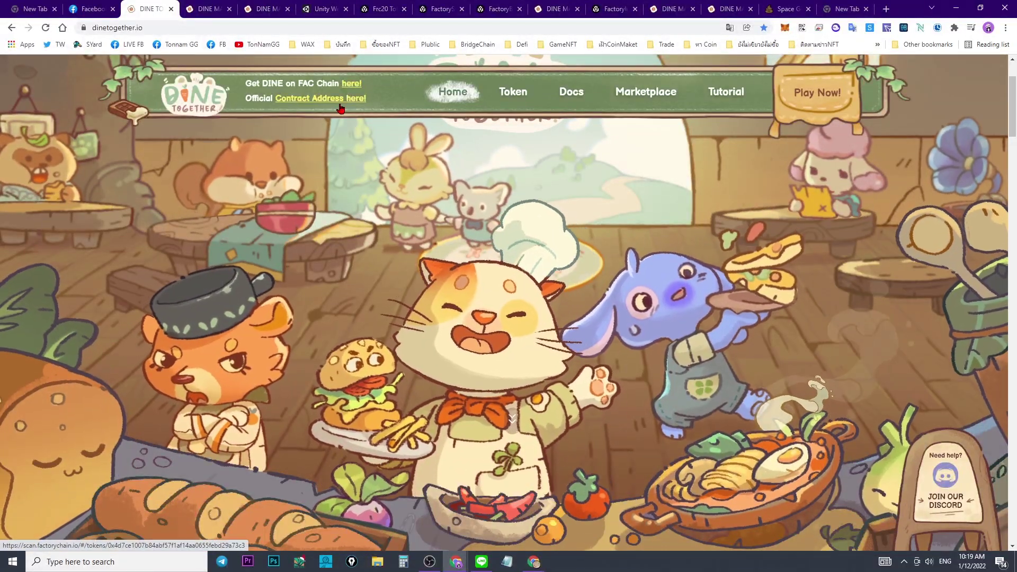
click(715, 6)
click(670, 9)
click(734, 7)
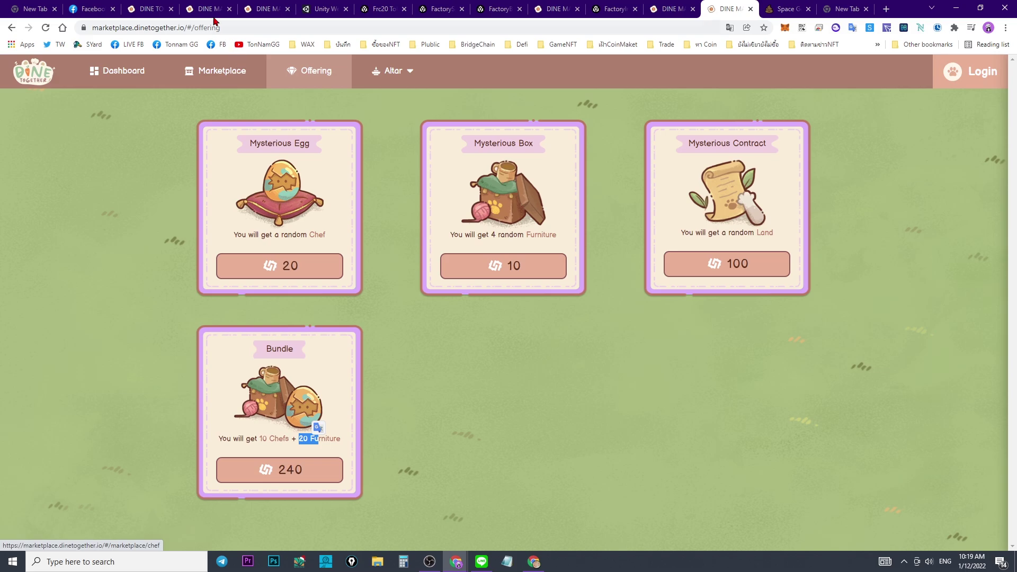
Launch the web game from the DINE TOGETHER homepage and dismiss the duplicate-login notice
click(151, 9)
click(811, 94)
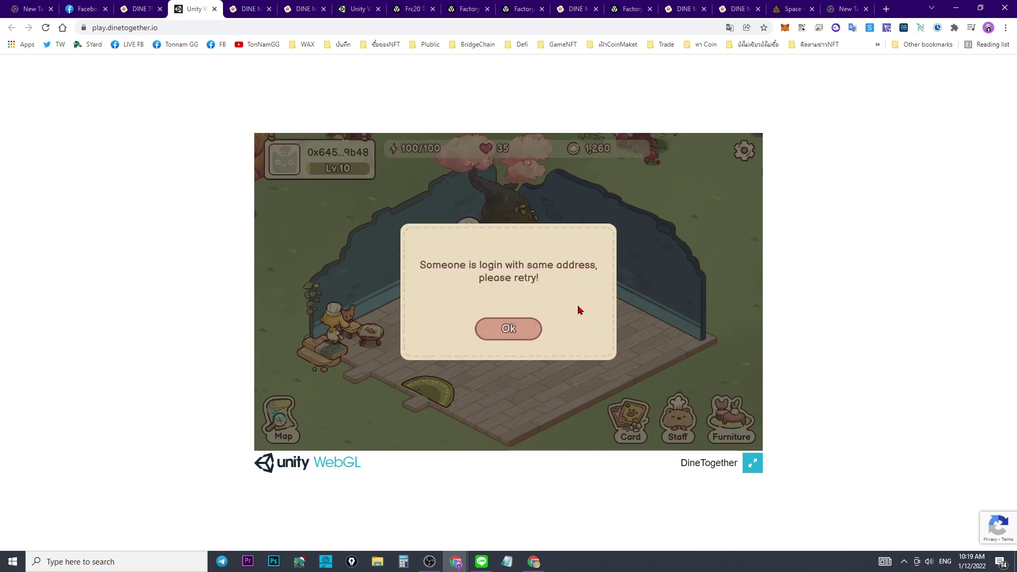
click(506, 329)
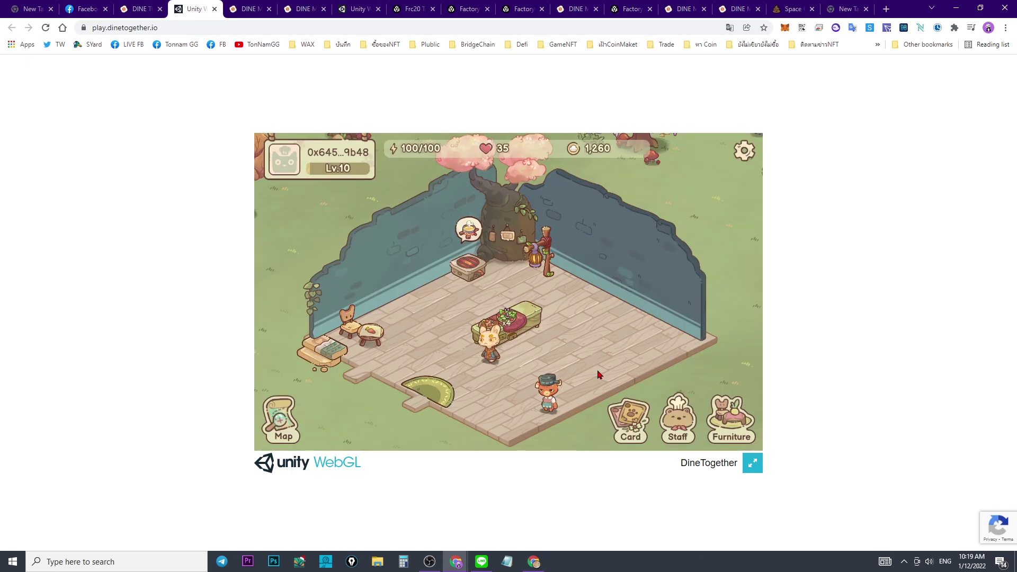
View the Log out option in the game settings twice, closing the settings and dismissing the login notice each time
click(745, 151)
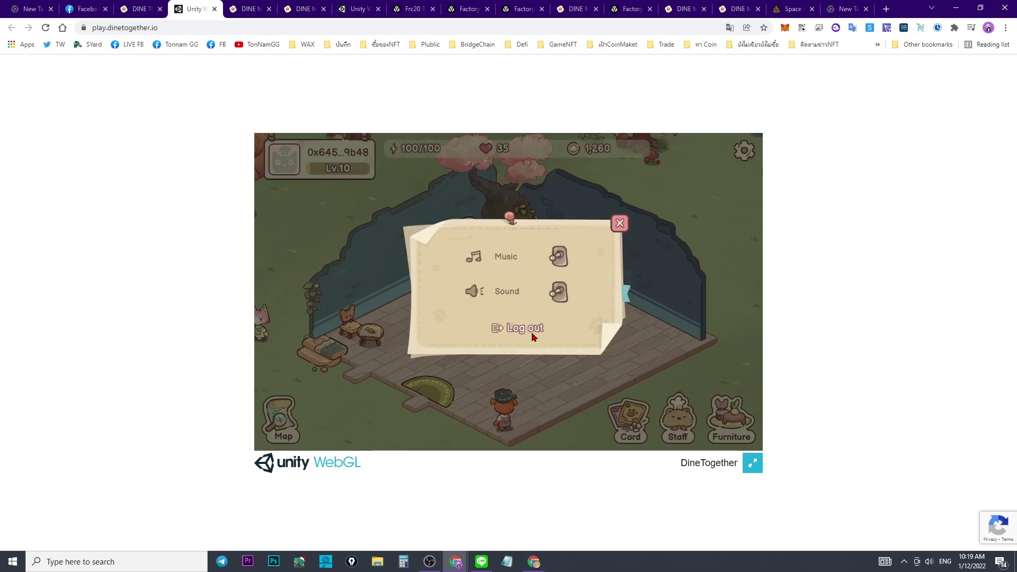
click(619, 225)
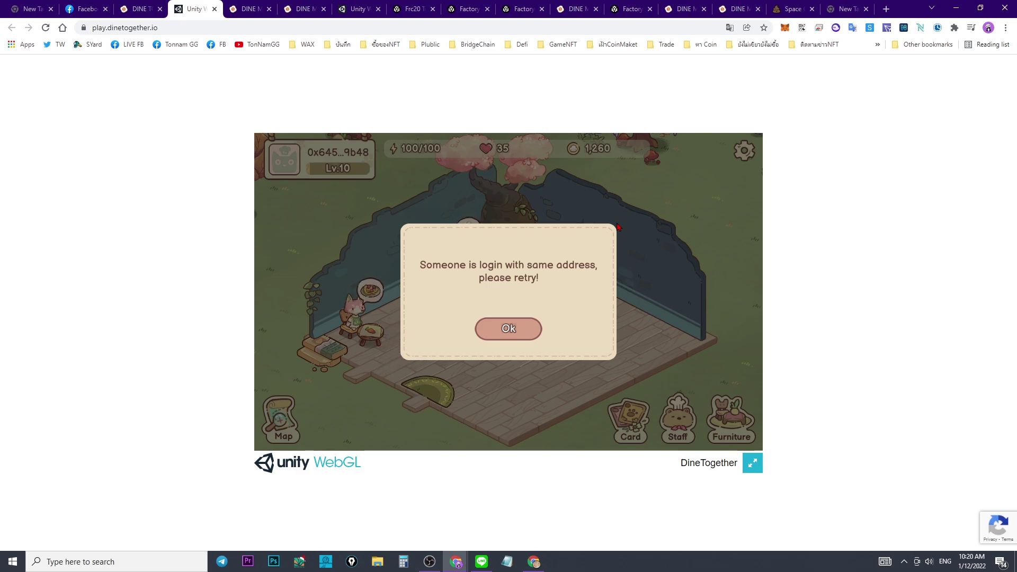
click(509, 328)
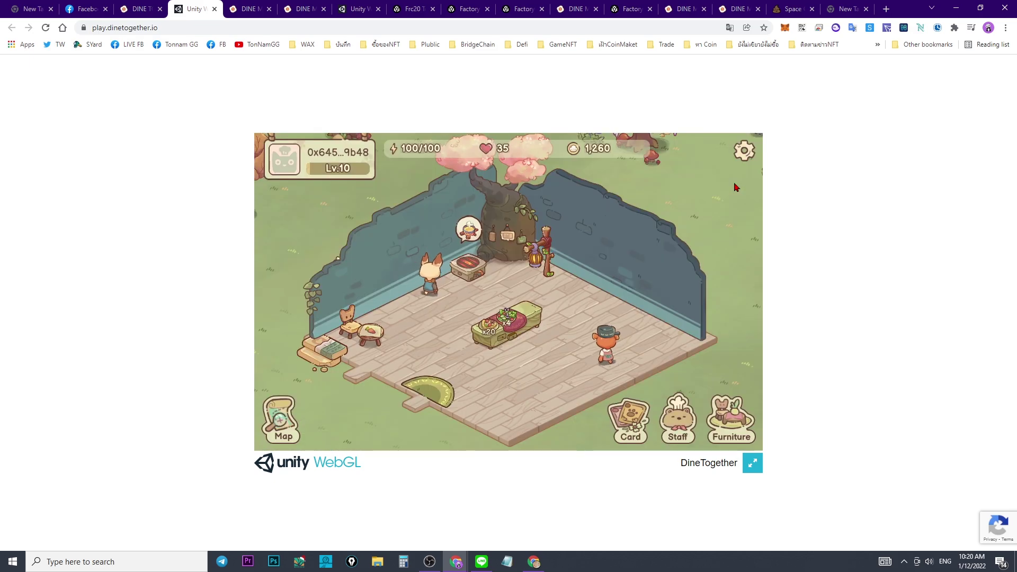
click(745, 151)
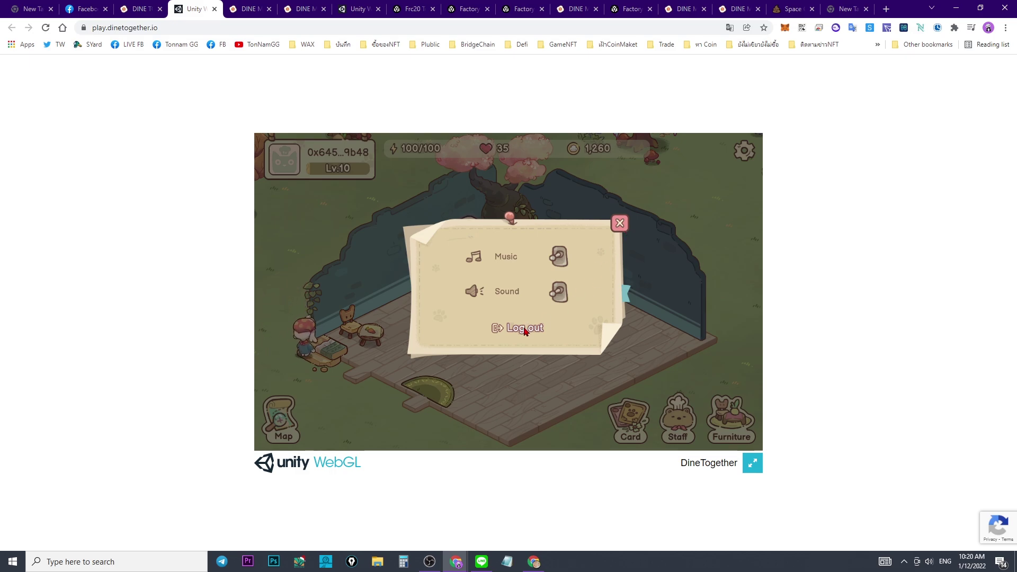
click(620, 224)
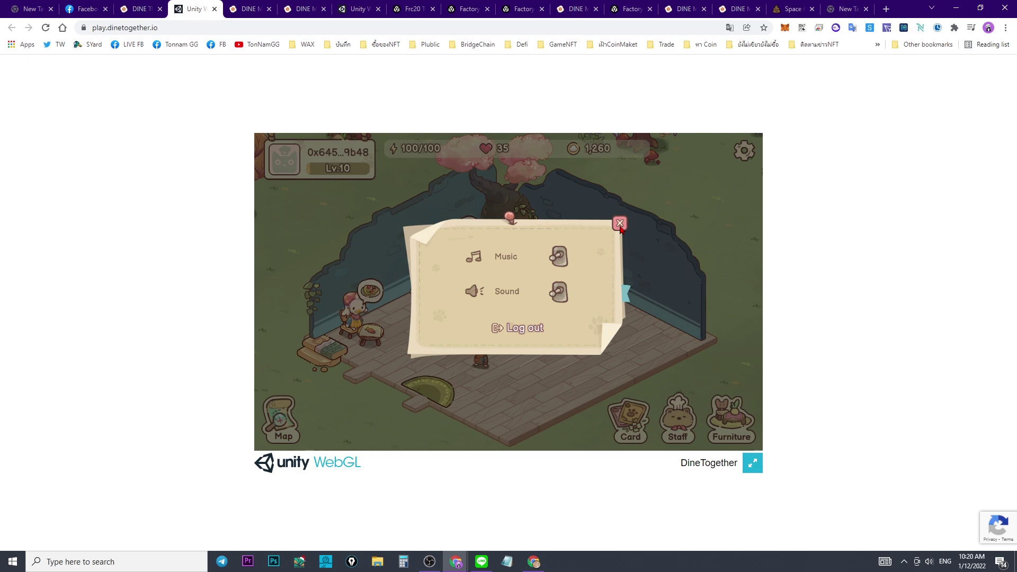
click(620, 224)
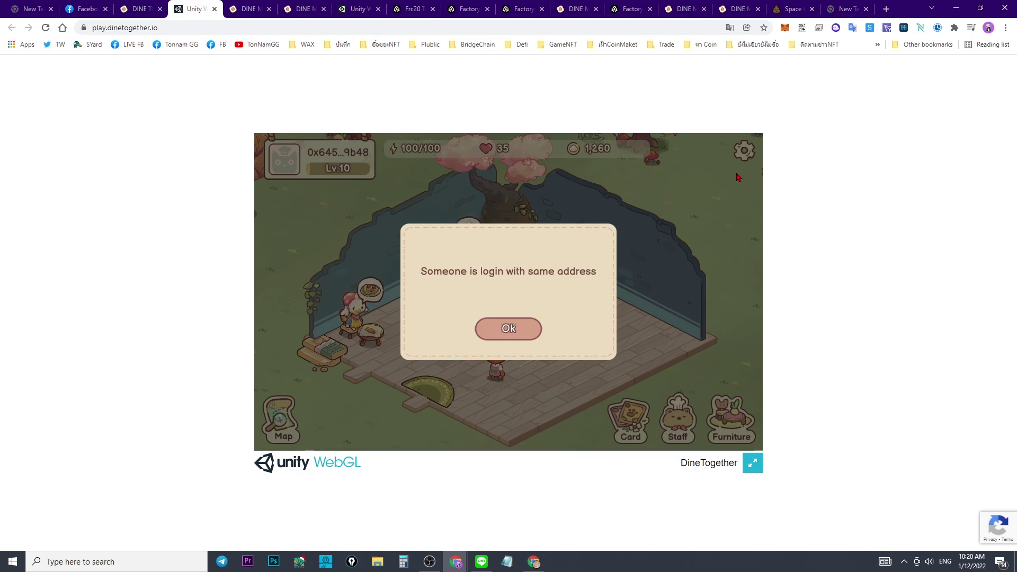
click(508, 328)
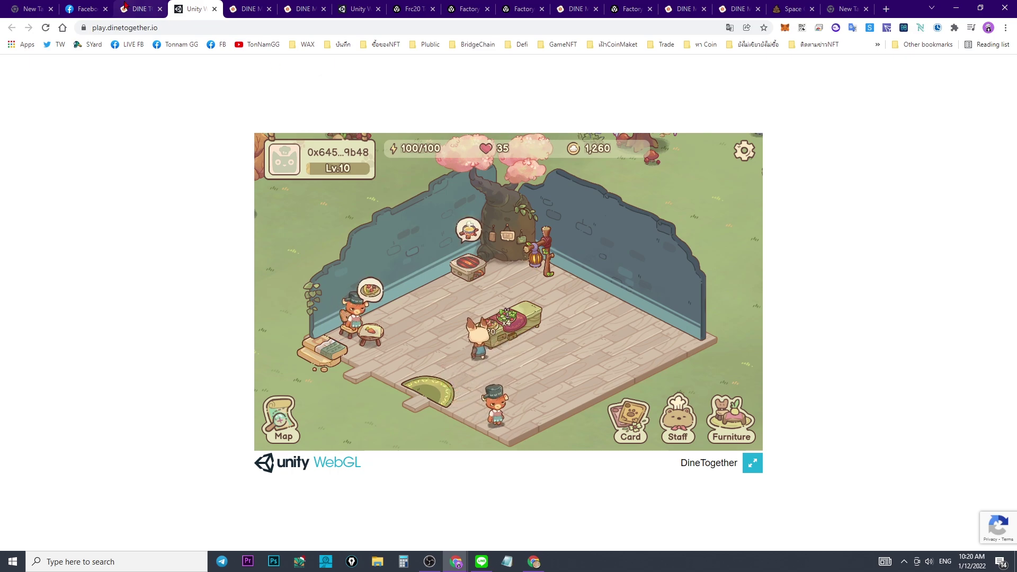
Return to the marketplace chef inventory and look at the chef, furniture, land and bundle offers in Offering
click(140, 9)
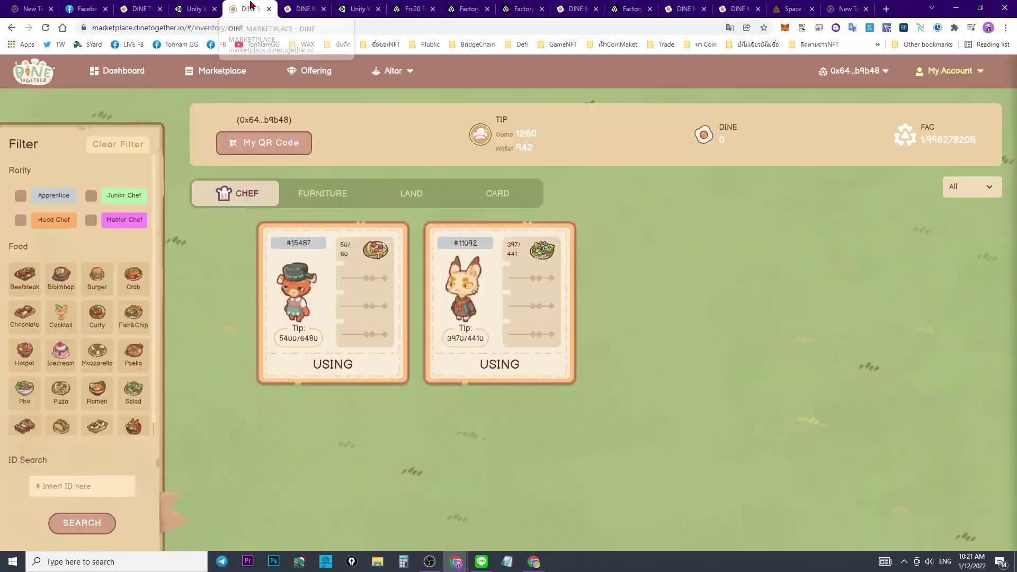
click(248, 6)
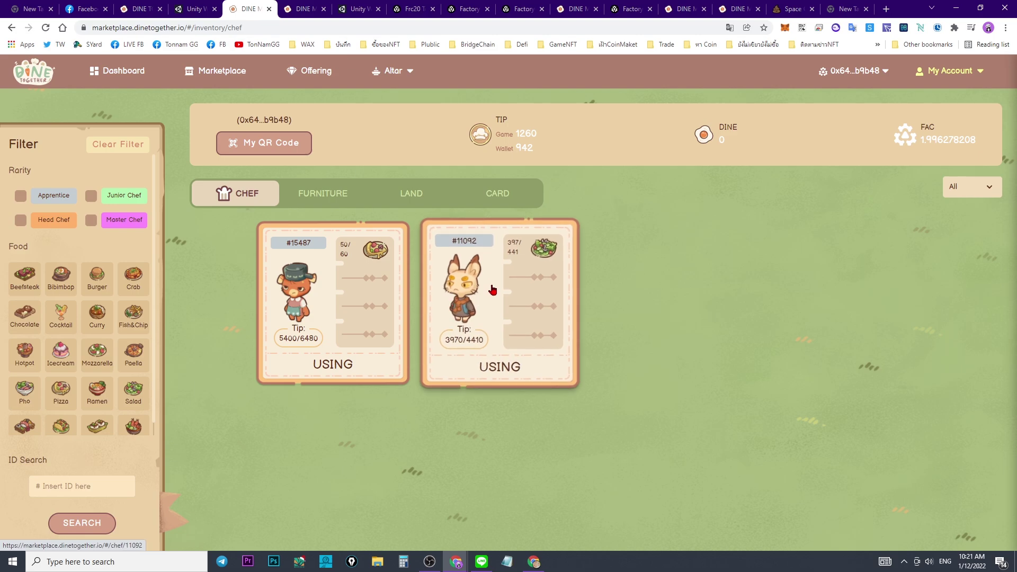
click(317, 72)
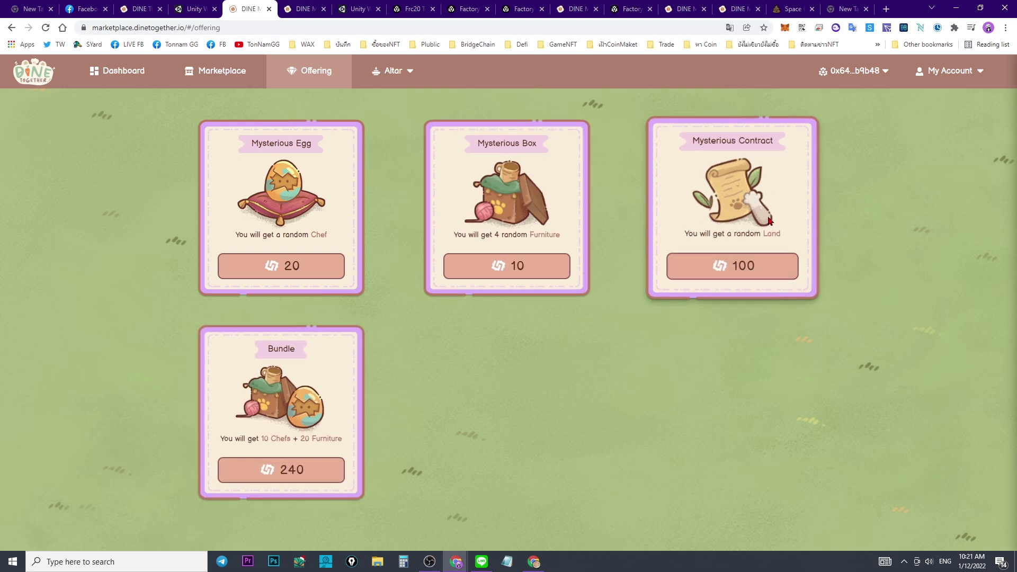
Browse the marketplace's furniture listings and filter them to the Asgard homeland and Elite rarity
click(220, 79)
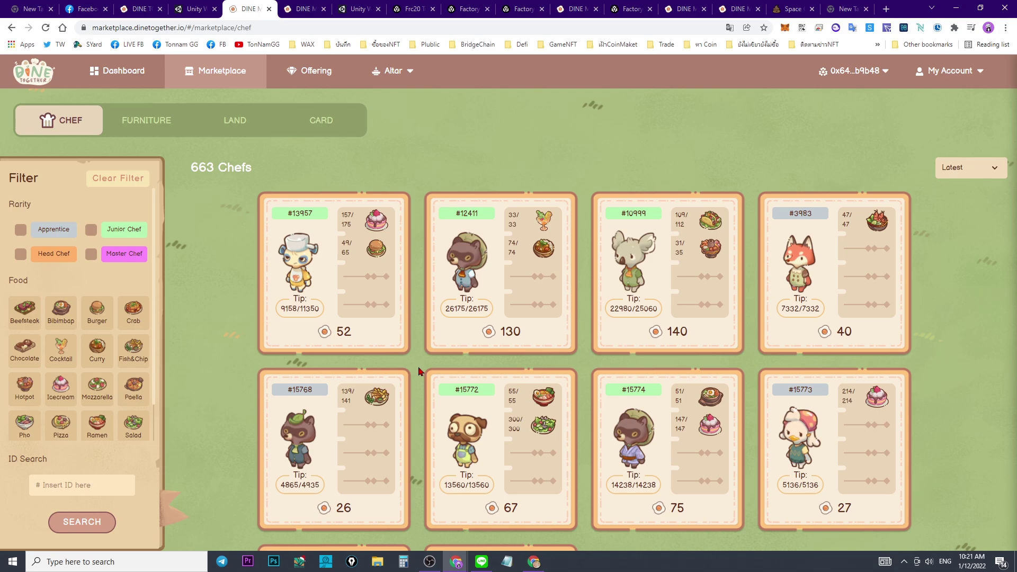
click(162, 127)
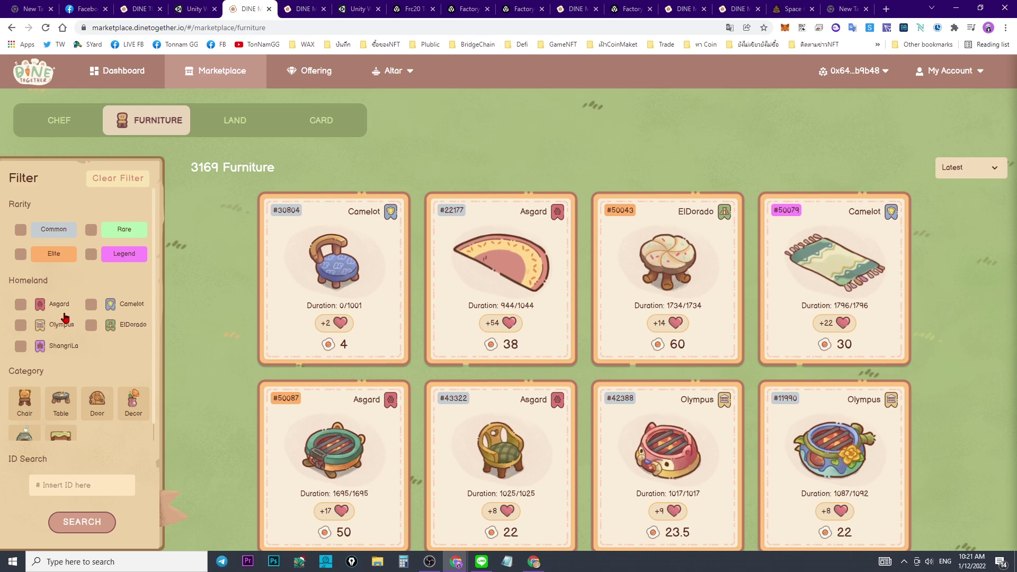
click(21, 304)
scroll(100, 337, down, 1)
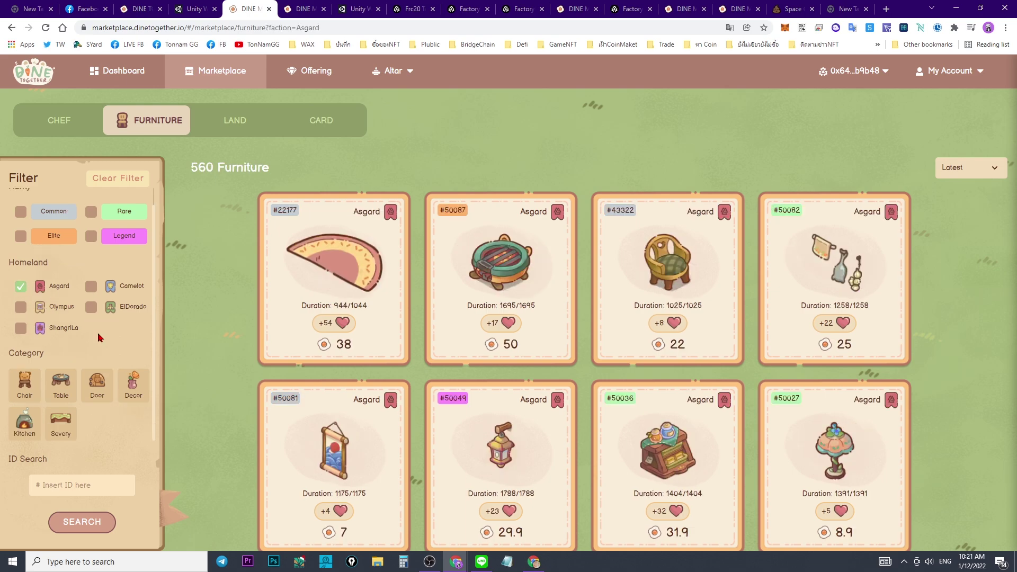
click(20, 236)
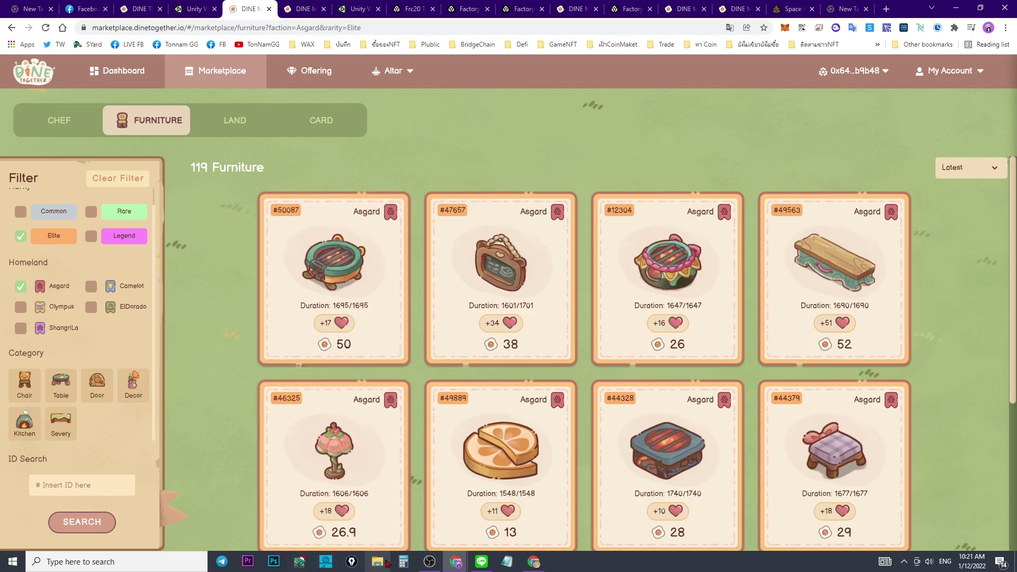
Switch to Calculator and multiply 0.15 by 50 to work out the value of the 50 DINE furniture listing
click(404, 561)
text(50)
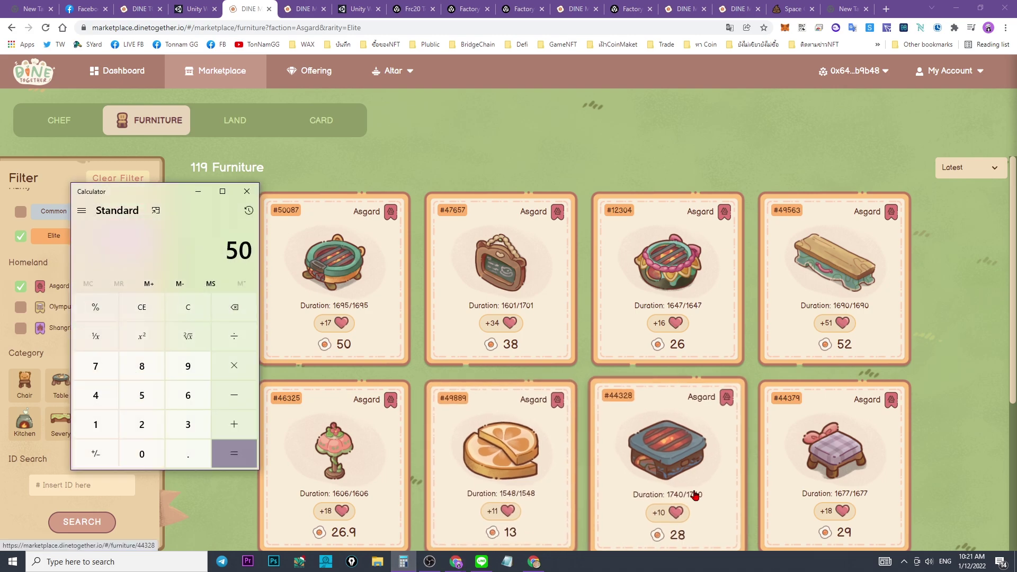
text( × 0.15)
key(Return)
key(alt+Tab)
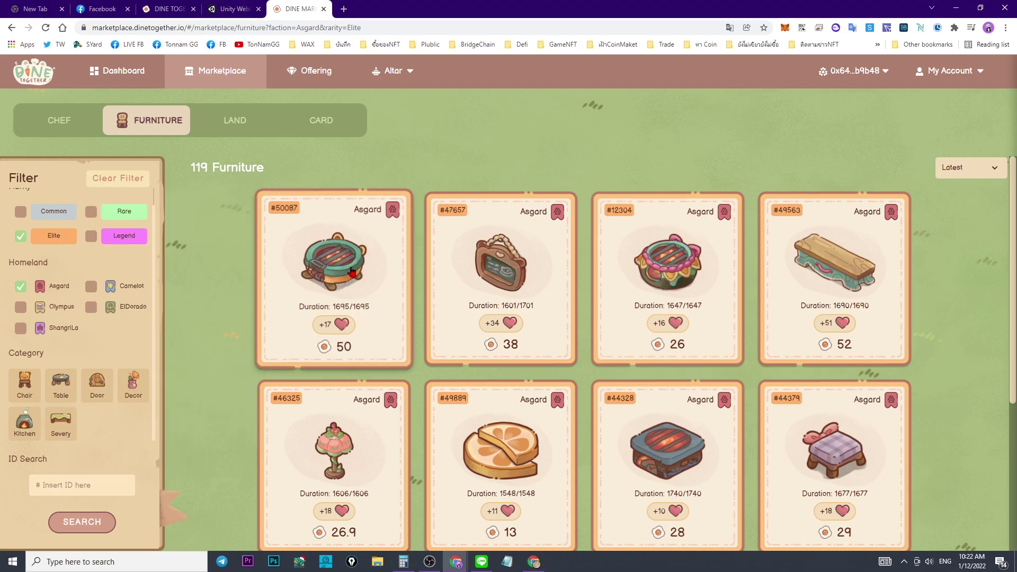
key(alt+Tab)
text(*50)
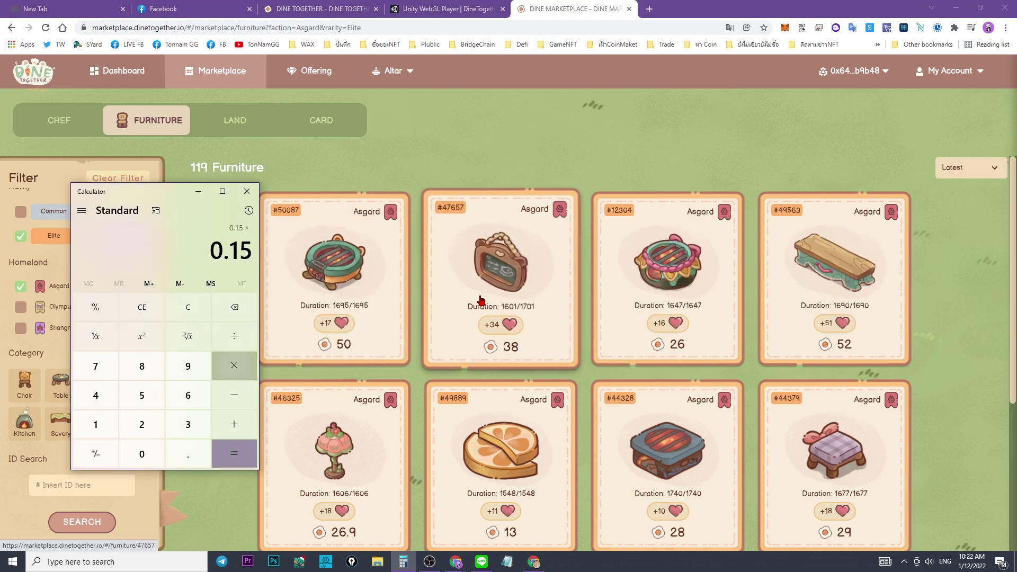
key(Return)
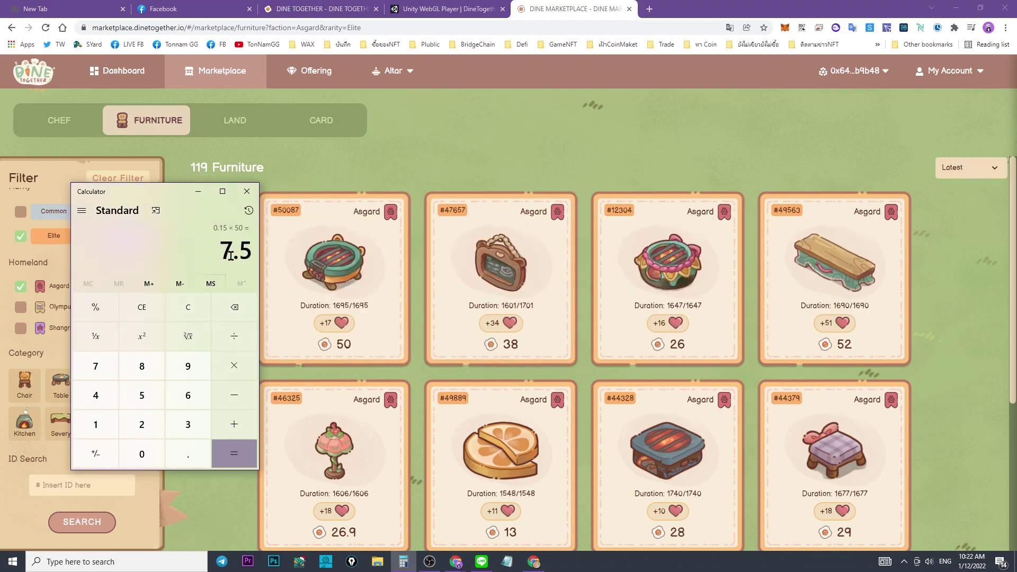
Move the calculator off the first listing, multiply the result by 4, and minimize the calculator
drag(169, 192, 627, 211)
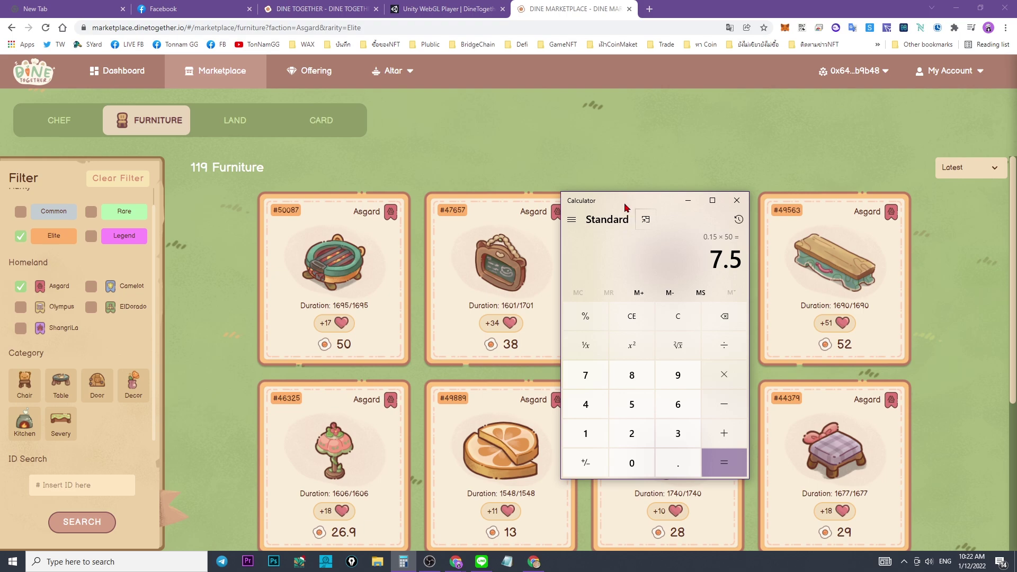
text(4)
key(Return)
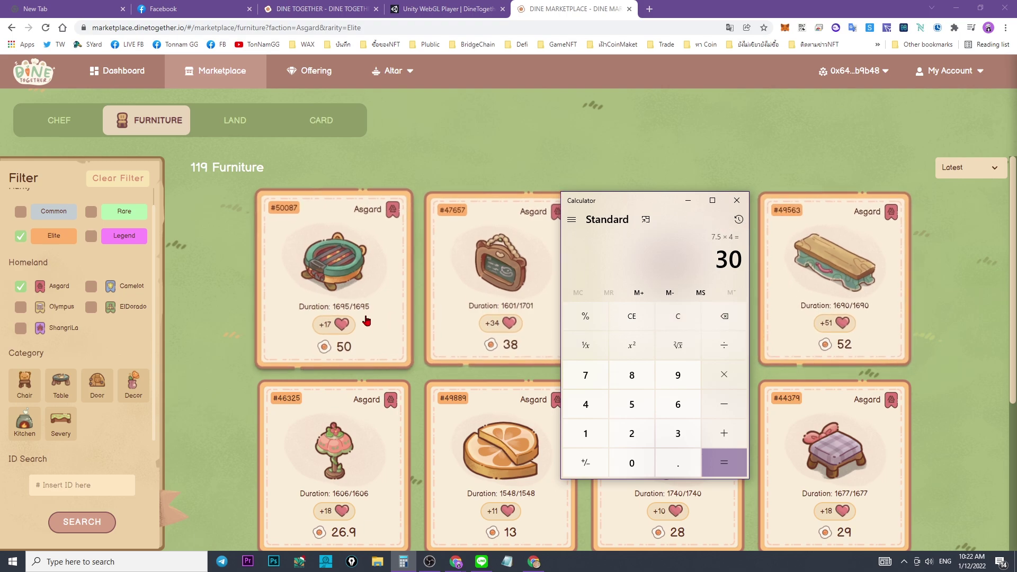
click(688, 200)
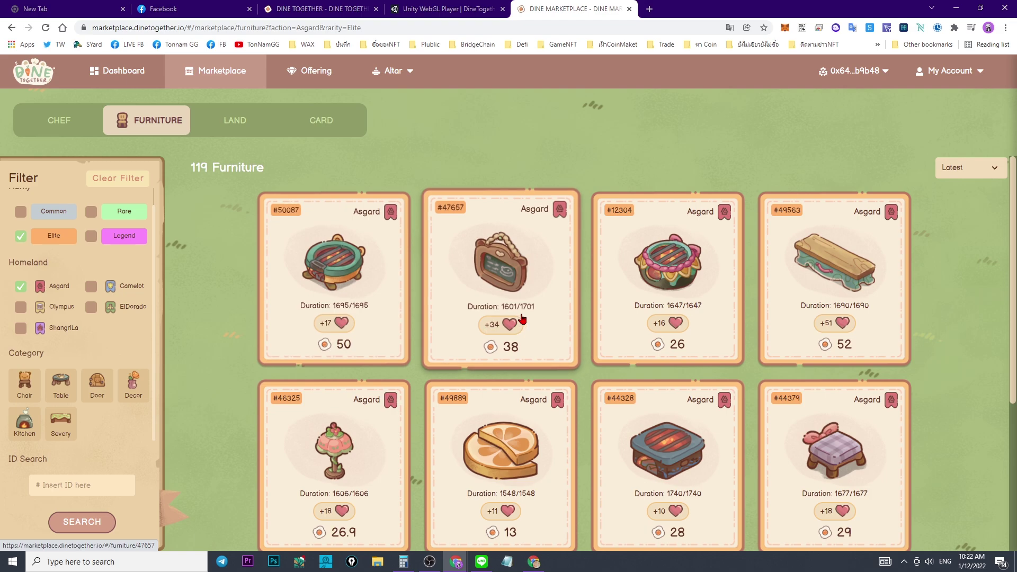
Sort the filtered furniture by Lowest Price and restrict it to the Chair category
click(971, 167)
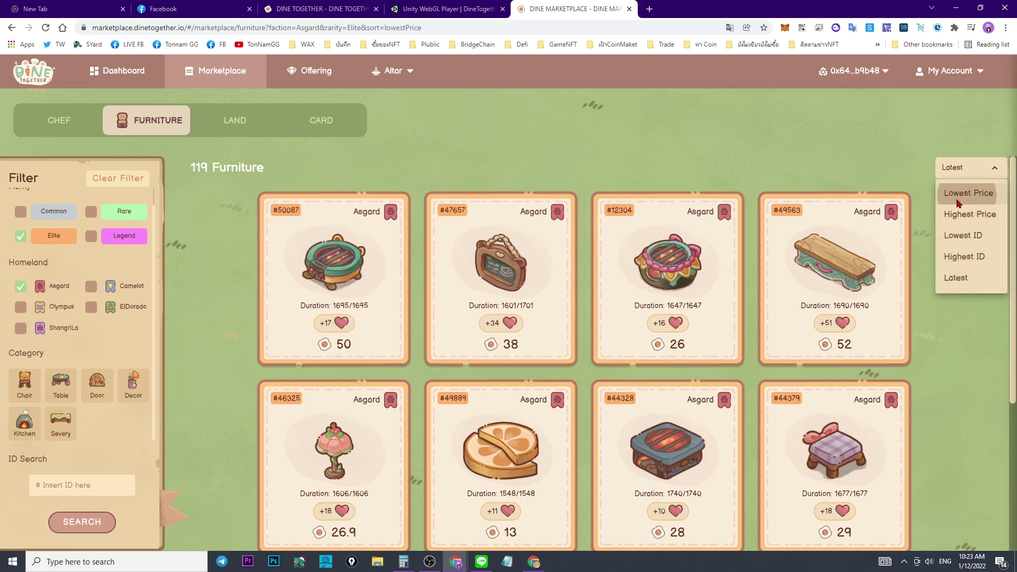
click(958, 193)
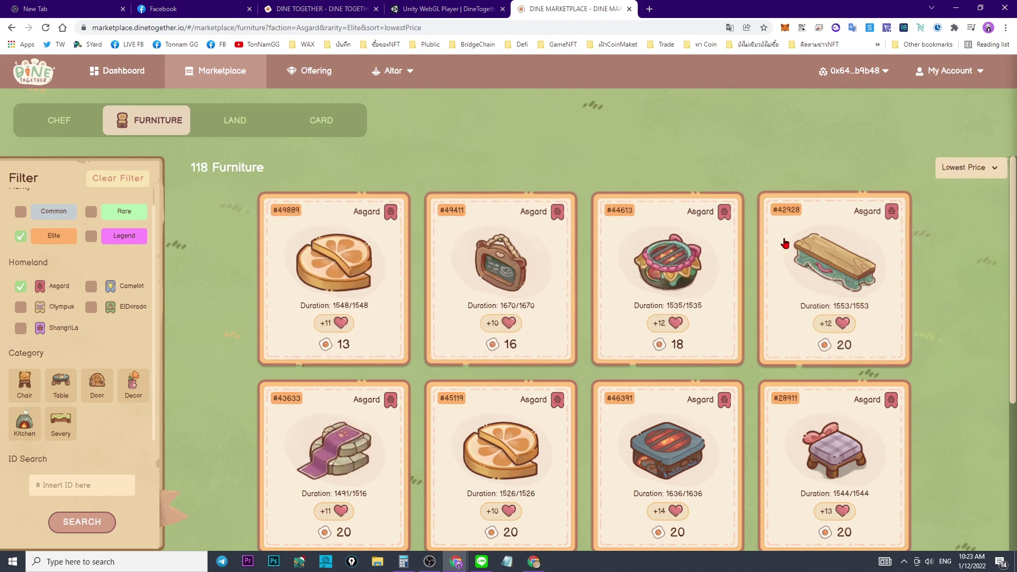
click(17, 391)
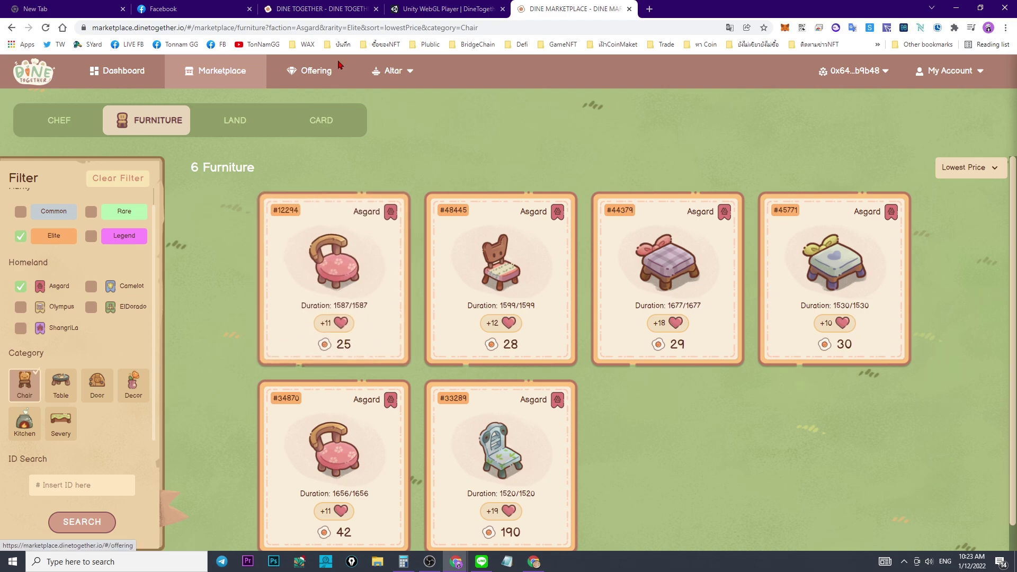
Go back to the marketplace's Offering page and close the web game's browser tab
click(318, 71)
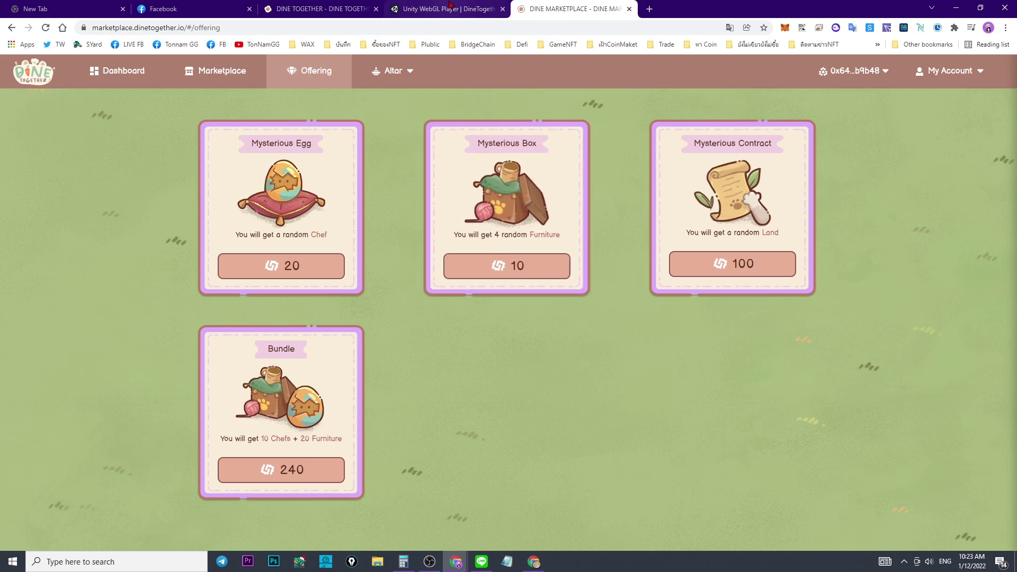
click(450, 4)
click(503, 8)
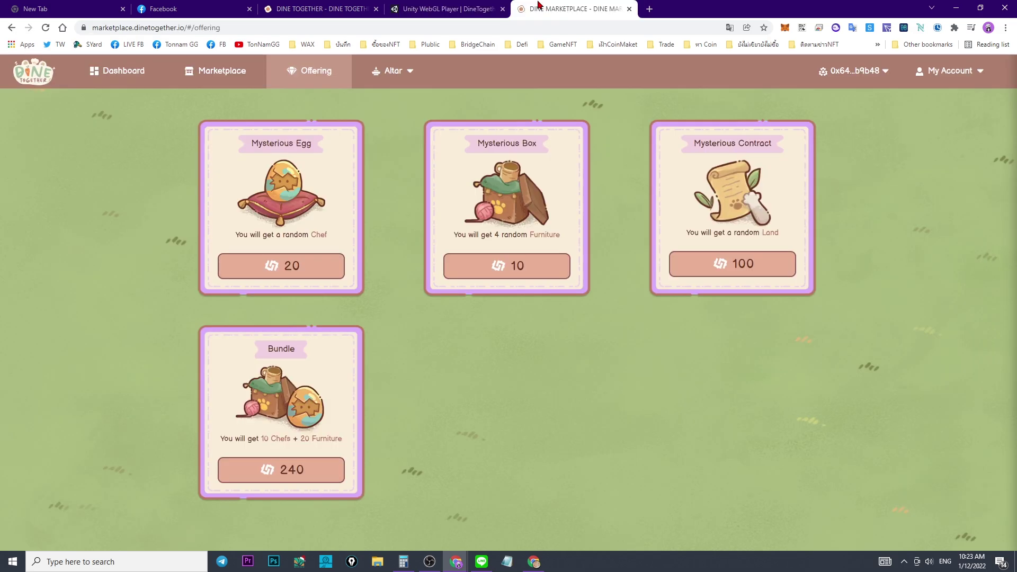
Open the official DINE contract page from the DINE TOGETHER homepage and go on to FactoryChain's token swap page
click(341, 4)
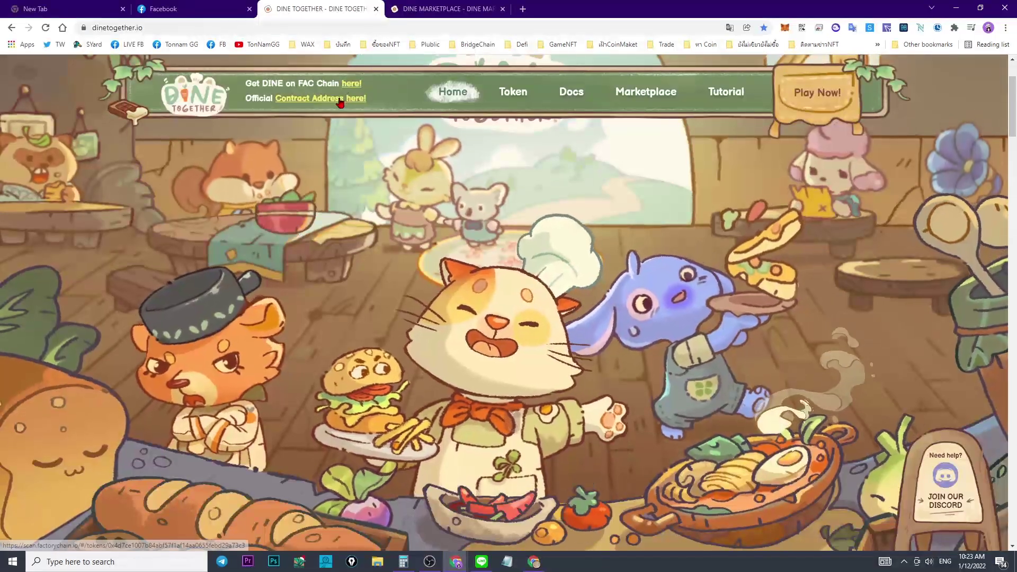
click(320, 98)
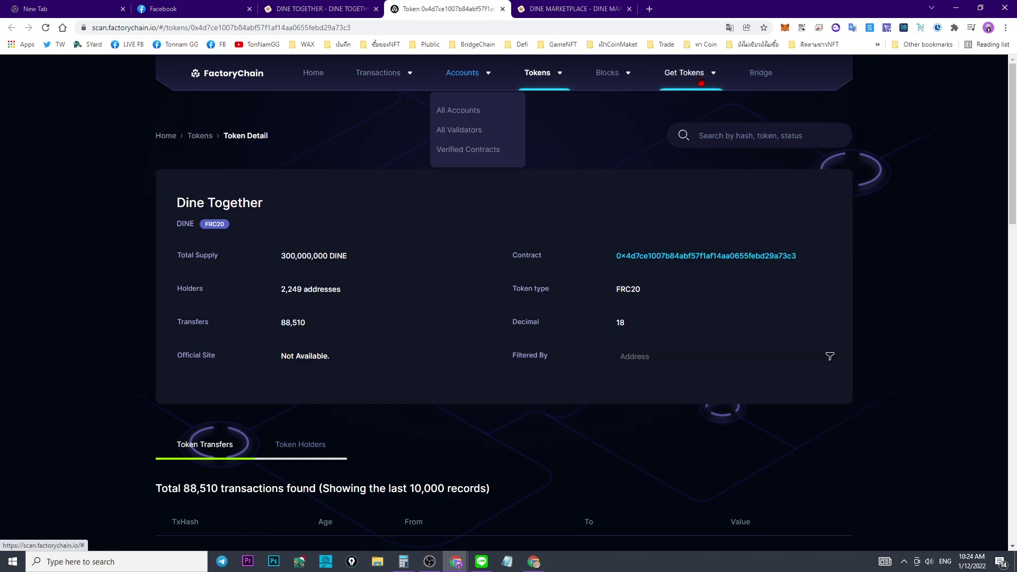
click(672, 111)
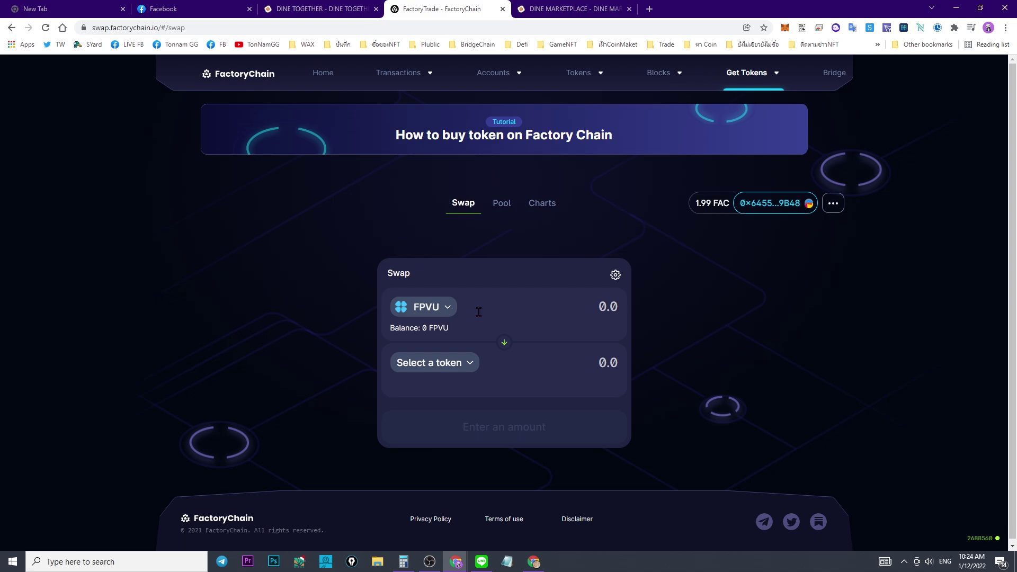
Set up a swap from FUSD to DINE using the maximum available FUSD balance
click(430, 309)
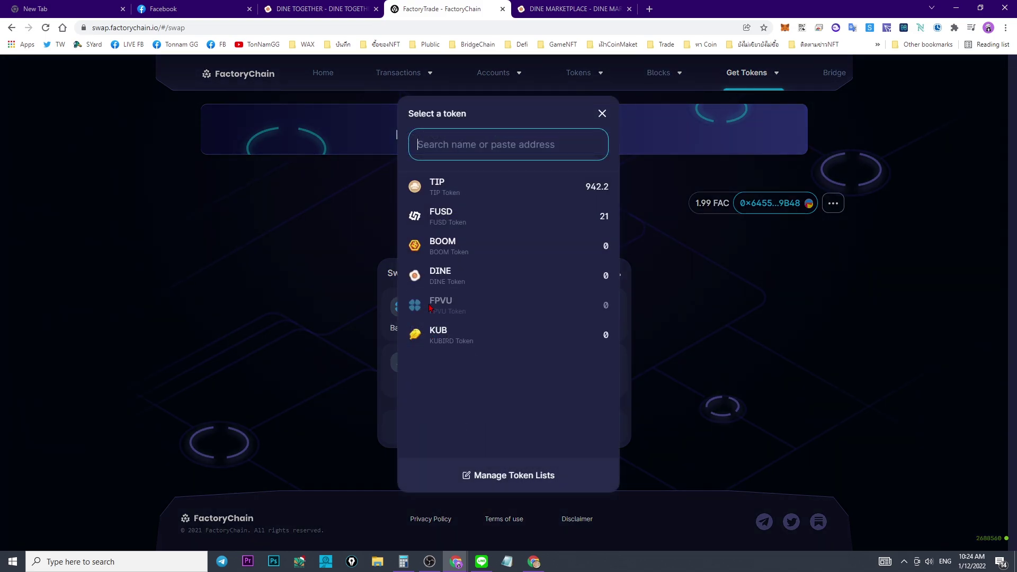
click(453, 217)
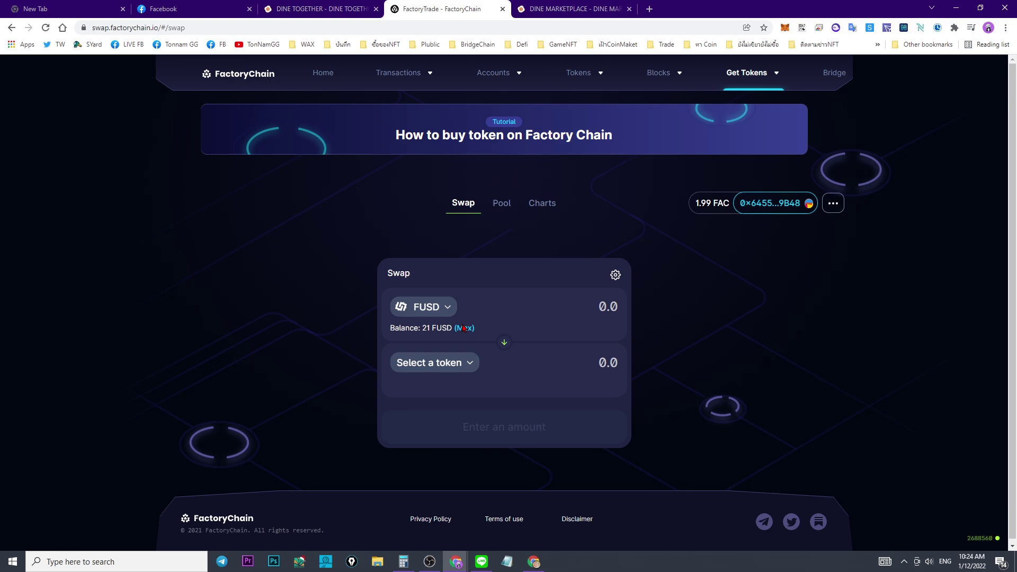
click(438, 366)
click(444, 275)
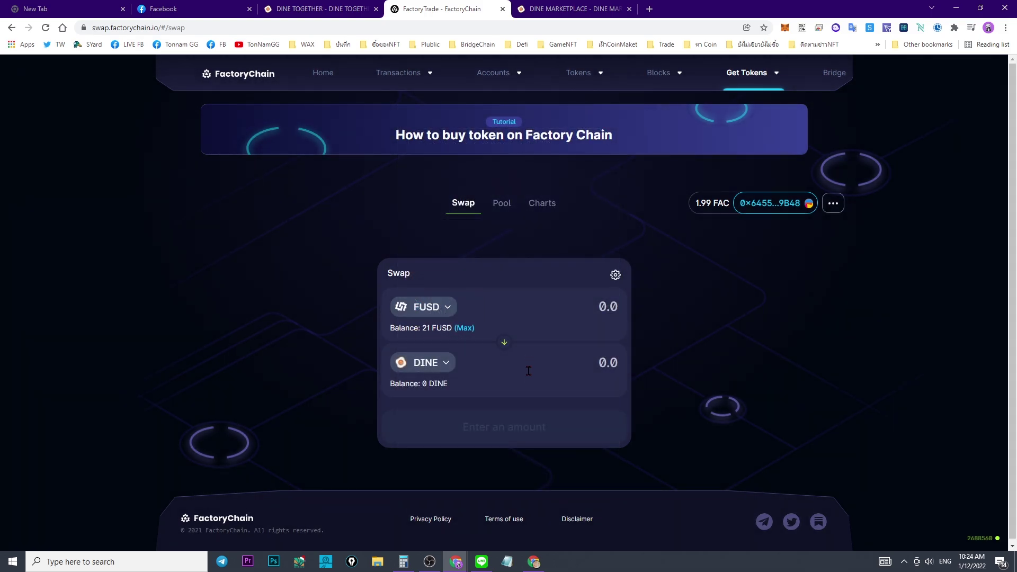
click(465, 328)
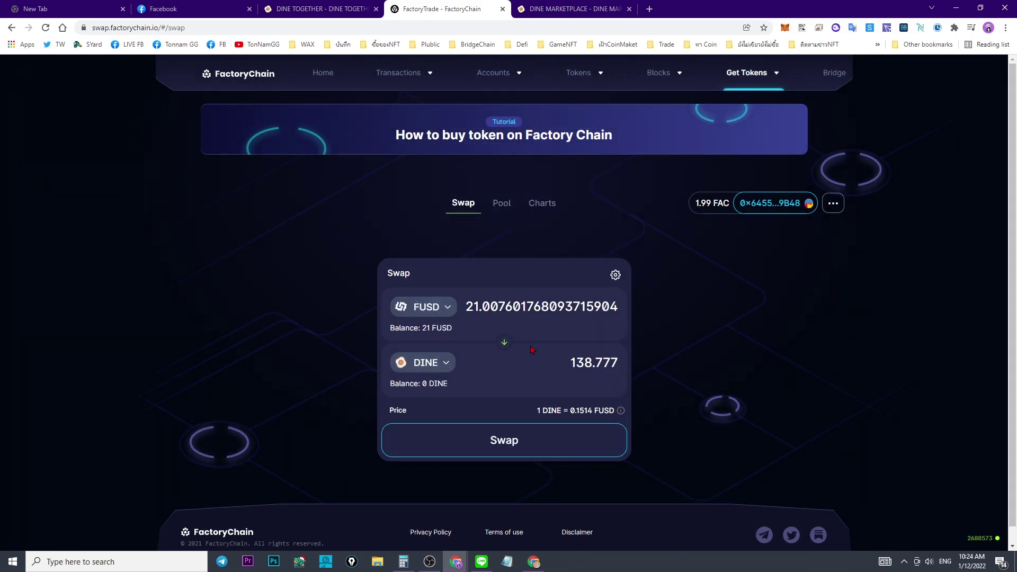
Confirm the FUSD-to-DINE swap, approve the transaction in the wallet, and check the DINE balance among the wallet assets
click(505, 447)
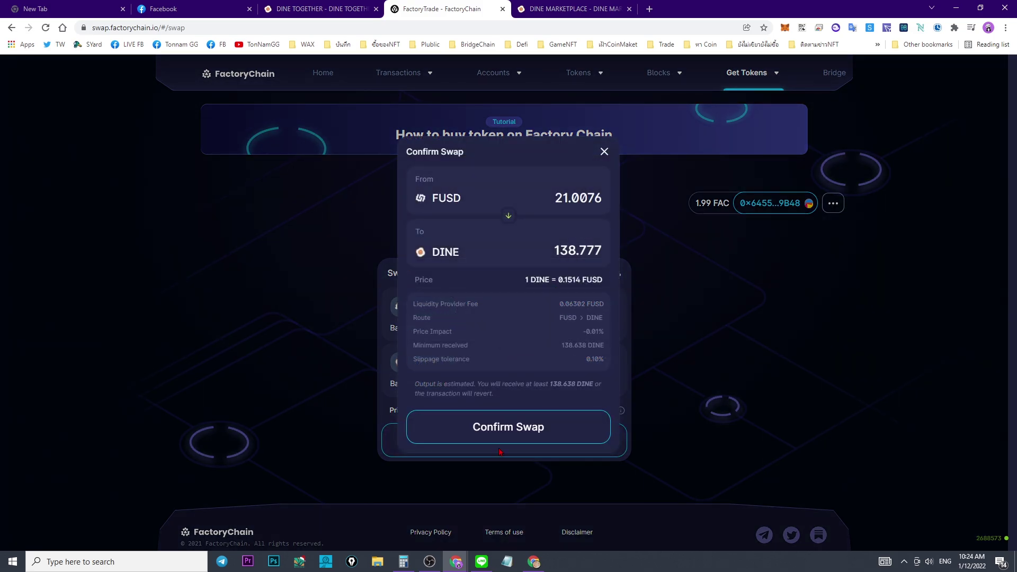
click(504, 434)
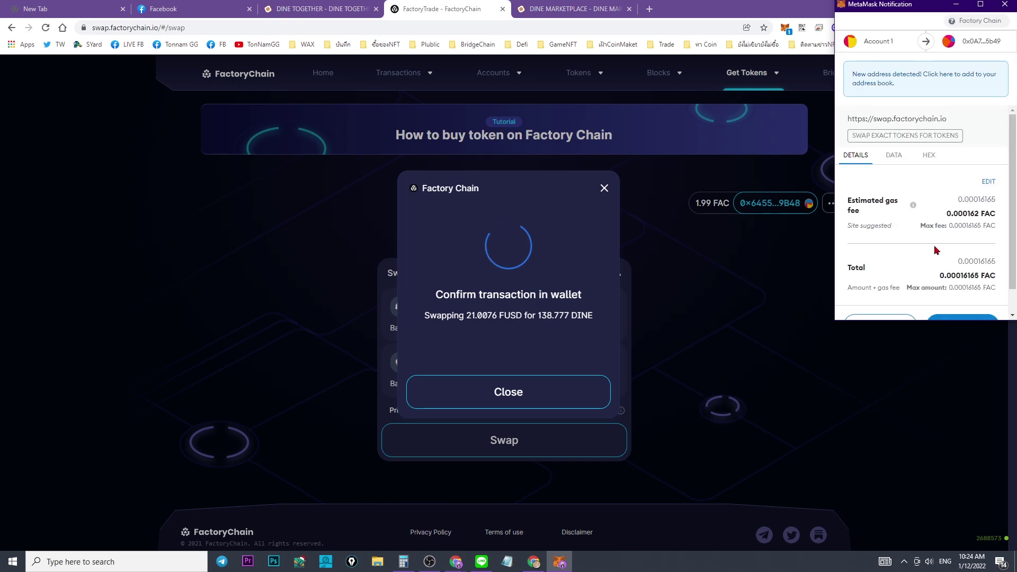
scroll(938, 254, down, 2)
click(957, 297)
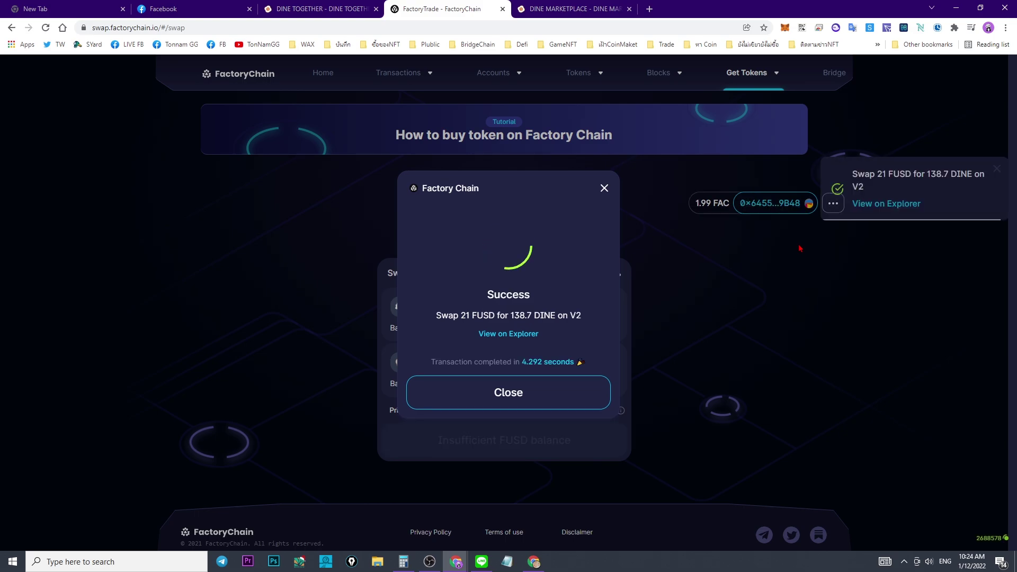
click(519, 391)
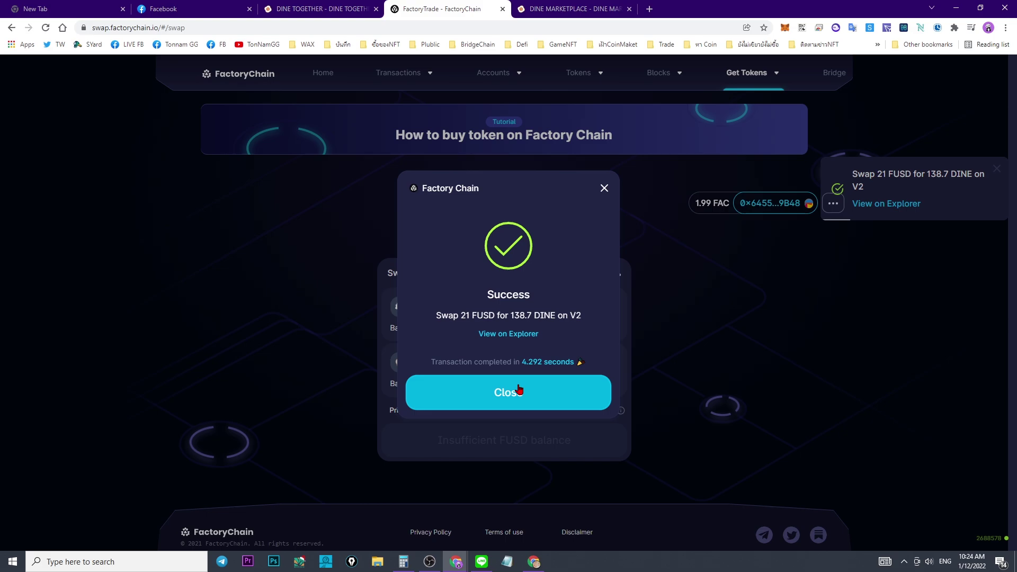
click(520, 391)
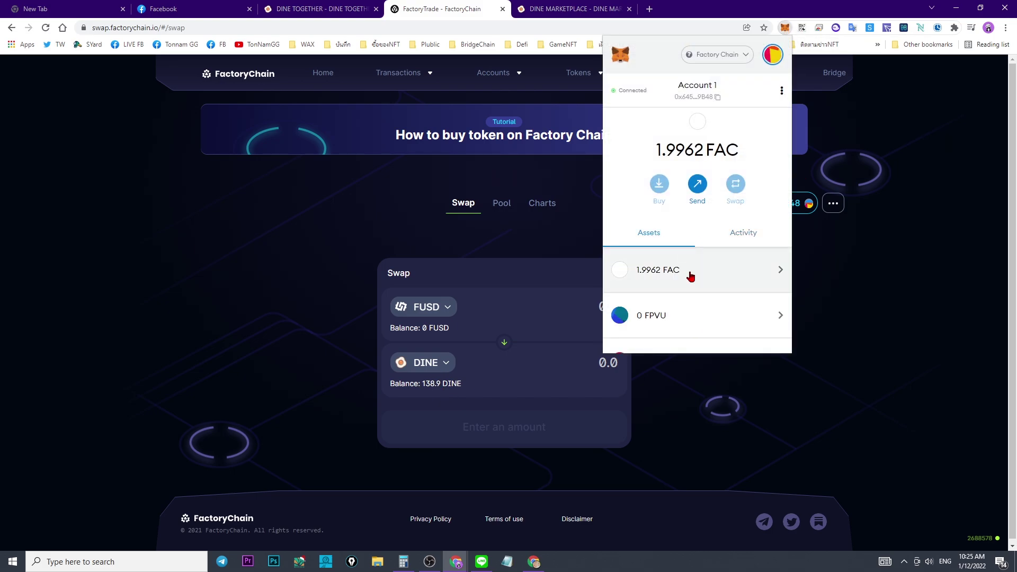
scroll(711, 309, down, 5)
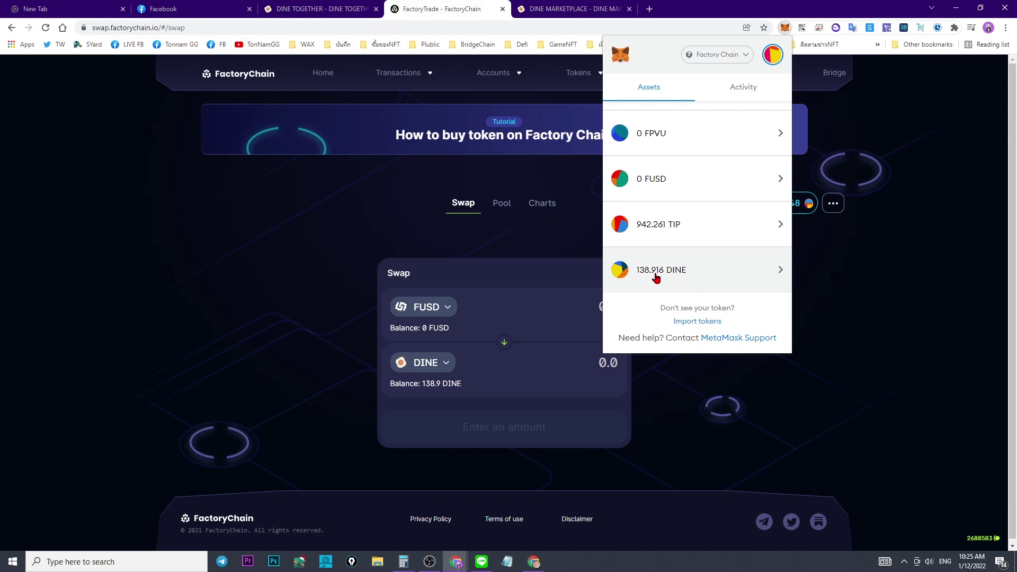
click(290, 288)
Return to the DINE marketplace's item listings and close the extra Offering page opened from the DINE TOGETHER homepage
click(312, 9)
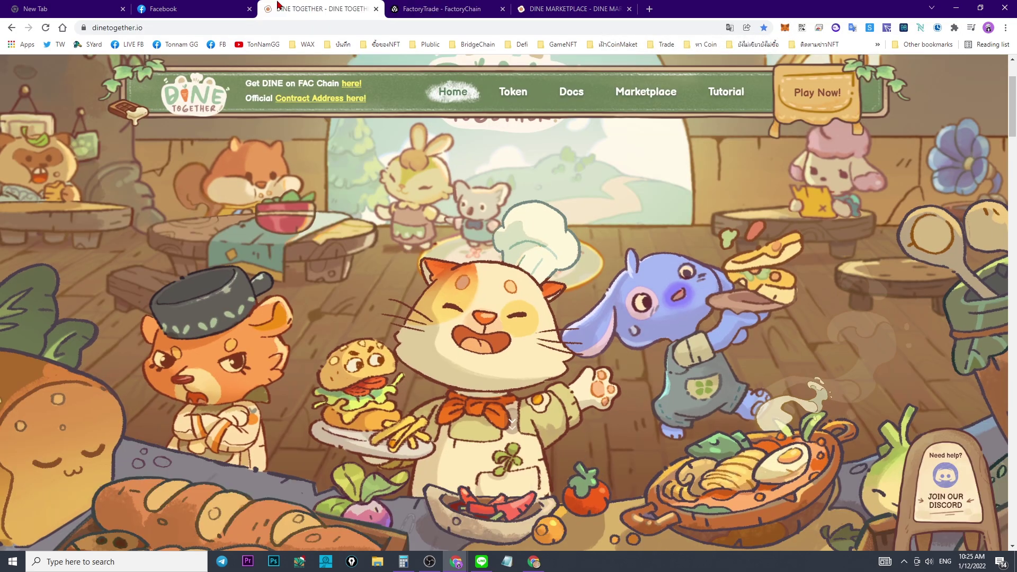
click(644, 95)
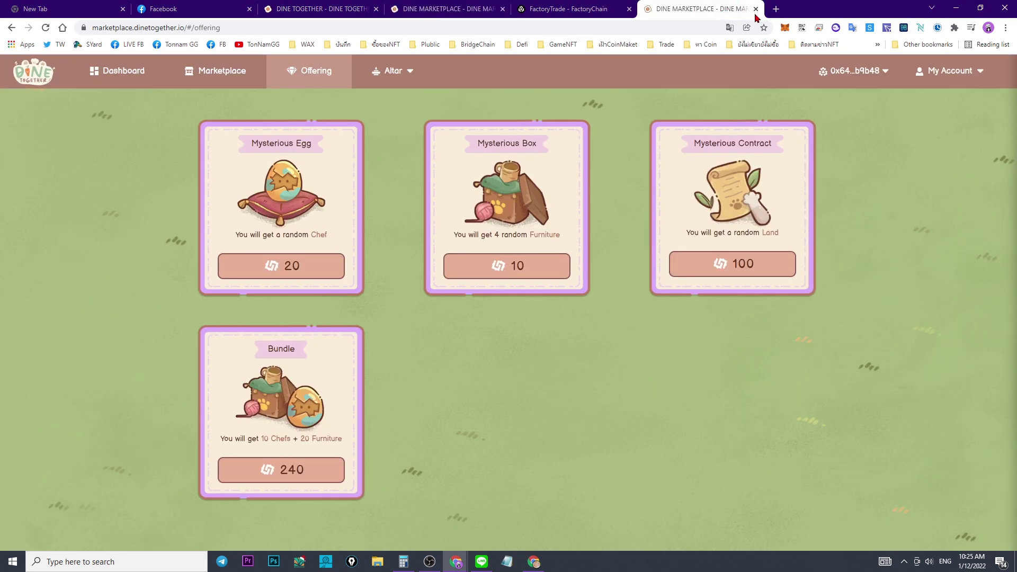
click(757, 9)
click(233, 70)
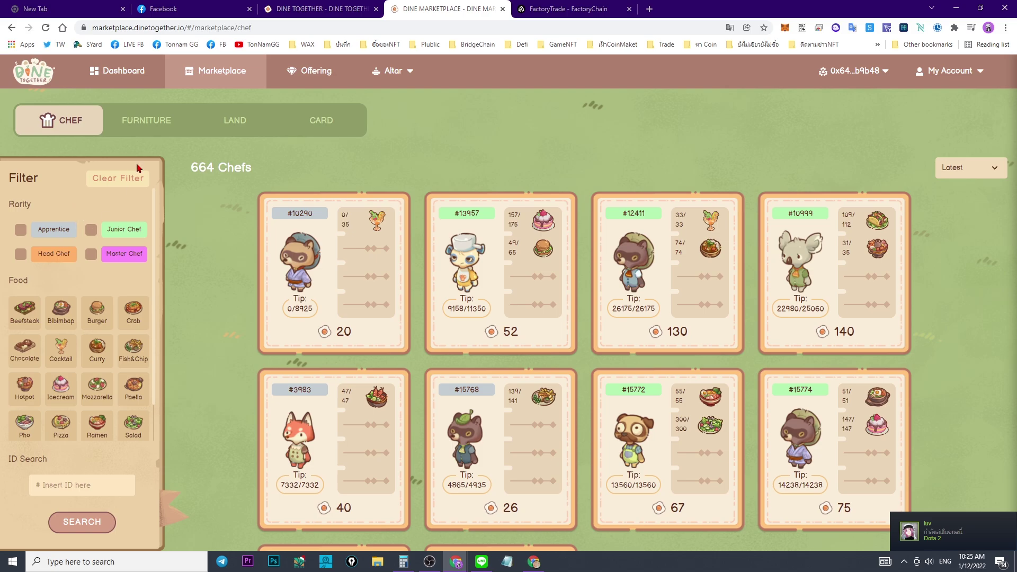
Filter the marketplace furniture to Legend chairs from the Asgard homeland, sorted by Lowest Price
click(162, 123)
click(18, 407)
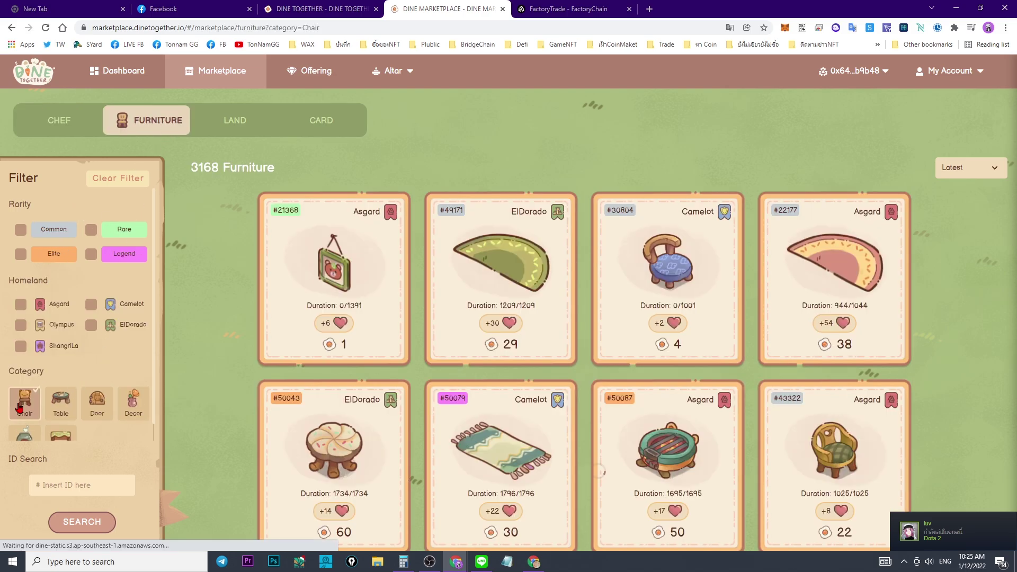
scroll(22, 403, down, 1)
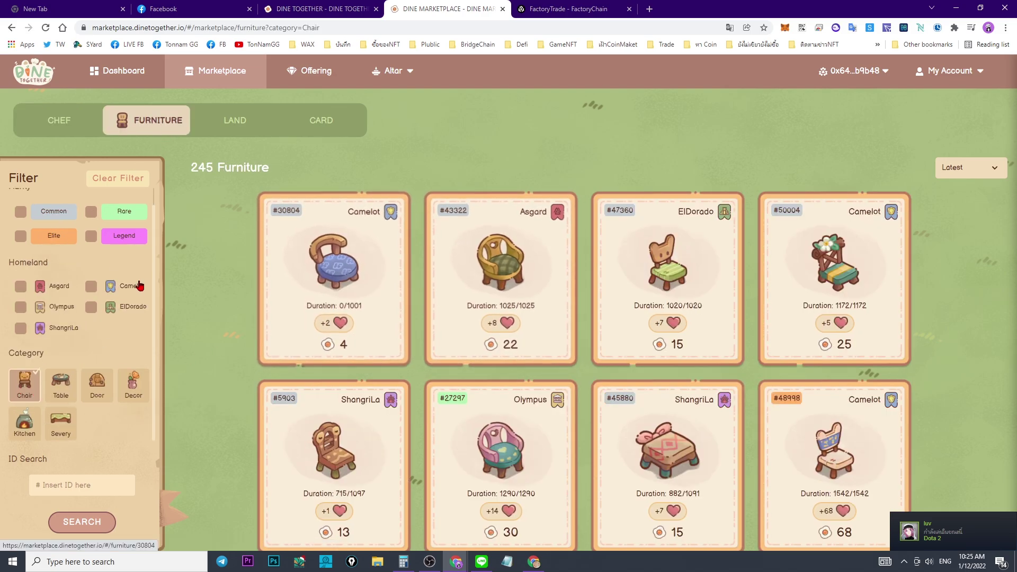
click(91, 240)
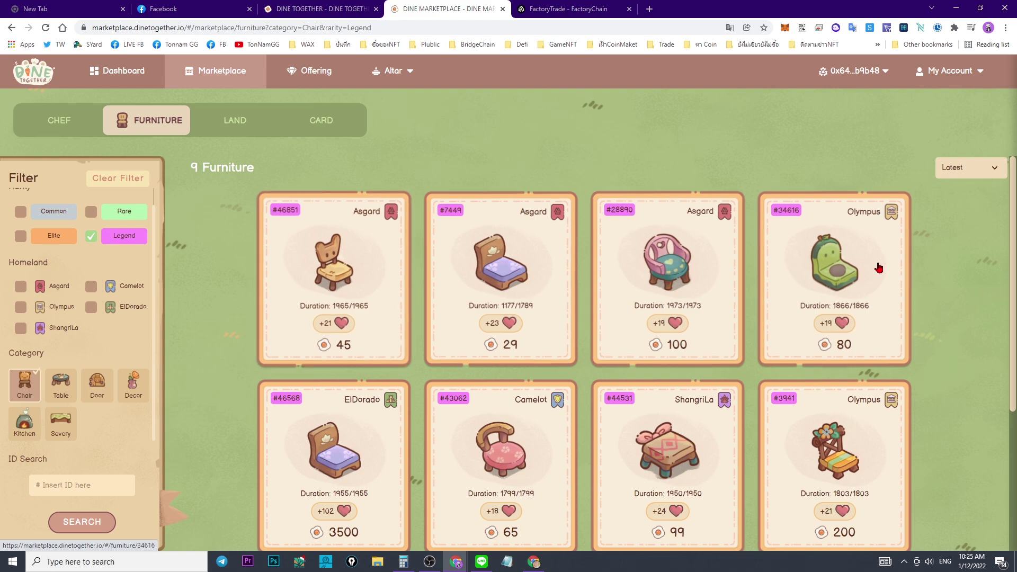
click(944, 168)
click(960, 204)
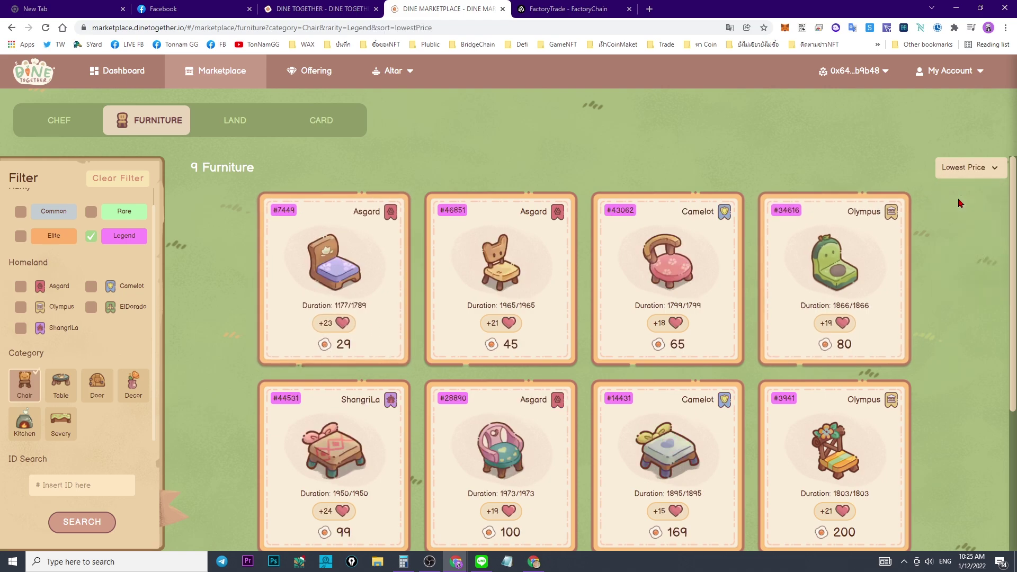
click(21, 287)
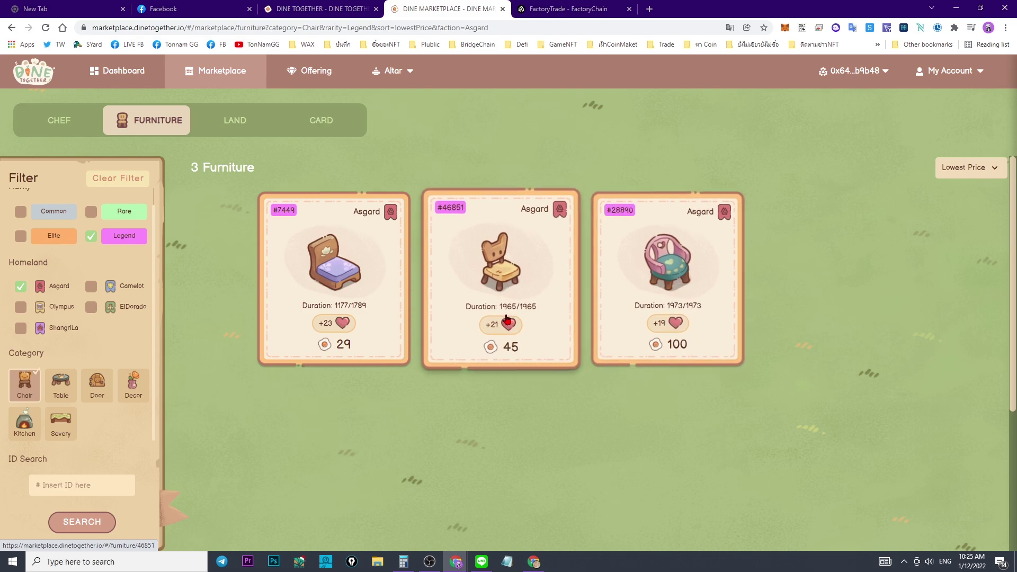
Calculate the cost of the 45 DINE chair by multiplying 45 by 0.15 in Calculator
click(407, 558)
text(45*0.1)
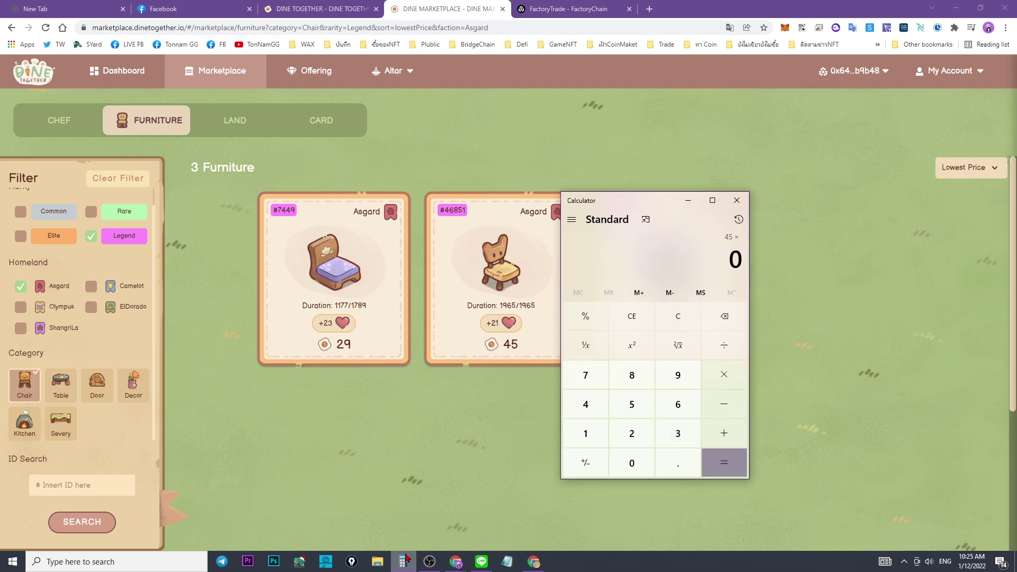
text(5)
key(Return)
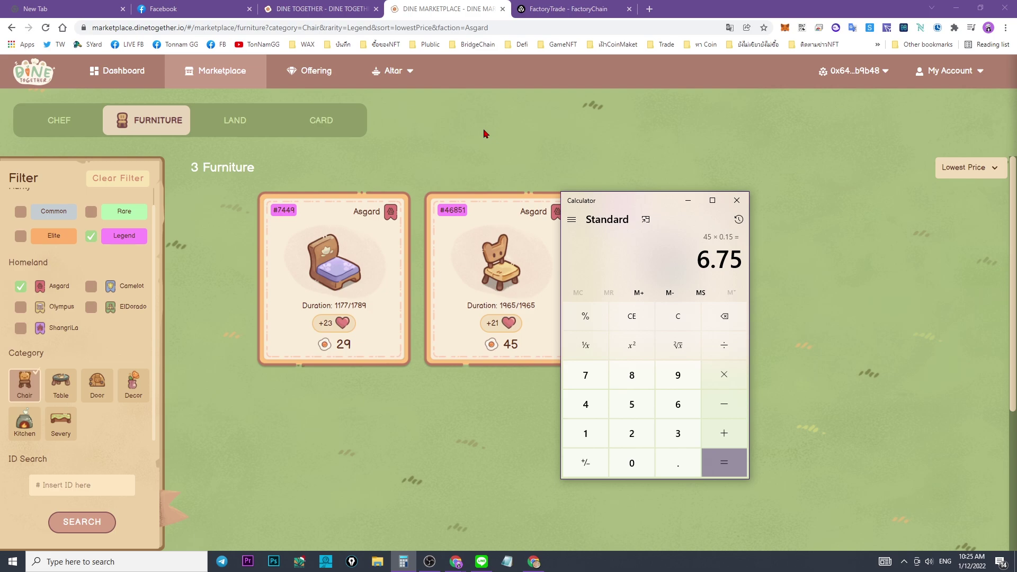
Switch the Asgard chair listing's rarity filter from Legend to Elite and bring Calculator back up
click(91, 236)
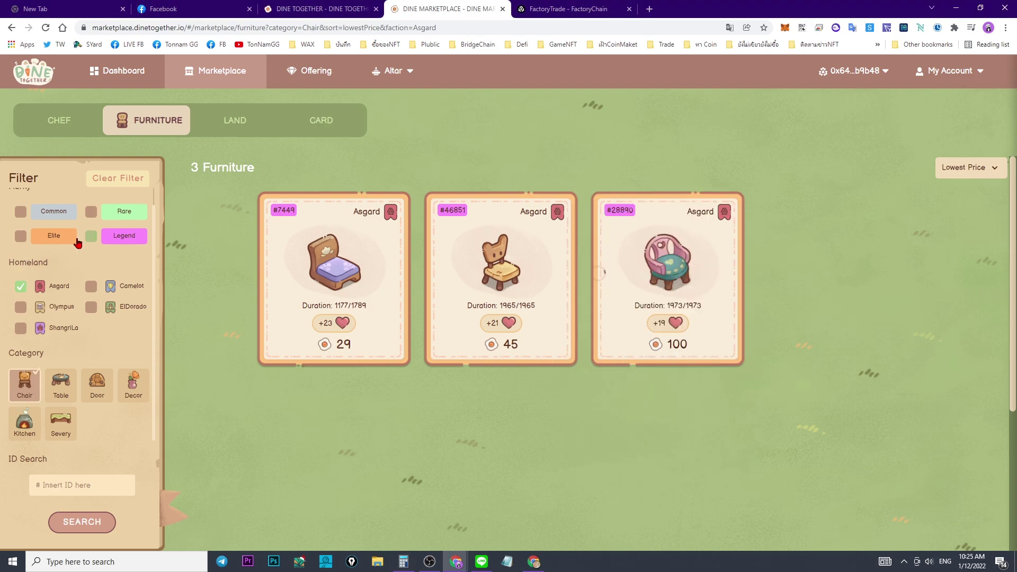
click(20, 235)
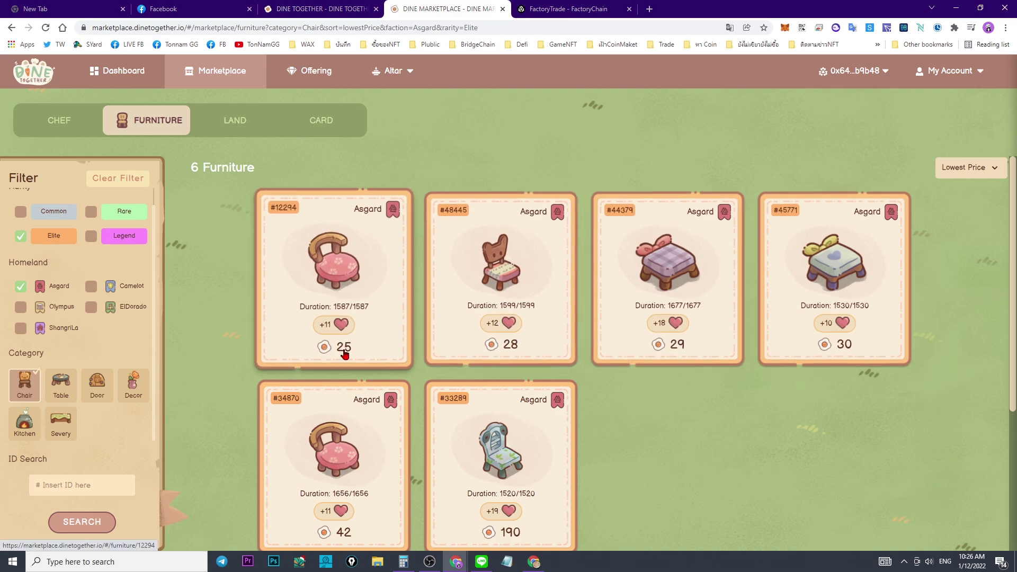
click(403, 562)
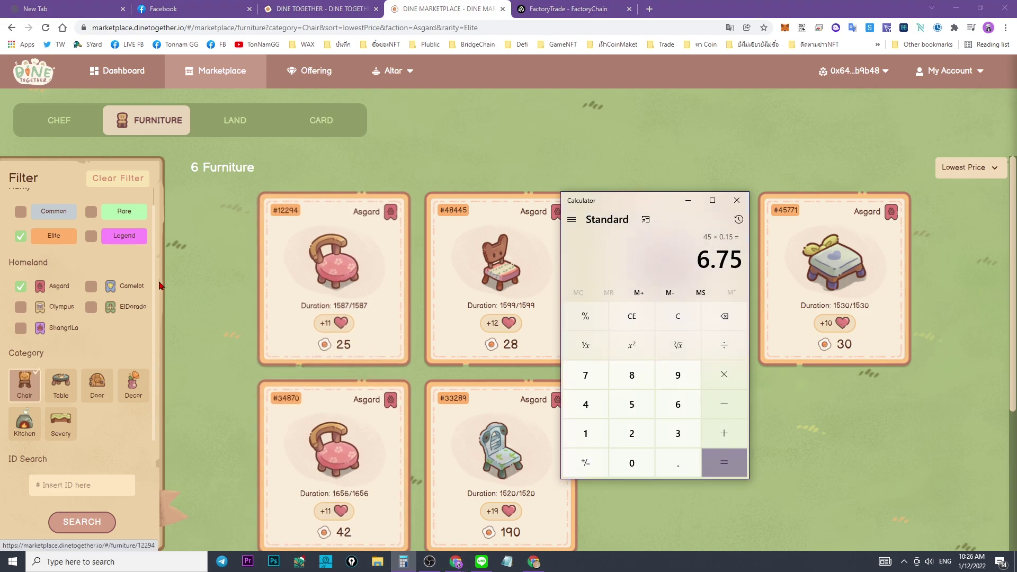
Compare the Legend Asgard chairs with the Elite ones by changing the rarity filter to Legend and back to Elite
click(91, 236)
click(20, 236)
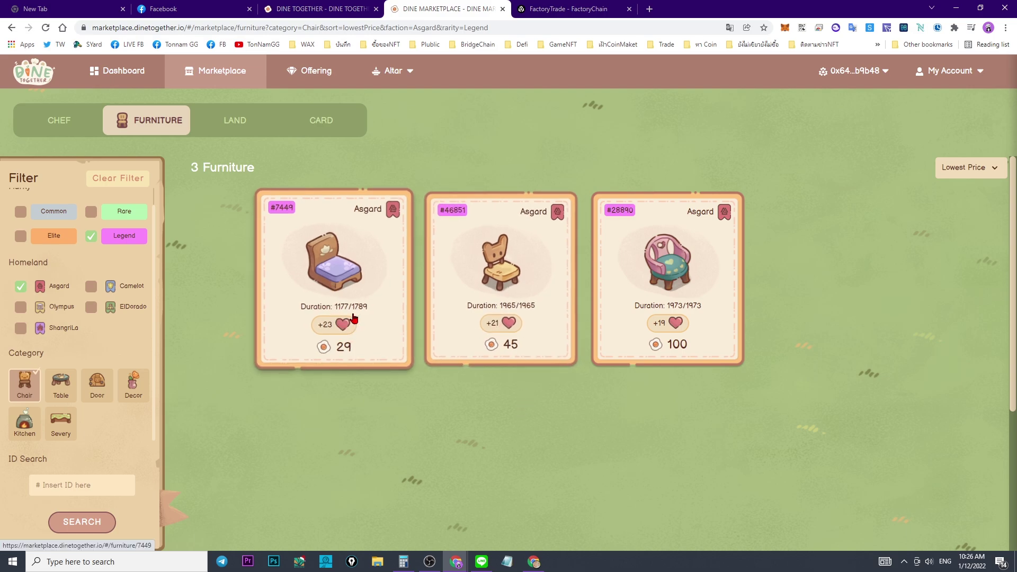
click(20, 235)
click(91, 236)
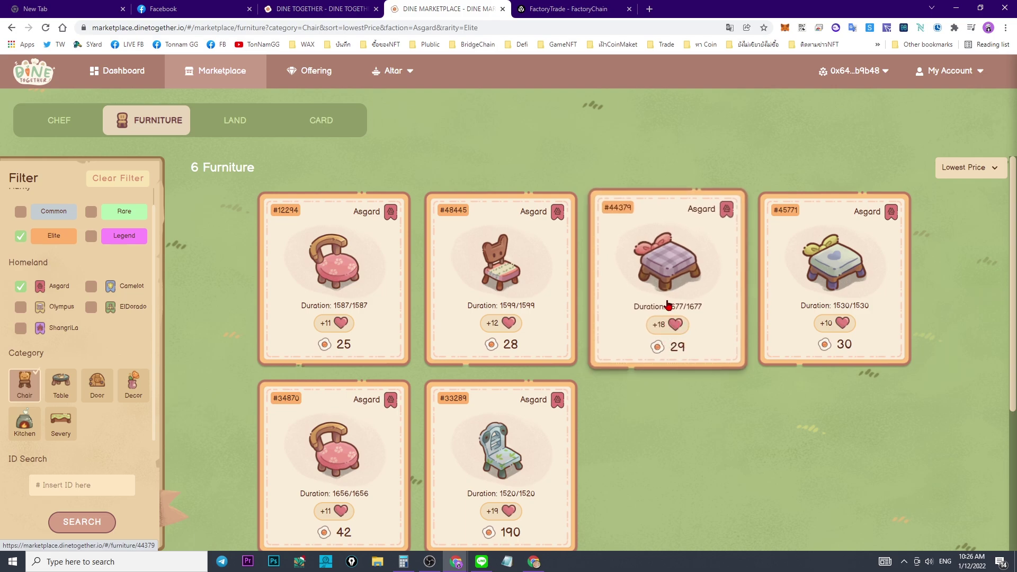
Start buying Elite Asgard chair #44379 for 29 DINE and grant the marketplace permission to access DINE in the wallet
click(673, 327)
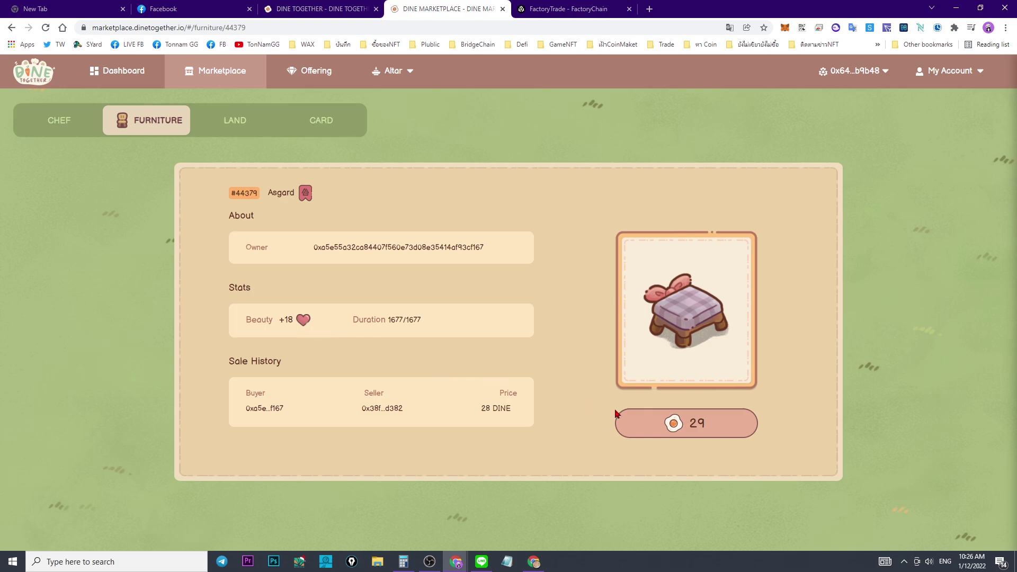
click(645, 423)
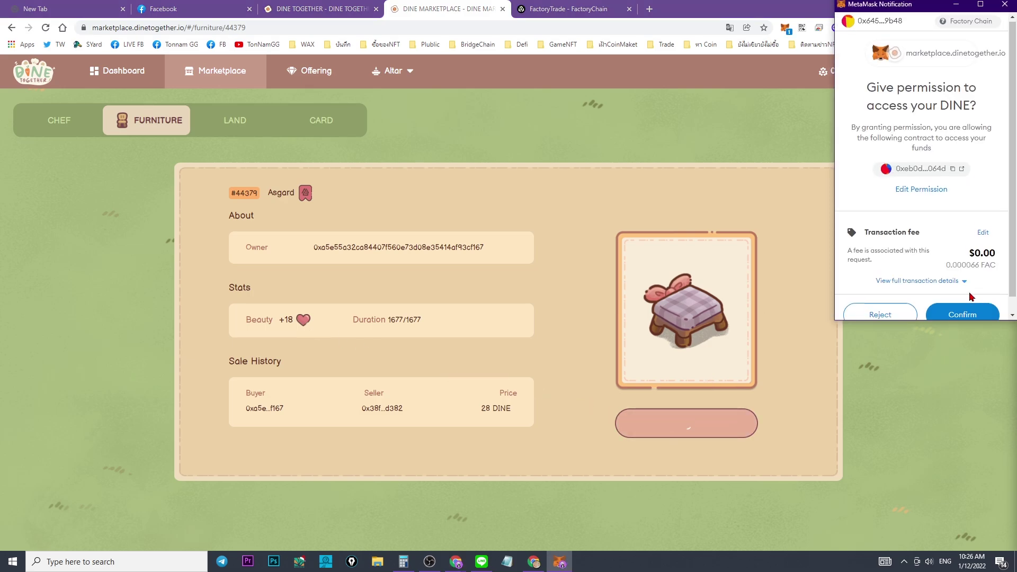
click(970, 298)
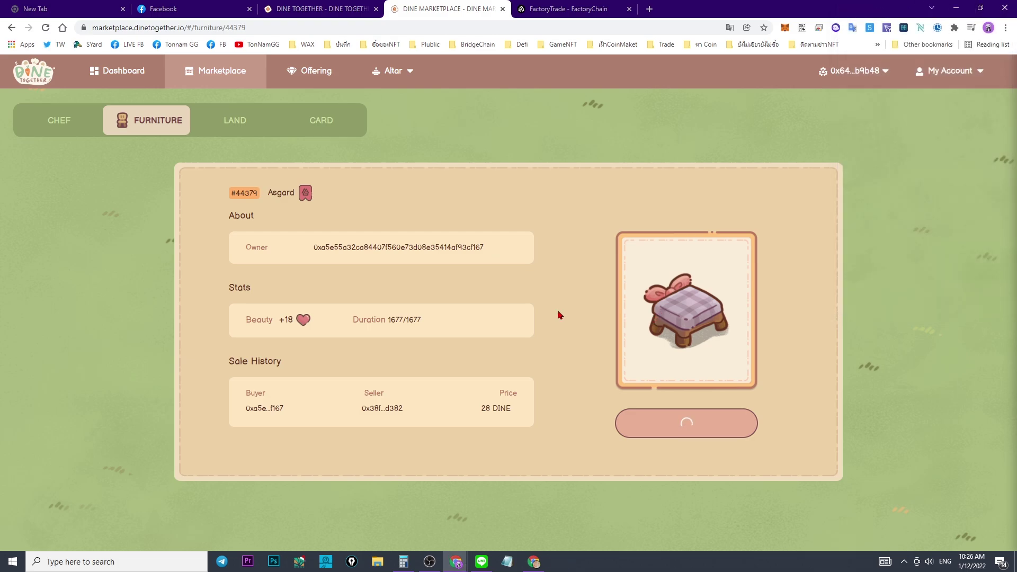